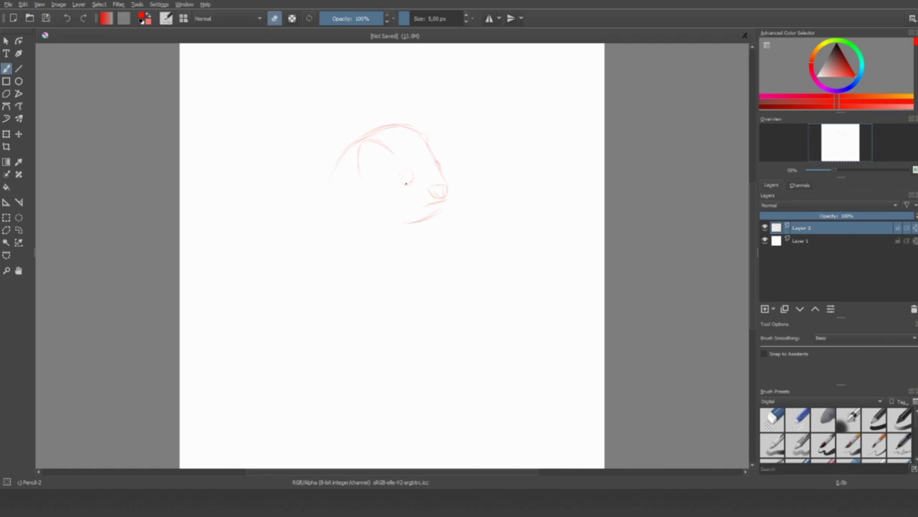
Sketch the ferret in red, adding the ear, rounded back and chest outline, front legs and paws.
{"action": "key", "text": "e"}
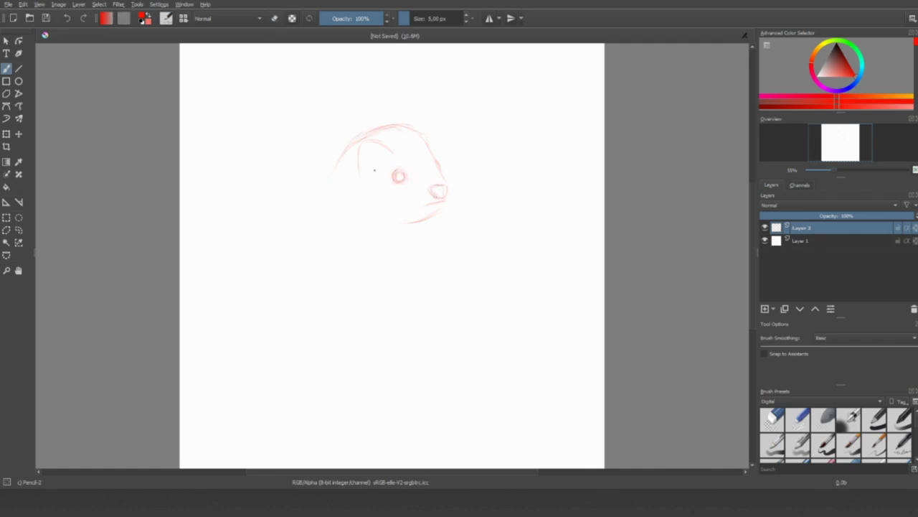
{"action": "left_click_drag", "start_coordinate": [365, 180], "coordinate": [390, 145]}
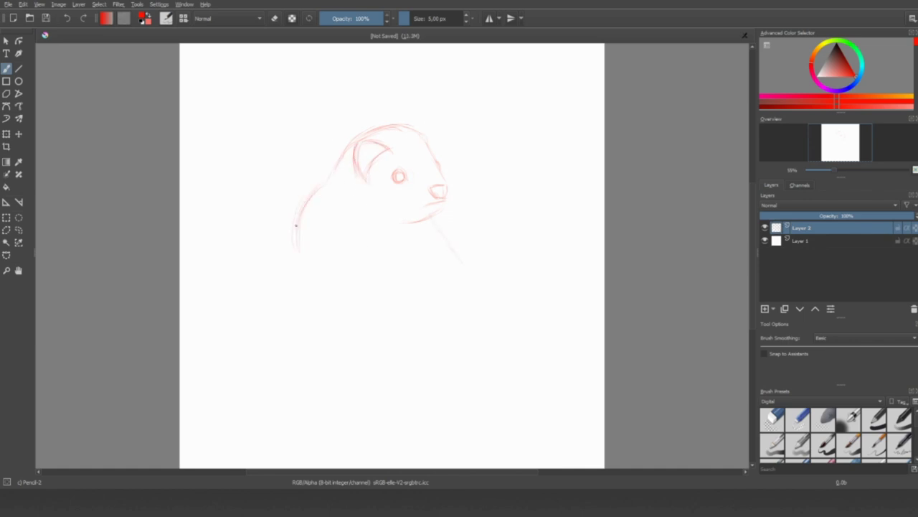
{"action": "mouse_move", "coordinate": [295, 225]}
{"action": "left_mouse_down"}
{"action": "mouse_move", "coordinate": [313, 286]}
{"action": "mouse_move", "coordinate": [304, 287]}
{"action": "left_mouse_up"}
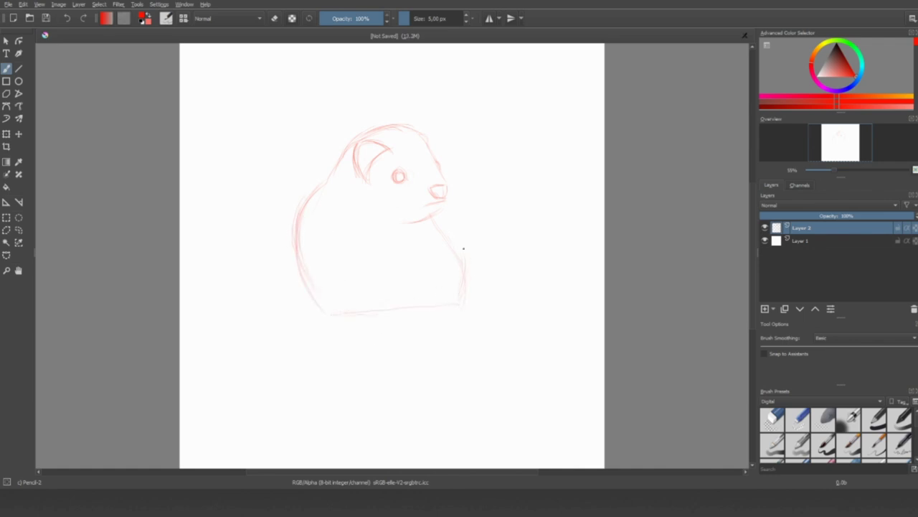
{"action": "left_click_drag", "start_coordinate": [324, 297], "coordinate": [334, 323]}
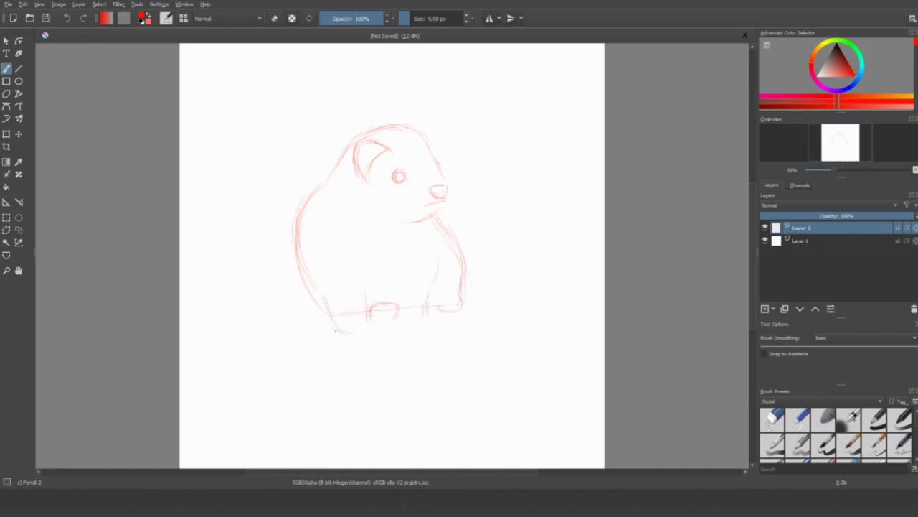
{"action": "left_click_drag", "start_coordinate": [334, 330], "coordinate": [373, 327]}
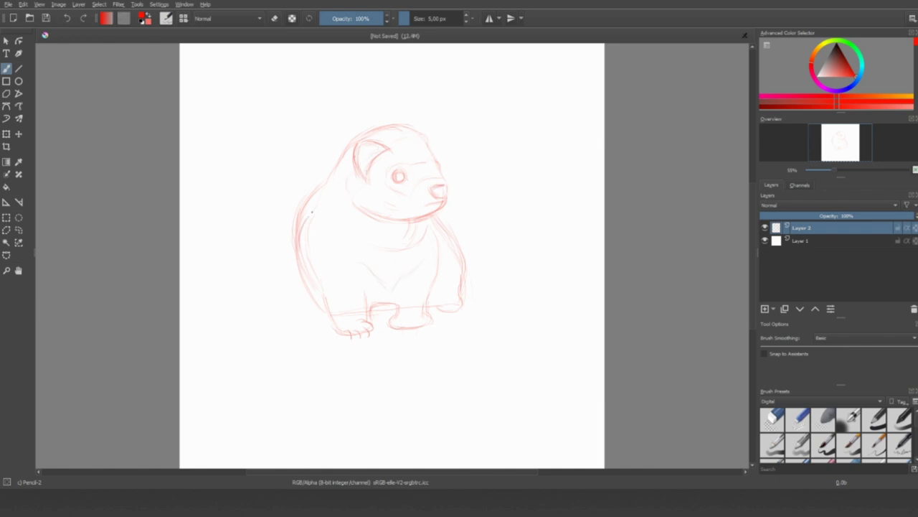
{"action": "left_click_drag", "start_coordinate": [311, 212], "coordinate": [322, 188]}
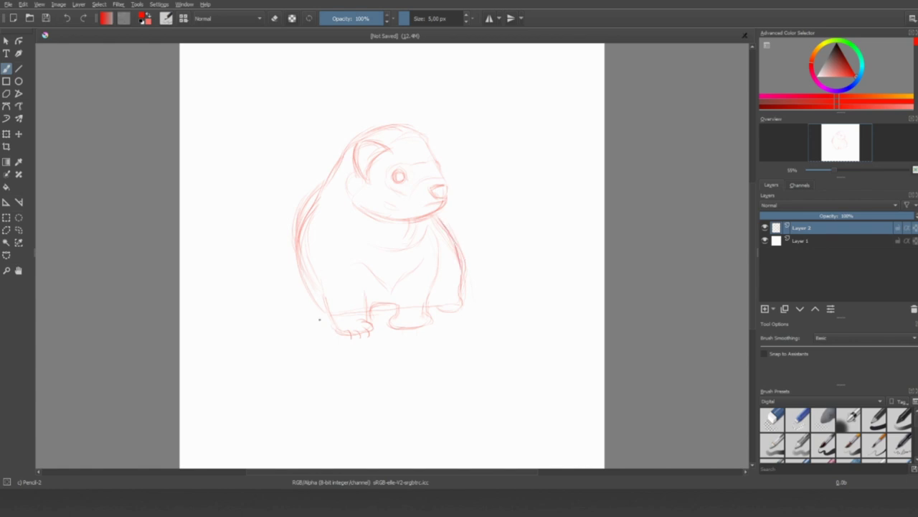
On a new layer, paint the near eye solid black with erased-out highlights and add the small far eye.
{"action": "key", "text": "Insert"}
{"action": "key", "text": "d"}
{"action": "scroll", "coordinate": [423, 165], "scroll_direction": "up", "scroll_amount": 5}
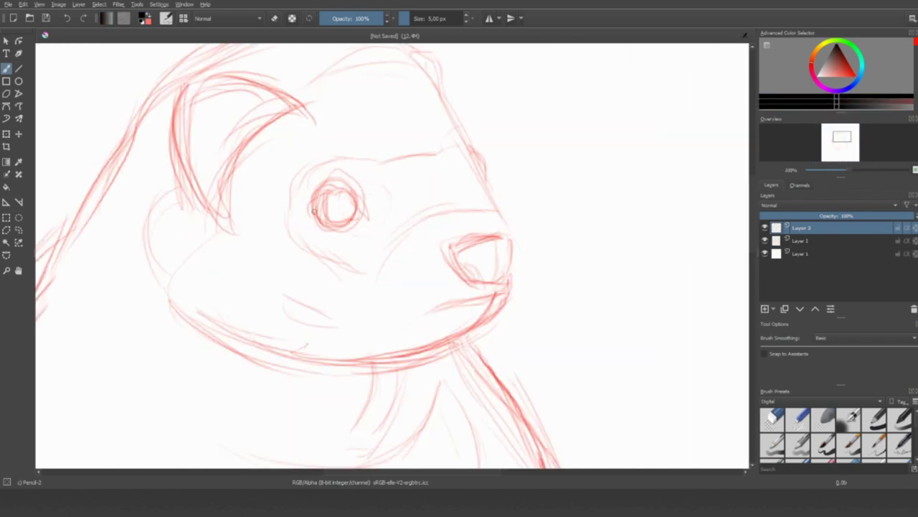
{"action": "mouse_move", "coordinate": [324, 196]}
{"action": "left_mouse_down"}
{"action": "mouse_move", "coordinate": [334, 222]}
{"action": "mouse_move", "coordinate": [353, 198]}
{"action": "mouse_move", "coordinate": [320, 211]}
{"action": "mouse_move", "coordinate": [345, 210]}
{"action": "mouse_move", "coordinate": [331, 215]}
{"action": "mouse_move", "coordinate": [348, 198]}
{"action": "mouse_move", "coordinate": [326, 196]}
{"action": "mouse_move", "coordinate": [338, 202]}
{"action": "left_mouse_up"}
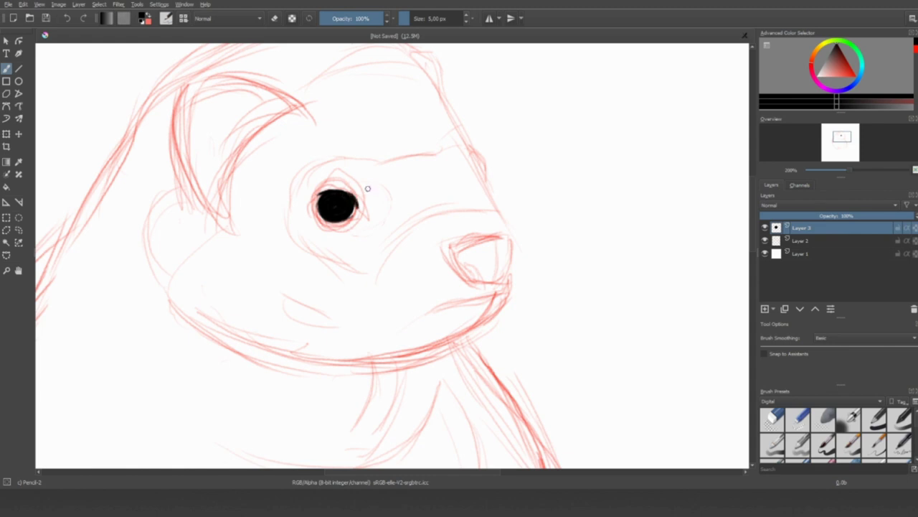
{"action": "key", "text": "e"}
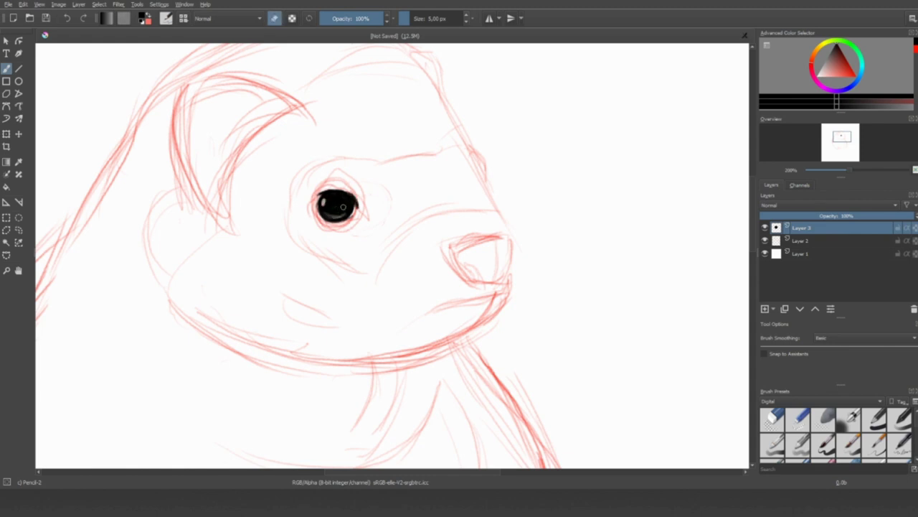
{"action": "key", "text": "e"}
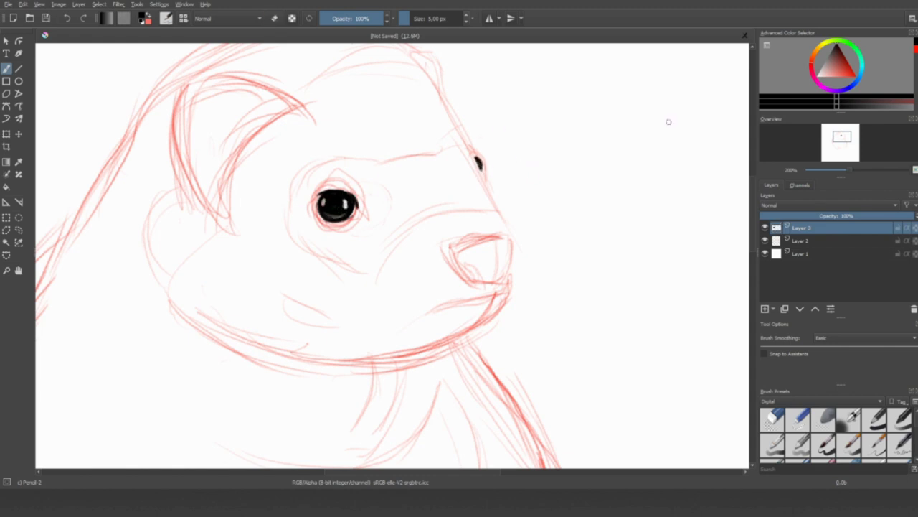
Block in the nose with flat pink, hide the sketch layer and clean up the nose's edges with the eraser.
{"action": "left_click", "coordinate": [828, 74]}
{"action": "mouse_move", "coordinate": [461, 252]}
{"action": "left_mouse_down"}
{"action": "mouse_move", "coordinate": [459, 275]}
{"action": "mouse_move", "coordinate": [469, 280]}
{"action": "mouse_move", "coordinate": [466, 293]}
{"action": "mouse_move", "coordinate": [503, 280]}
{"action": "mouse_move", "coordinate": [512, 257]}
{"action": "mouse_move", "coordinate": [476, 273]}
{"action": "mouse_move", "coordinate": [484, 255]}
{"action": "mouse_move", "coordinate": [465, 256]}
{"action": "mouse_move", "coordinate": [492, 278]}
{"action": "mouse_move", "coordinate": [501, 274]}
{"action": "mouse_move", "coordinate": [475, 248]}
{"action": "left_mouse_up"}
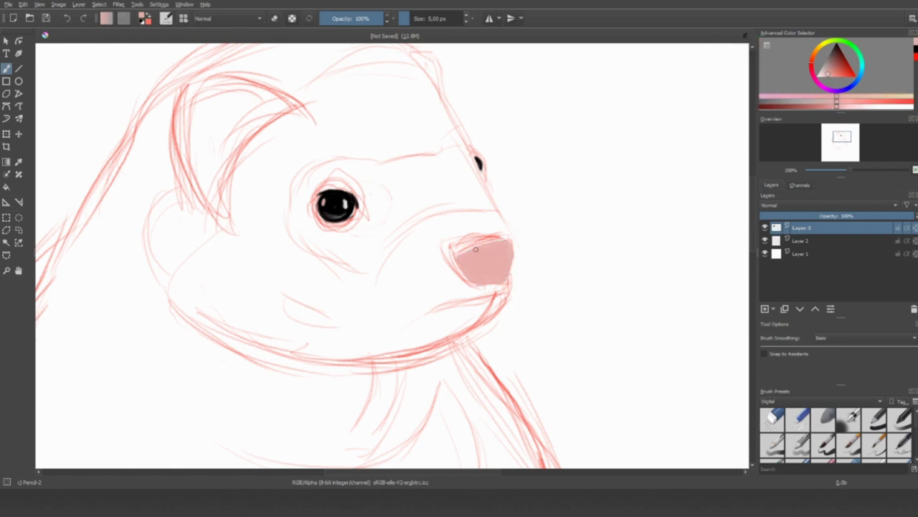
{"action": "left_click", "coordinate": [765, 240]}
{"action": "key", "text": "e"}
{"action": "key", "text": "e"}
{"action": "key", "text": "e"}
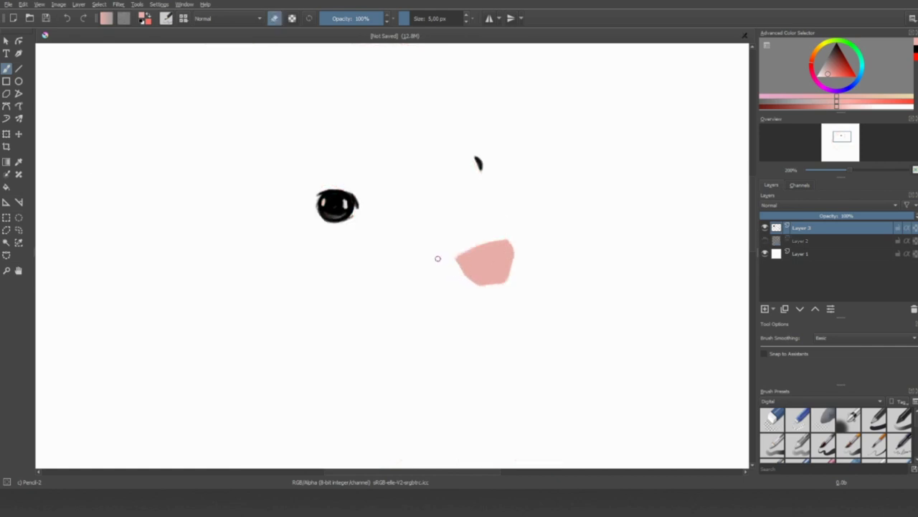
{"action": "key", "text": "e"}
{"action": "key", "text": "e"}
{"action": "key", "text": "e"}
Shade the nose with a darker reddish tone along its upper edge, nostril and central crease.
{"action": "key", "text": "k"}
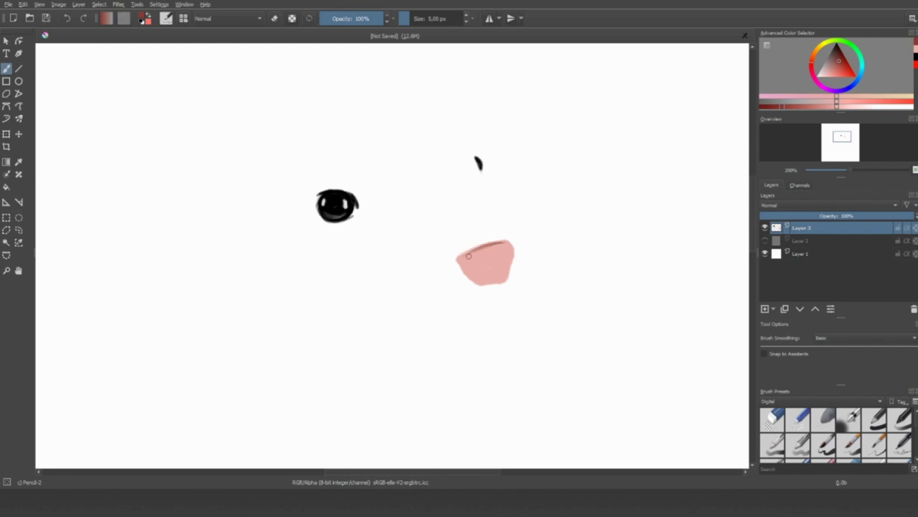
{"action": "left_click_drag", "start_coordinate": [468, 256], "coordinate": [472, 281]}
{"action": "mouse_move", "coordinate": [467, 268]}
{"action": "left_mouse_down"}
{"action": "mouse_move", "coordinate": [497, 282]}
{"action": "mouse_move", "coordinate": [500, 255]}
{"action": "left_mouse_up"}
{"action": "key", "text": "bracketright"}
{"action": "key", "text": "bracketright"}
{"action": "key", "text": "bracketright"}
{"action": "key", "text": "bracketright"}
Add light pink highlights to the nose with an 11.47 px brush, alternating lighter and darker tones.
{"action": "left_click_drag", "start_coordinate": [419, 17], "coordinate": [414, 18]}
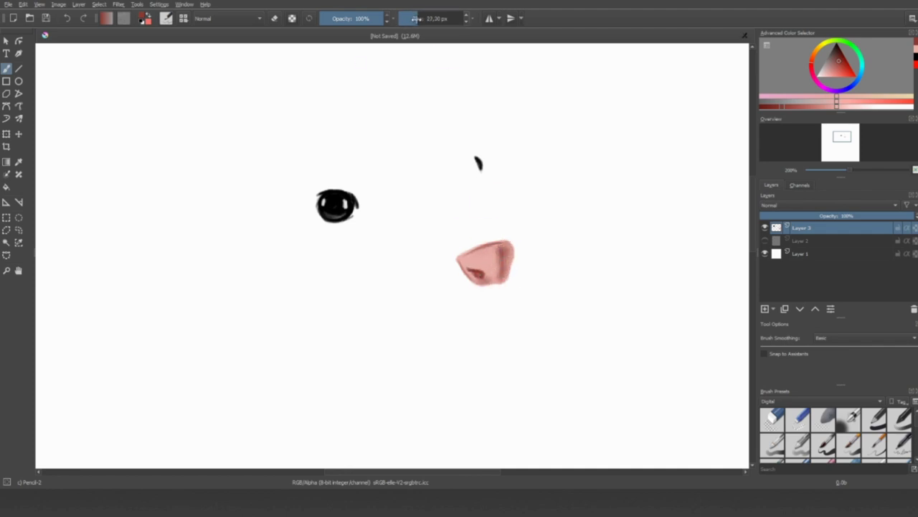
{"action": "key", "text": "l"}
{"action": "key", "text": "l"}
{"action": "key", "text": "l"}
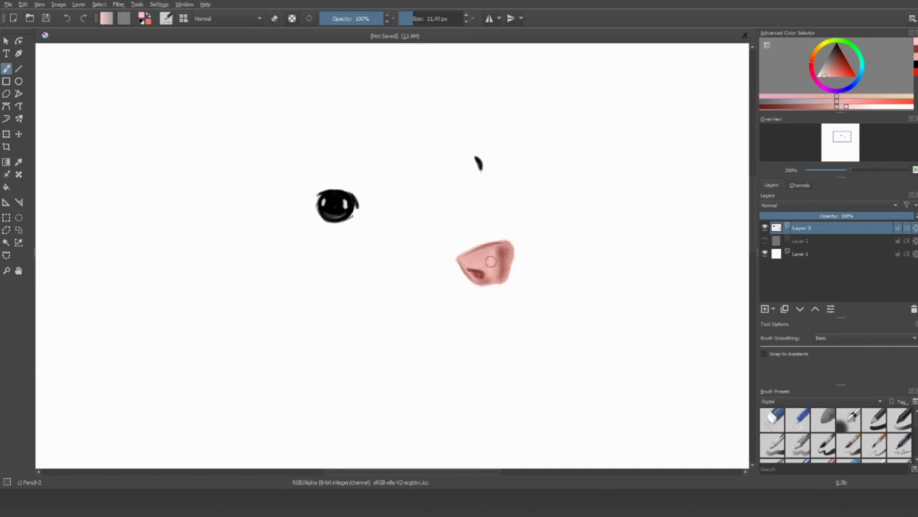
{"action": "mouse_move", "coordinate": [495, 253]}
{"action": "left_mouse_down"}
{"action": "mouse_move", "coordinate": [512, 254]}
{"action": "mouse_move", "coordinate": [517, 265]}
{"action": "left_mouse_up"}
{"action": "key", "text": "k"}
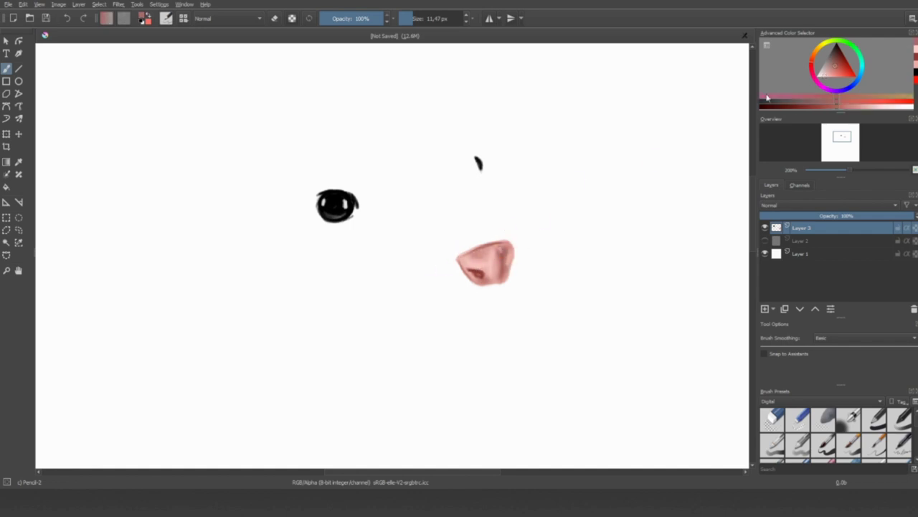
{"action": "key", "text": "l"}
{"action": "key", "text": "l"}
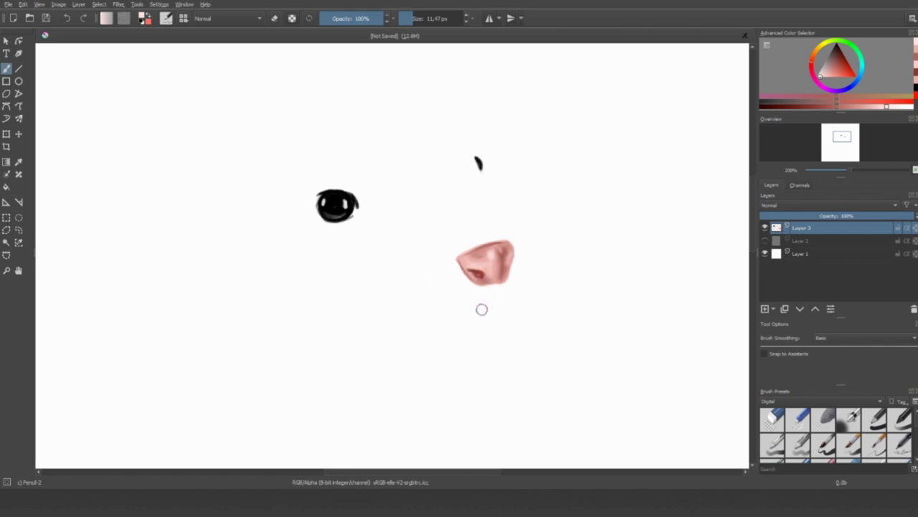
Show the sketch again and block in the inside of the ear with dark reddish brown.
{"action": "key", "text": "k"}
{"action": "scroll", "coordinate": [677, 180], "scroll_direction": "down", "scroll_amount": 2}
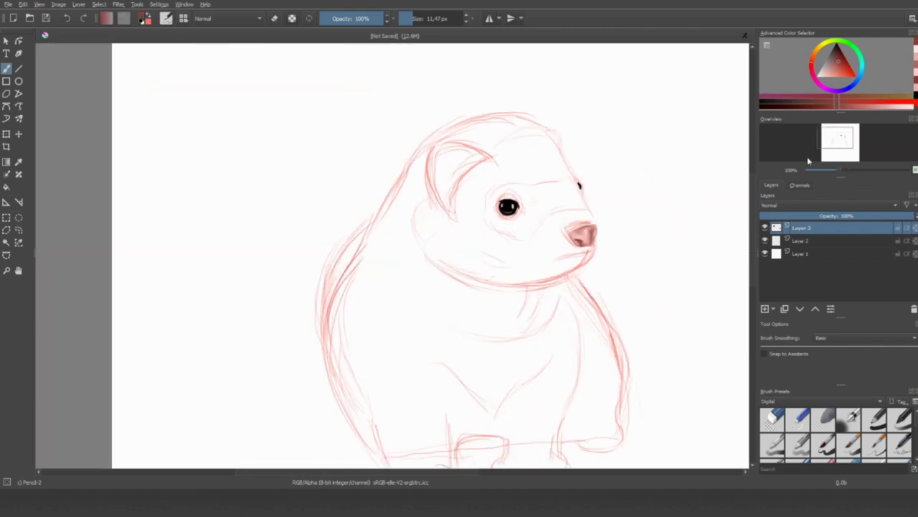
{"action": "scroll", "coordinate": [517, 51], "scroll_direction": "up", "scroll_amount": 1}
{"action": "mouse_move", "coordinate": [414, 219]}
{"action": "left_mouse_down"}
{"action": "mouse_move", "coordinate": [410, 281]}
{"action": "mouse_move", "coordinate": [423, 278]}
{"action": "left_mouse_up"}
{"action": "mouse_move", "coordinate": [452, 215]}
{"action": "left_mouse_down"}
{"action": "mouse_move", "coordinate": [427, 221]}
{"action": "mouse_move", "coordinate": [413, 251]}
{"action": "left_mouse_up"}
{"action": "mouse_move", "coordinate": [417, 218]}
{"action": "left_mouse_down"}
{"action": "mouse_move", "coordinate": [413, 249]}
{"action": "mouse_move", "coordinate": [409, 295]}
{"action": "mouse_move", "coordinate": [444, 227]}
{"action": "mouse_move", "coordinate": [416, 234]}
{"action": "mouse_move", "coordinate": [419, 225]}
{"action": "mouse_move", "coordinate": [452, 222]}
{"action": "mouse_move", "coordinate": [420, 244]}
{"action": "mouse_move", "coordinate": [423, 271]}
{"action": "mouse_move", "coordinate": [411, 252]}
{"action": "mouse_move", "coordinate": [423, 262]}
{"action": "mouse_move", "coordinate": [418, 280]}
{"action": "mouse_move", "coordinate": [414, 265]}
{"action": "mouse_move", "coordinate": [419, 291]}
{"action": "mouse_move", "coordinate": [436, 220]}
{"action": "mouse_move", "coordinate": [417, 239]}
{"action": "mouse_move", "coordinate": [442, 213]}
{"action": "mouse_move", "coordinate": [419, 232]}
{"action": "mouse_move", "coordinate": [438, 213]}
{"action": "mouse_move", "coordinate": [421, 252]}
{"action": "mouse_move", "coordinate": [440, 231]}
{"action": "mouse_move", "coordinate": [413, 244]}
{"action": "mouse_move", "coordinate": [423, 254]}
{"action": "mouse_move", "coordinate": [434, 228]}
{"action": "left_mouse_up"}
Deepen the inner ear with near-black shading and blend it into the red using sampled colors and varied brush sizes.
{"action": "key", "text": "k"}
{"action": "key", "text": "["}
{"action": "left_click", "coordinate": [872, 110]}
{"action": "key", "text": "]"}
{"action": "key", "text": "]"}
{"action": "key", "text": "]"}
{"action": "left_click", "coordinate": [763, 106]}
{"action": "left_click", "coordinate": [424, 248], "text": "ctrl"}
{"action": "left_click", "coordinate": [430, 230], "text": "ctrl"}
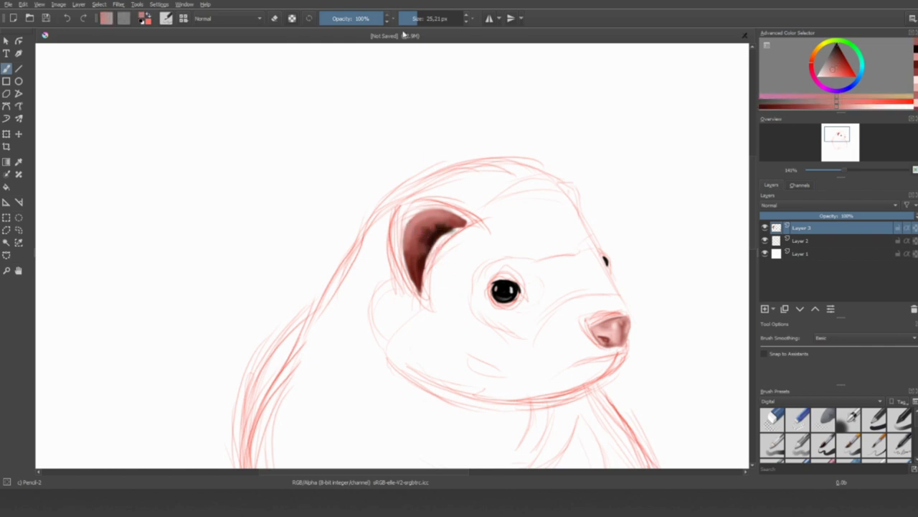
Paint the ear's outer rim pale pink and blend its boundary with the dark interior using sampled tones.
{"action": "left_click", "coordinate": [412, 23]}
{"action": "mouse_move", "coordinate": [420, 294]}
{"action": "left_mouse_down"}
{"action": "mouse_move", "coordinate": [402, 229]}
{"action": "mouse_move", "coordinate": [430, 199]}
{"action": "mouse_move", "coordinate": [466, 210]}
{"action": "left_mouse_up"}
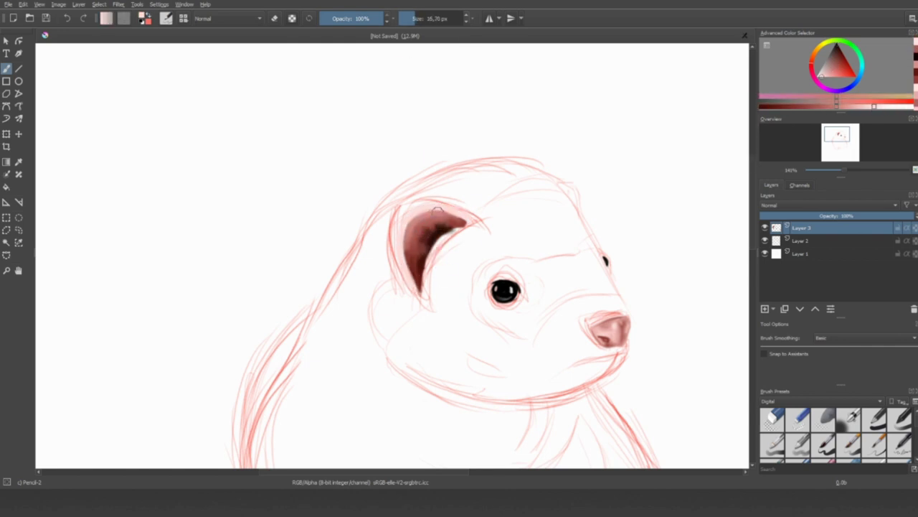
{"action": "left_click", "coordinate": [434, 230], "text": "ctrl"}
{"action": "left_click", "coordinate": [407, 18]}
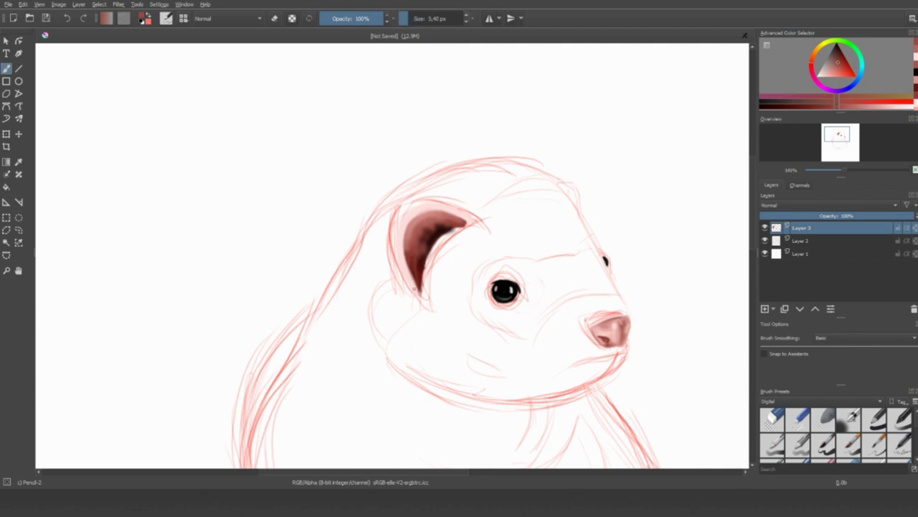
{"action": "left_click", "coordinate": [402, 174], "text": "ctrl"}
{"action": "left_click", "coordinate": [414, 18]}
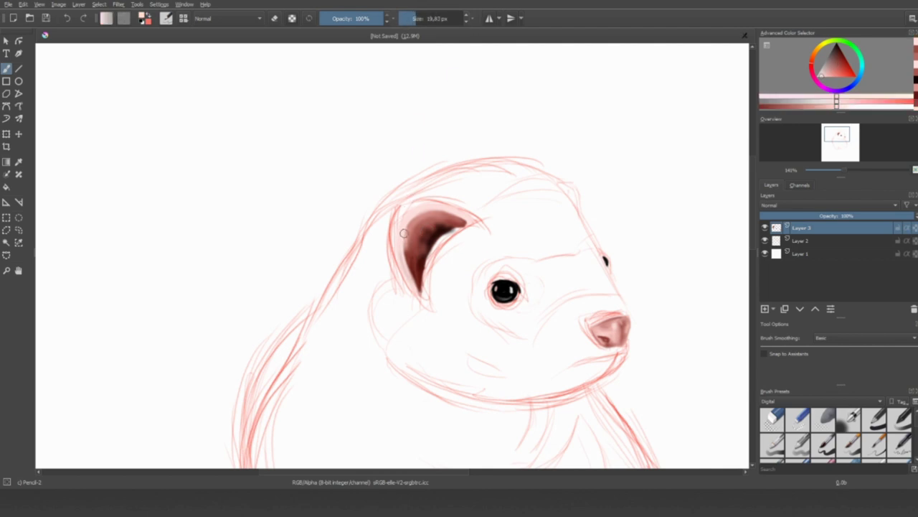
{"action": "mouse_move", "coordinate": [405, 228]}
{"action": "left_mouse_down"}
{"action": "mouse_move", "coordinate": [422, 213]}
{"action": "mouse_move", "coordinate": [444, 213]}
{"action": "left_mouse_up"}
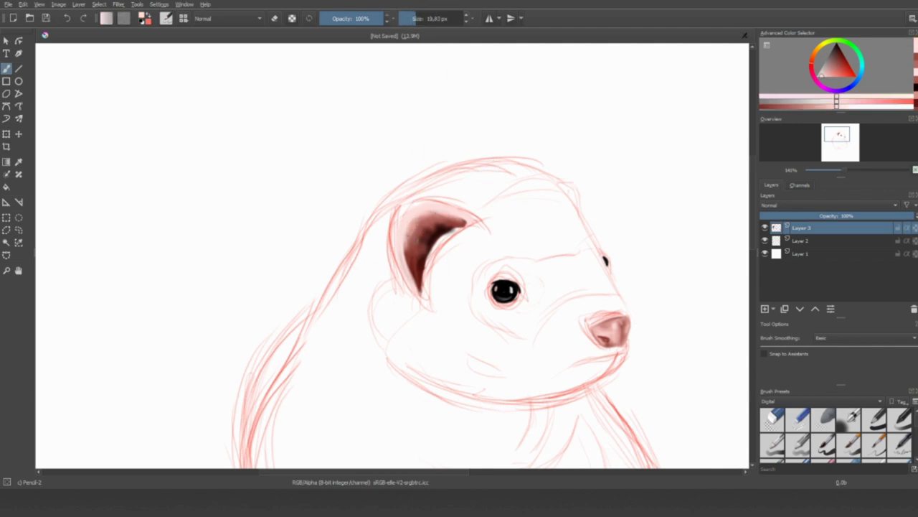
Hide the sketch layer, outline the ear's outer edge in greyish pink at 5 px and soften the rim at 31.49 px.
{"action": "left_click", "coordinate": [419, 209], "text": "ctrl"}
{"action": "left_click", "coordinate": [408, 18]}
{"action": "left_click", "coordinate": [765, 240]}
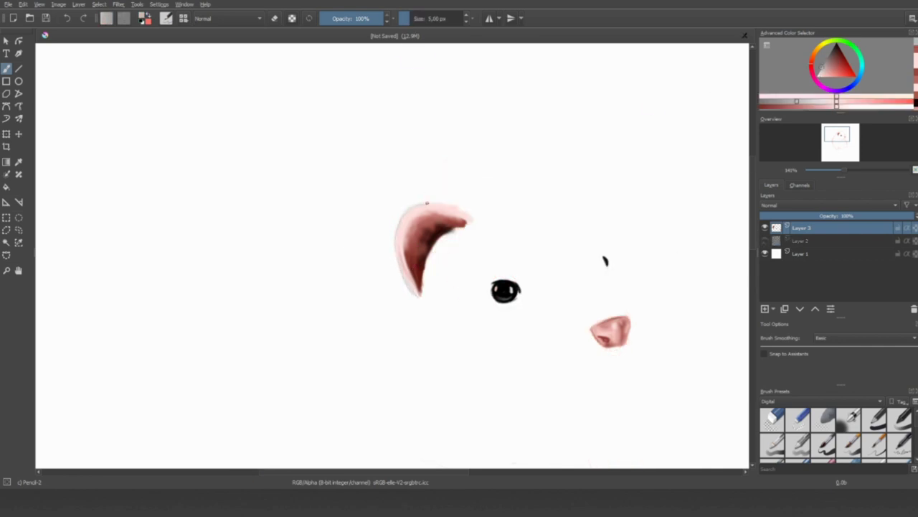
{"action": "left_click", "coordinate": [391, 221], "text": "ctrl"}
{"action": "key", "text": "bracketright"}
{"action": "key", "text": "bracketright"}
{"action": "key", "text": "bracketright"}
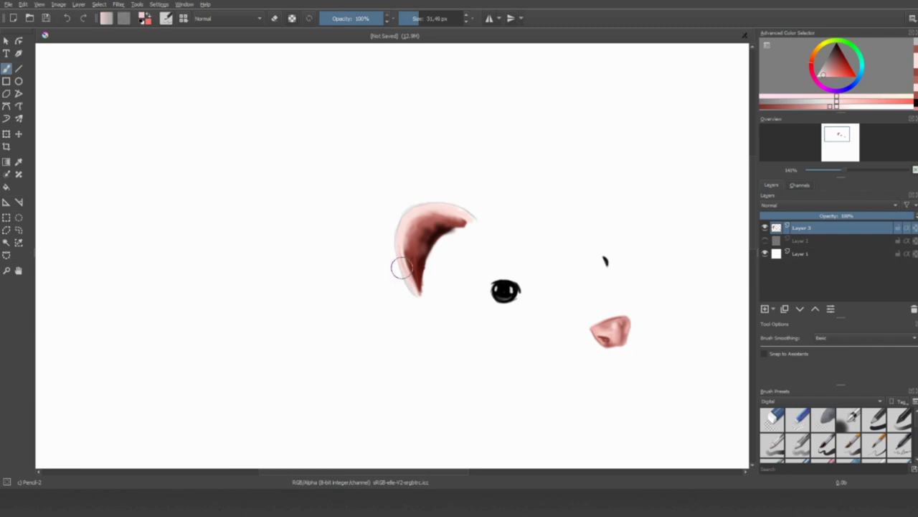
Lighten the ear rim with fine near-white strokes and show the sketch layer again.
{"action": "left_click", "coordinate": [401, 228], "text": "ctrl"}
{"action": "key", "text": "bracketleft"}
{"action": "key", "text": "bracketleft"}
{"action": "key", "text": "bracketleft"}
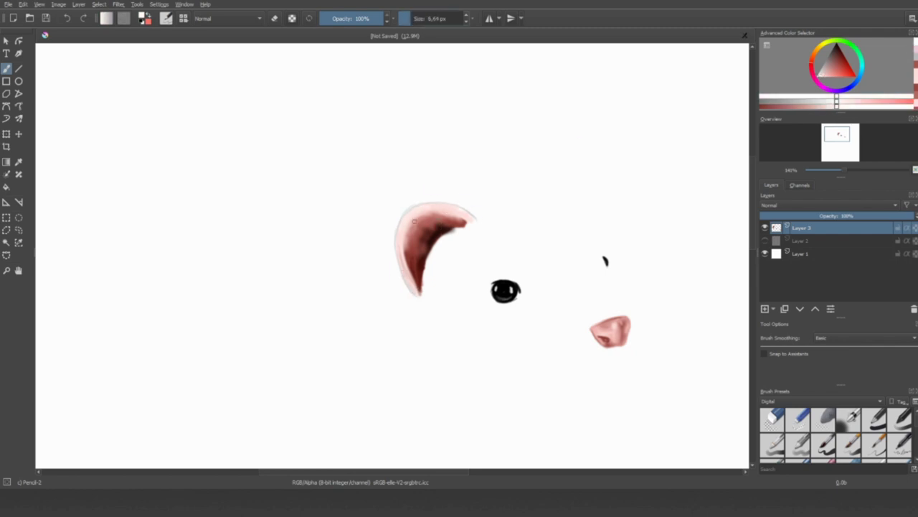
{"action": "left_click", "coordinate": [765, 241]}
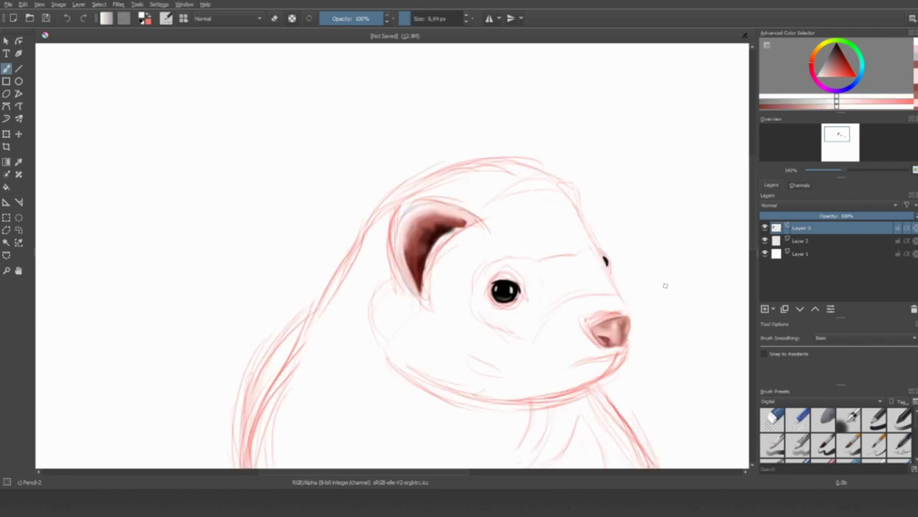
On a new layer between the sketch and the painted features, block in brown fur on the eye mask, crown and neck with a 31.49 px brush.
{"action": "key", "text": "1"}
{"action": "left_click", "coordinate": [765, 308]}
{"action": "left_click", "coordinate": [830, 61]}
{"action": "key", "text": "bracketright"}
{"action": "key", "text": "bracketright"}
{"action": "key", "text": "bracketright"}
{"action": "key", "text": "bracketright"}
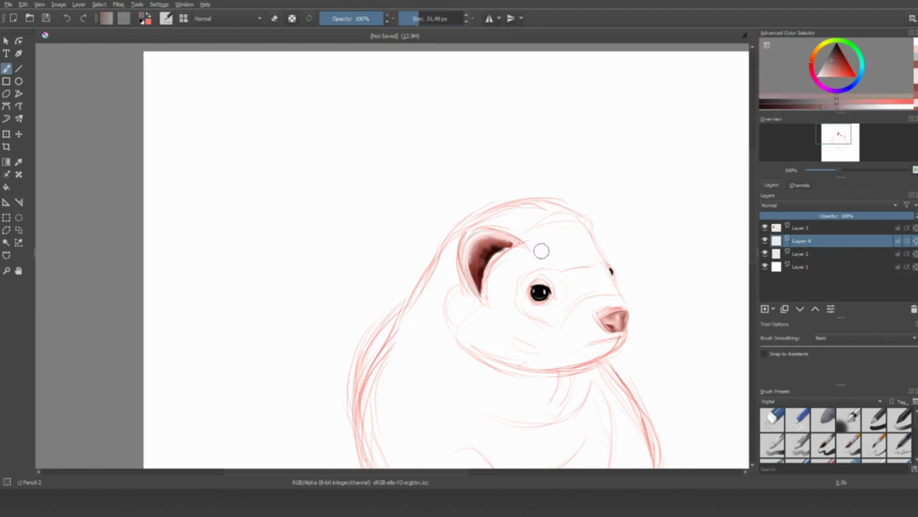
{"action": "mouse_move", "coordinate": [527, 314]}
{"action": "left_mouse_down"}
{"action": "mouse_move", "coordinate": [552, 323]}
{"action": "mouse_move", "coordinate": [526, 303]}
{"action": "mouse_move", "coordinate": [561, 319]}
{"action": "mouse_move", "coordinate": [526, 281]}
{"action": "mouse_move", "coordinate": [579, 278]}
{"action": "mouse_move", "coordinate": [591, 267]}
{"action": "mouse_move", "coordinate": [583, 290]}
{"action": "left_mouse_up"}
{"action": "mouse_move", "coordinate": [403, 324]}
{"action": "left_mouse_down"}
{"action": "mouse_move", "coordinate": [434, 304]}
{"action": "mouse_move", "coordinate": [438, 284]}
{"action": "mouse_move", "coordinate": [459, 268]}
{"action": "left_mouse_up"}
{"action": "mouse_move", "coordinate": [511, 238]}
{"action": "left_mouse_down"}
{"action": "mouse_move", "coordinate": [516, 211]}
{"action": "mouse_move", "coordinate": [571, 215]}
{"action": "mouse_move", "coordinate": [524, 240]}
{"action": "mouse_move", "coordinate": [500, 216]}
{"action": "mouse_move", "coordinate": [438, 190]}
{"action": "mouse_move", "coordinate": [450, 165]}
{"action": "mouse_move", "coordinate": [429, 143]}
{"action": "mouse_move", "coordinate": [448, 100]}
{"action": "left_mouse_up"}
{"action": "scroll", "coordinate": [465, 335], "scroll_direction": "down", "scroll_amount": 6}
{"action": "scroll", "coordinate": [535, 222], "scroll_direction": "up", "scroll_amount": 4}
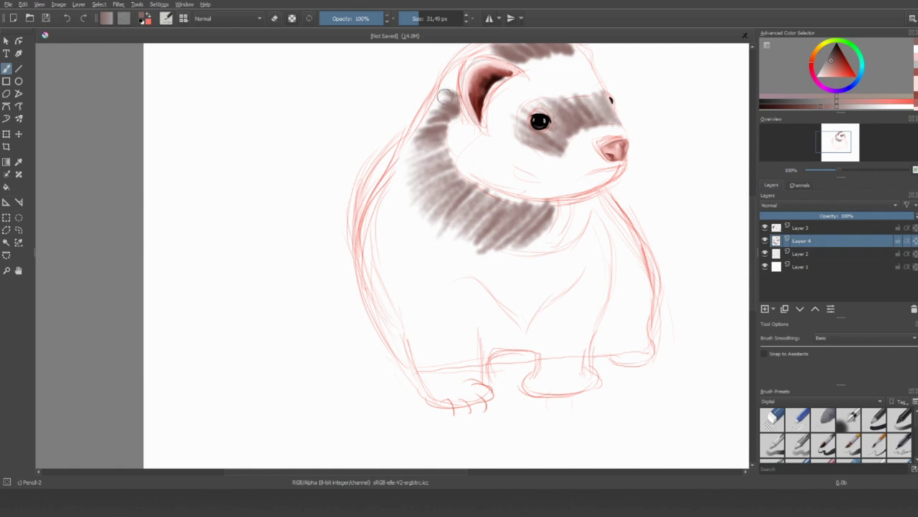
With the sketch temporarily hidden, fill in the brown fur from the neck up around the back of the ear.
{"action": "left_click", "coordinate": [765, 253]}
{"action": "scroll", "coordinate": [455, 147], "scroll_direction": "up", "scroll_amount": 2}
{"action": "mouse_move", "coordinate": [455, 147]}
{"action": "left_mouse_down"}
{"action": "mouse_move", "coordinate": [467, 112]}
{"action": "mouse_move", "coordinate": [499, 104]}
{"action": "left_mouse_up"}
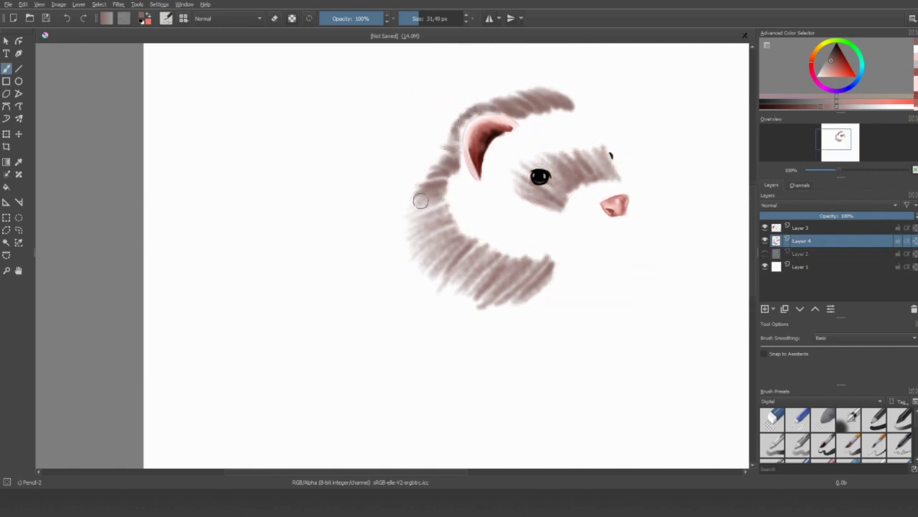
{"action": "mouse_move", "coordinate": [420, 201]}
{"action": "left_mouse_down"}
{"action": "mouse_move", "coordinate": [454, 118]}
{"action": "mouse_move", "coordinate": [464, 175]}
{"action": "mouse_move", "coordinate": [495, 114]}
{"action": "mouse_move", "coordinate": [517, 108]}
{"action": "left_mouse_up"}
{"action": "left_click", "coordinate": [764, 253]}
{"action": "scroll", "coordinate": [734, 232], "scroll_direction": "up", "scroll_amount": 2}
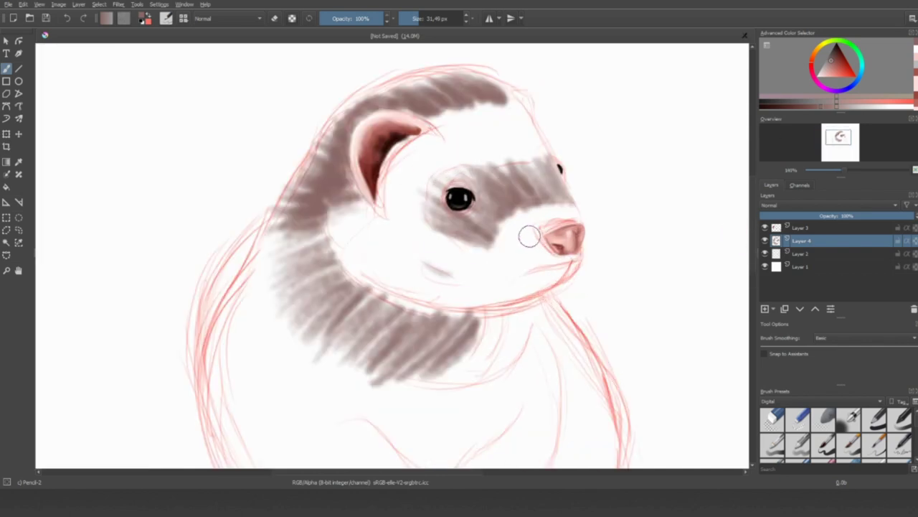
Draw fine dark hairs around and beneath the near eye with a 5.17 px brush.
{"action": "scroll", "coordinate": [676, 103], "scroll_direction": "up", "scroll_amount": 3}
{"action": "key", "text": "bracketleft"}
{"action": "key", "text": "bracketleft"}
{"action": "key", "text": "bracketleft"}
{"action": "key", "text": "bracketleft"}
{"action": "key", "text": "bracketleft"}
{"action": "key", "text": "bracketleft"}
{"action": "mouse_move", "coordinate": [405, 213]}
{"action": "left_mouse_down"}
{"action": "mouse_move", "coordinate": [464, 198]}
{"action": "mouse_move", "coordinate": [412, 210]}
{"action": "mouse_move", "coordinate": [425, 231]}
{"action": "mouse_move", "coordinate": [476, 250]}
{"action": "mouse_move", "coordinate": [437, 285]}
{"action": "mouse_move", "coordinate": [477, 286]}
{"action": "mouse_move", "coordinate": [482, 297]}
{"action": "mouse_move", "coordinate": [469, 295]}
{"action": "mouse_move", "coordinate": [522, 313]}
{"action": "left_mouse_up"}
{"action": "left_click_drag", "start_coordinate": [458, 287], "coordinate": [524, 305]}
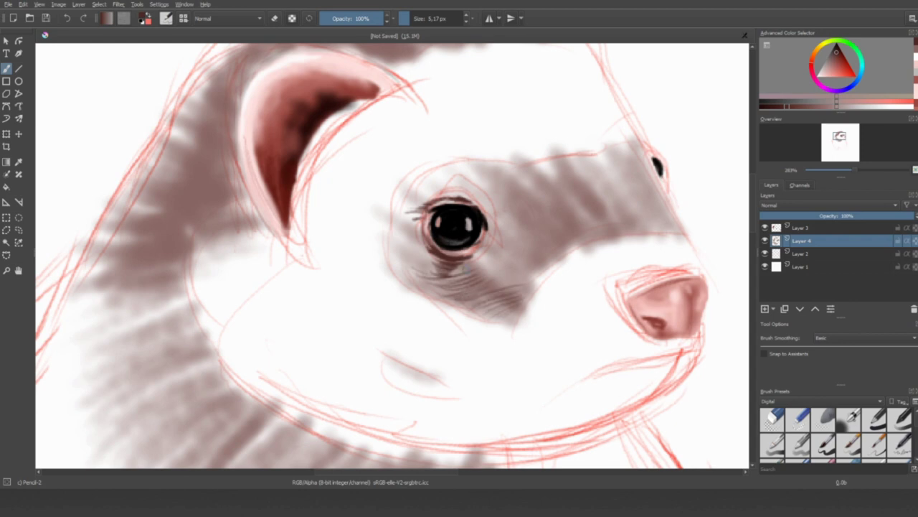
Draw fine dark hair strokes across the brown mask over the bridge of the nose, up to the far eye.
{"action": "left_click_drag", "start_coordinate": [567, 179], "coordinate": [596, 229]}
{"action": "mouse_move", "coordinate": [592, 174]}
{"action": "left_mouse_down"}
{"action": "mouse_move", "coordinate": [619, 232]}
{"action": "mouse_move", "coordinate": [626, 230]}
{"action": "left_mouse_up"}
{"action": "left_click_drag", "start_coordinate": [672, 210], "coordinate": [682, 235]}
{"action": "left_click_drag", "start_coordinate": [653, 170], "coordinate": [676, 214]}
{"action": "mouse_move", "coordinate": [638, 143]}
{"action": "left_mouse_down"}
{"action": "mouse_move", "coordinate": [678, 237]}
{"action": "mouse_move", "coordinate": [667, 234]}
{"action": "left_mouse_up"}
{"action": "left_click_drag", "start_coordinate": [609, 199], "coordinate": [620, 221]}
{"action": "left_click_drag", "start_coordinate": [599, 170], "coordinate": [619, 231]}
{"action": "left_click_drag", "start_coordinate": [574, 185], "coordinate": [596, 234]}
{"action": "mouse_move", "coordinate": [587, 171]}
{"action": "left_mouse_down"}
{"action": "mouse_move", "coordinate": [611, 232]}
{"action": "mouse_move", "coordinate": [631, 228]}
{"action": "left_mouse_up"}
{"action": "left_click_drag", "start_coordinate": [614, 167], "coordinate": [638, 219]}
Extend the fine dark hairs through the mask beside the near eye's inner corner and along its lower edge.
{"action": "left_click_drag", "start_coordinate": [521, 223], "coordinate": [536, 276]}
{"action": "left_click_drag", "start_coordinate": [543, 209], "coordinate": [556, 228]}
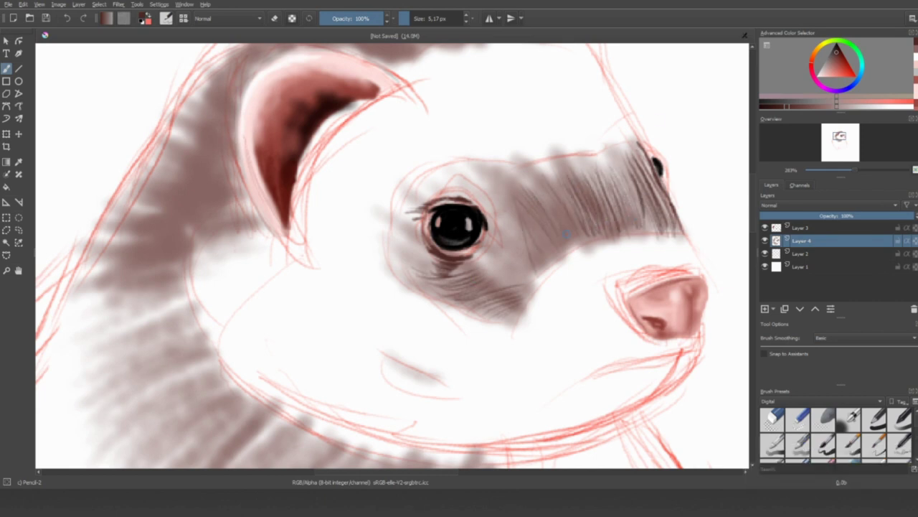
{"action": "left_click_drag", "start_coordinate": [511, 210], "coordinate": [531, 249]}
{"action": "left_click_drag", "start_coordinate": [494, 317], "coordinate": [511, 325]}
{"action": "left_click_drag", "start_coordinate": [514, 279], "coordinate": [520, 320]}
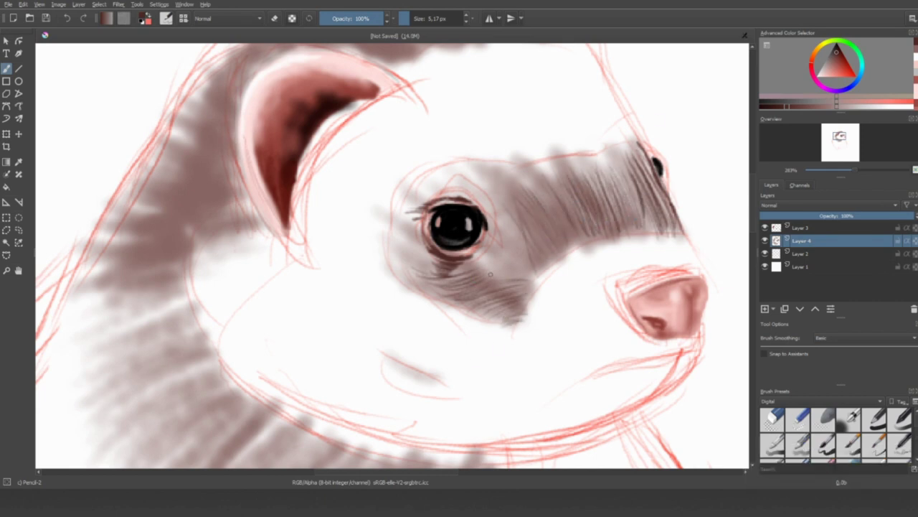
{"action": "mouse_move", "coordinate": [495, 261]}
{"action": "left_mouse_down"}
{"action": "mouse_move", "coordinate": [524, 276]}
{"action": "mouse_move", "coordinate": [517, 228]}
{"action": "left_mouse_up"}
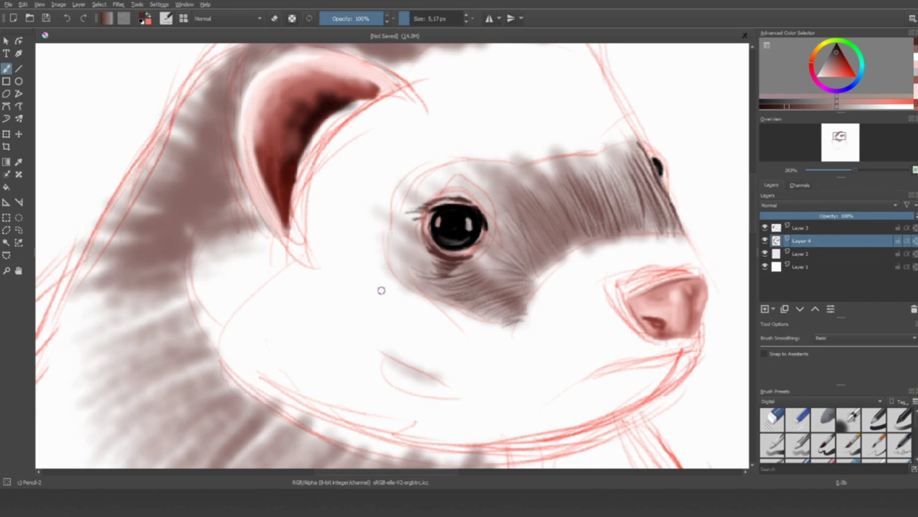
Hide the sketch layer and add fine hair strokes above and around the near eye and its inner corner.
{"action": "left_click", "coordinate": [765, 253]}
{"action": "left_click_drag", "start_coordinate": [411, 211], "coordinate": [502, 175]}
{"action": "left_click_drag", "start_coordinate": [481, 227], "coordinate": [531, 194]}
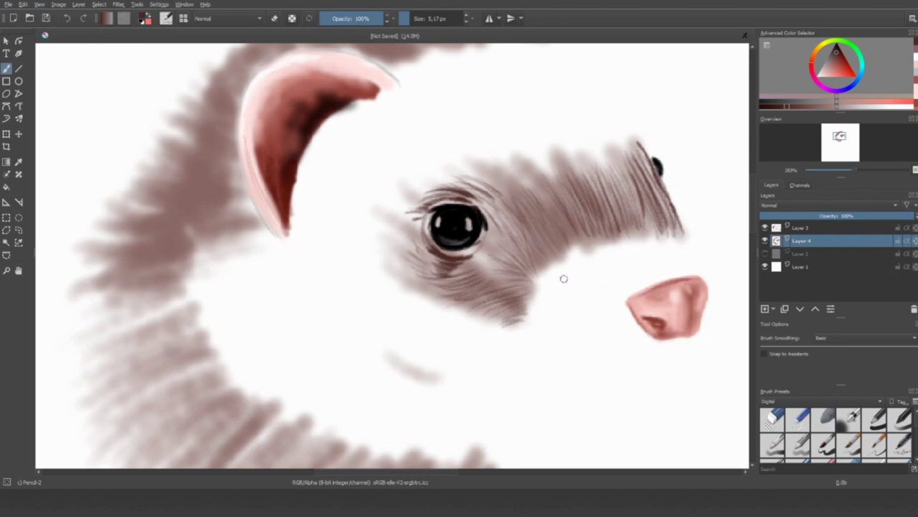
{"action": "mouse_move", "coordinate": [531, 279]}
{"action": "left_mouse_down"}
{"action": "mouse_move", "coordinate": [488, 295]}
{"action": "mouse_move", "coordinate": [504, 325]}
{"action": "mouse_move", "coordinate": [484, 309]}
{"action": "left_mouse_up"}
Add a new layer above the sketch and deepen the brown base of the mask beneath the fine hairs.
{"action": "left_click", "coordinate": [764, 308]}
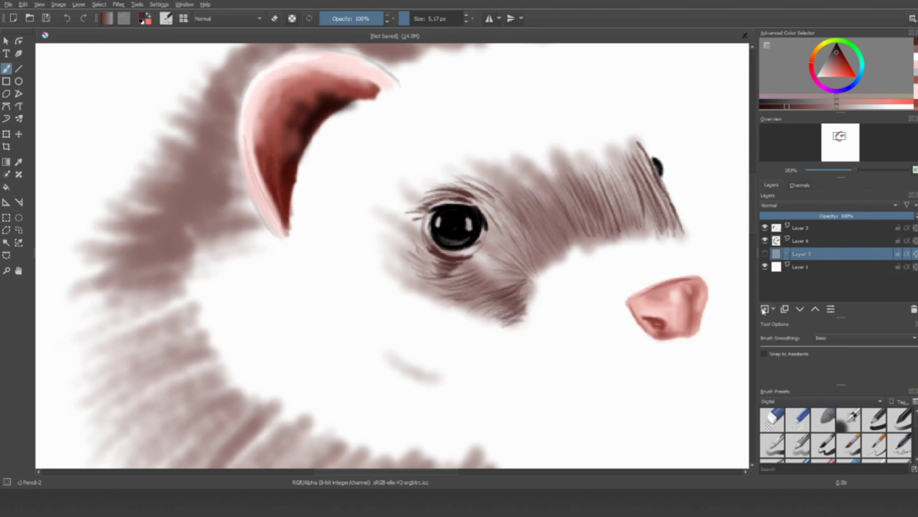
{"action": "left_click", "coordinate": [424, 18]}
{"action": "mouse_move", "coordinate": [474, 230]}
{"action": "left_mouse_down"}
{"action": "mouse_move", "coordinate": [588, 200]}
{"action": "mouse_move", "coordinate": [542, 244]}
{"action": "left_mouse_up"}
{"action": "key", "text": "bracketleft"}
{"action": "key", "text": "bracketleft"}
{"action": "key", "text": "bracketleft"}
{"action": "key", "text": "bracketleft"}
{"action": "key", "text": "bracketleft"}
{"action": "key", "text": "bracketleft"}
{"action": "key", "text": "bracketleft"}
{"action": "key", "text": "bracketleft"}
{"action": "key", "text": "bracketleft"}
{"action": "key", "text": "bracketleft"}
{"action": "key", "text": "bracketleft"}
{"action": "key", "text": "bracketleft"}
Erase thin fur-like gaps along the mask's lower edge on Layer 5 and Layer 4 with a 5 px brush.
{"action": "key", "text": "e"}
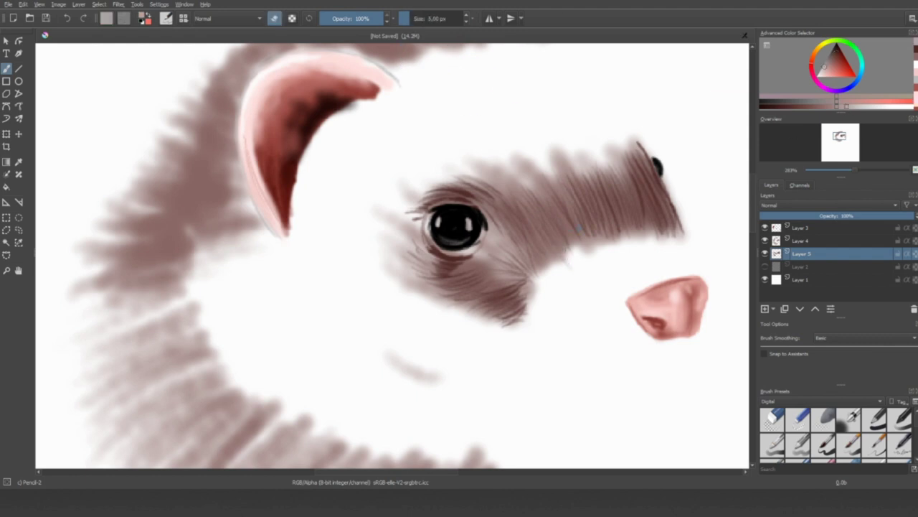
{"action": "key", "text": "Page_Up"}
{"action": "key", "text": "Page_Up"}
{"action": "left_click", "coordinate": [781, 242]}
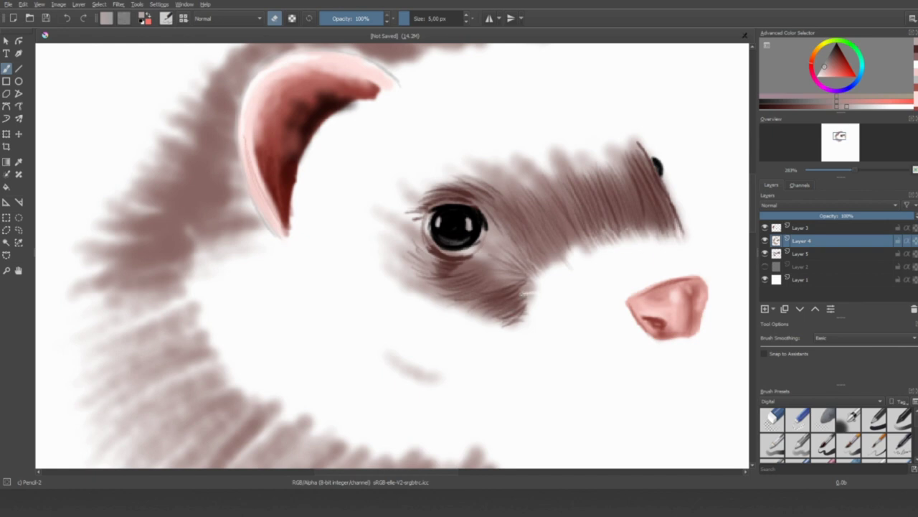
{"action": "key", "text": "e"}
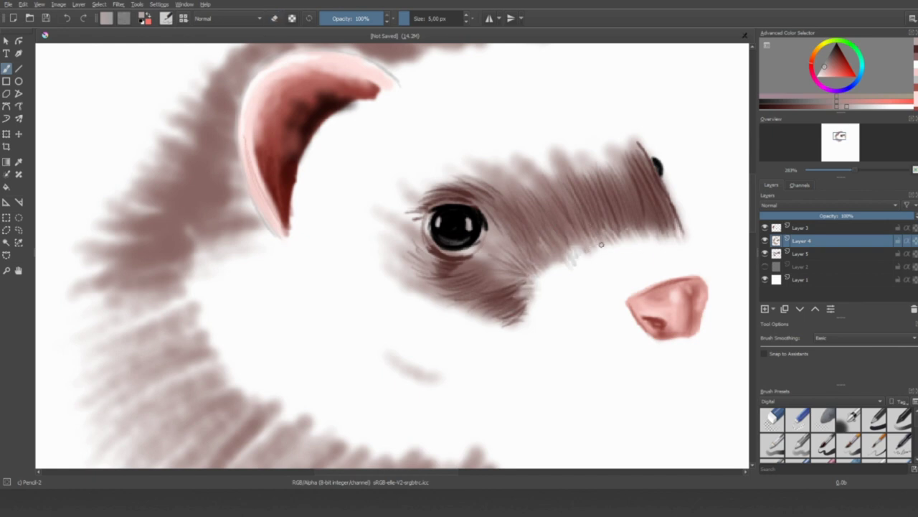
Break the mask's upper edge and the fur behind the eye into fine strands by alternately drawing and erasing.
{"action": "left_click_drag", "start_coordinate": [650, 200], "coordinate": [664, 231]}
{"action": "key", "text": "e"}
{"action": "mouse_move", "coordinate": [500, 180]}
{"action": "left_mouse_down"}
{"action": "mouse_move", "coordinate": [529, 164]}
{"action": "mouse_move", "coordinate": [636, 147]}
{"action": "mouse_move", "coordinate": [544, 167]}
{"action": "left_mouse_up"}
{"action": "key", "text": "e"}
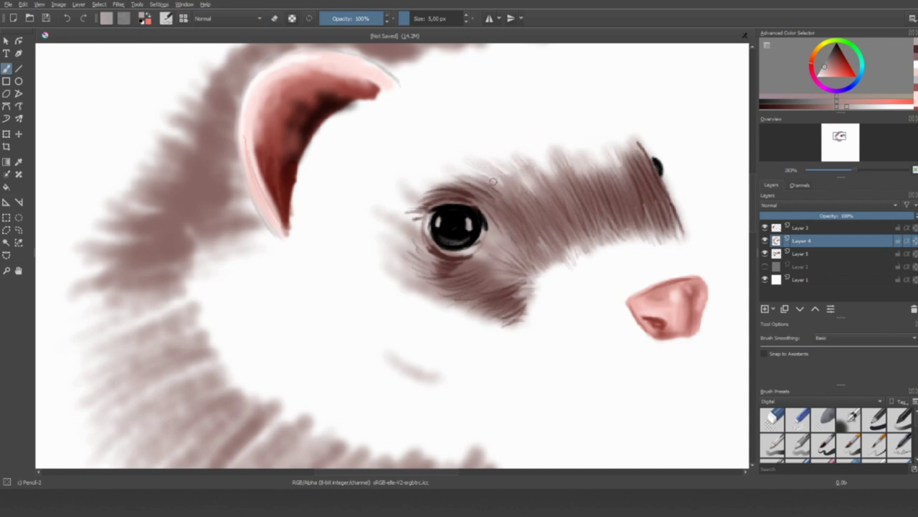
{"action": "key", "text": "e"}
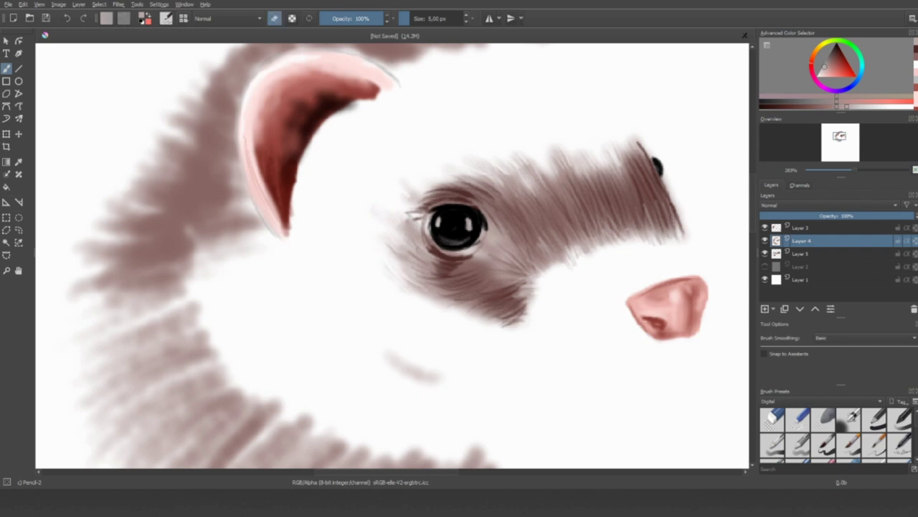
{"action": "key", "text": "e"}
Darken and blend the fur around and beneath the near eye with colors sampled from the mask.
{"action": "left_click", "coordinate": [450, 205], "text": "ctrl"}
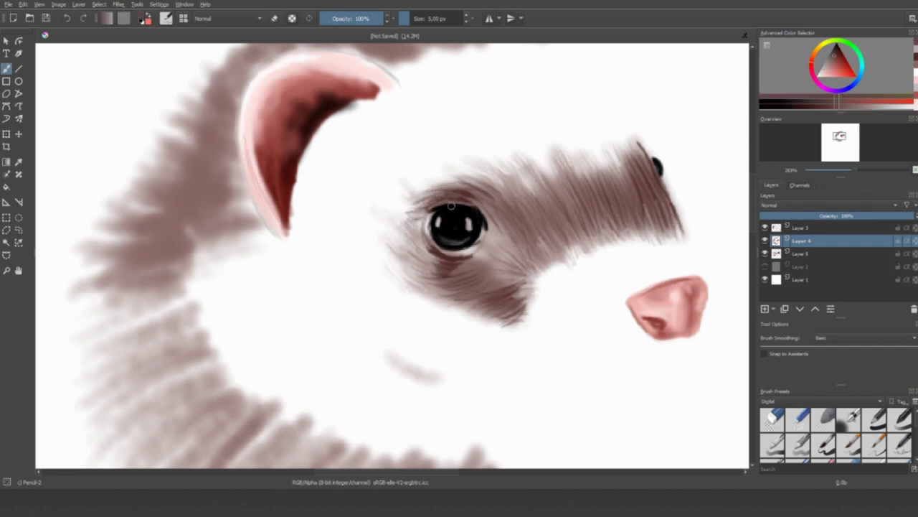
{"action": "mouse_move", "coordinate": [445, 255]}
{"action": "left_mouse_down"}
{"action": "mouse_move", "coordinate": [474, 259]}
{"action": "mouse_move", "coordinate": [451, 257]}
{"action": "mouse_move", "coordinate": [478, 231]}
{"action": "left_mouse_up"}
{"action": "left_click", "coordinate": [482, 262], "text": "ctrl"}
{"action": "left_click", "coordinate": [498, 229], "text": "ctrl"}
{"action": "left_click", "coordinate": [450, 257], "text": "ctrl"}
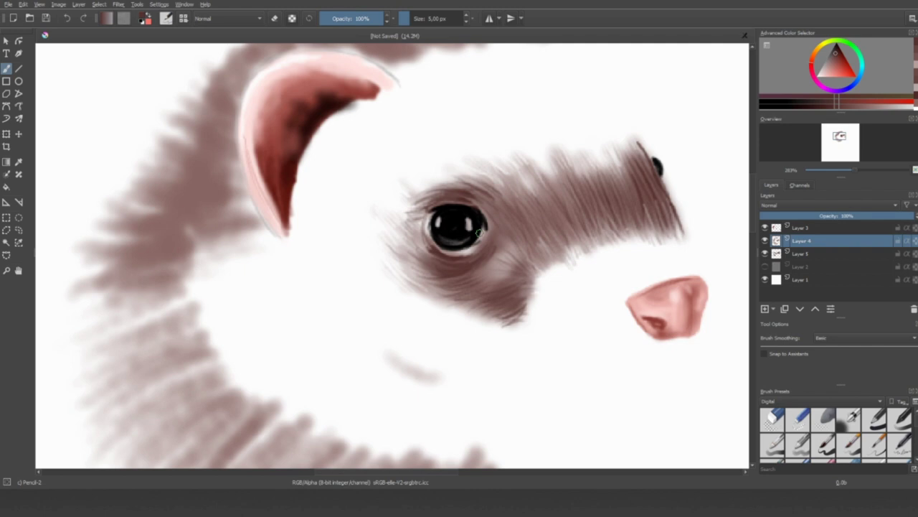
Shade the muzzle light grey between the mask and the nose, and draw fine white hairs over it.
{"action": "scroll", "coordinate": [426, 144], "scroll_direction": "down", "scroll_amount": 3}
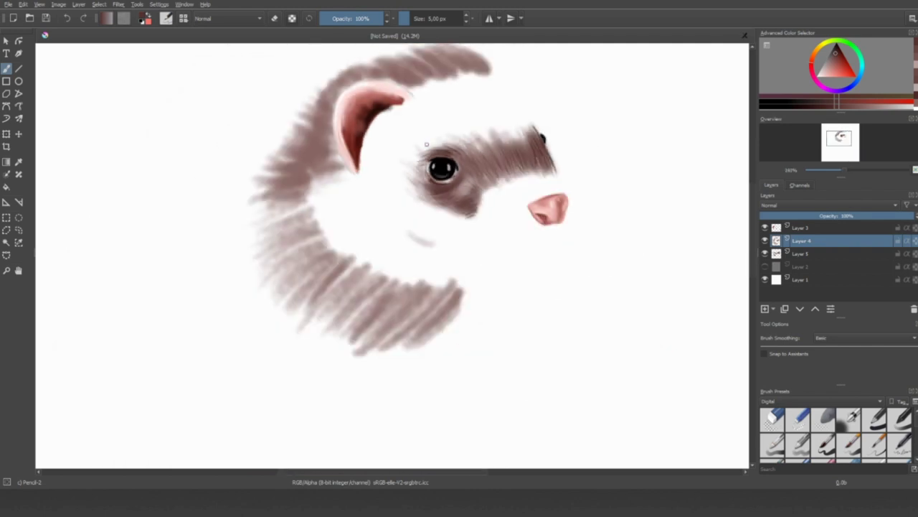
{"action": "key", "text": "e"}
{"action": "key", "text": "e"}
{"action": "left_click_drag", "start_coordinate": [840, 109], "coordinate": [840, 109]}
{"action": "mouse_move", "coordinate": [538, 201]}
{"action": "left_mouse_down"}
{"action": "mouse_move", "coordinate": [525, 215]}
{"action": "mouse_move", "coordinate": [504, 190]}
{"action": "mouse_move", "coordinate": [502, 215]}
{"action": "left_mouse_up"}
{"action": "left_click_drag", "start_coordinate": [431, 18], "coordinate": [410, 18]}
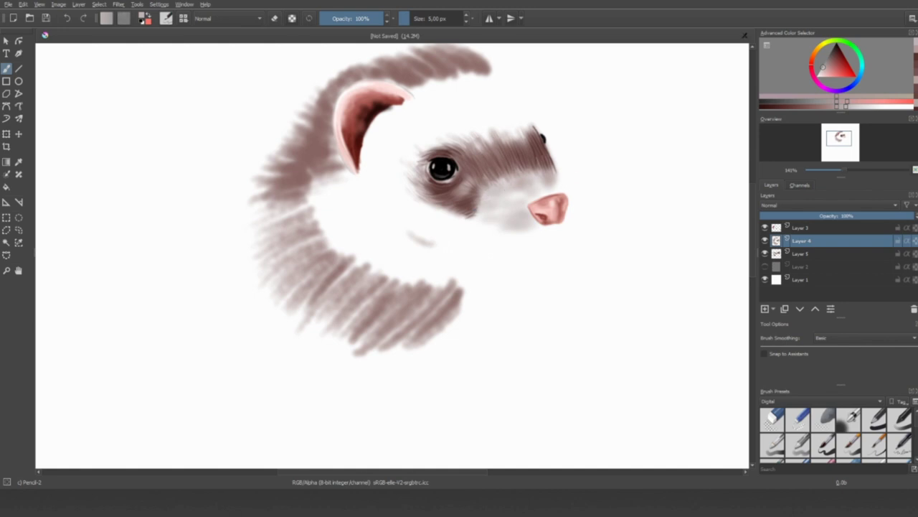
{"action": "left_click", "coordinate": [836, 102]}
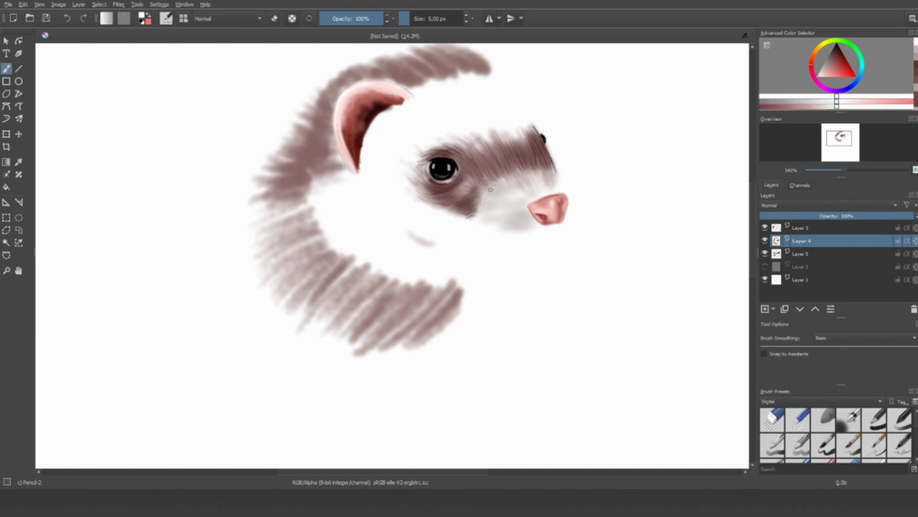
{"action": "left_click_drag", "start_coordinate": [502, 227], "coordinate": [523, 226]}
Deepen the hairs around the near eye and at the mask's lower corner with darker browns.
{"action": "left_click", "coordinate": [495, 164], "text": "ctrl"}
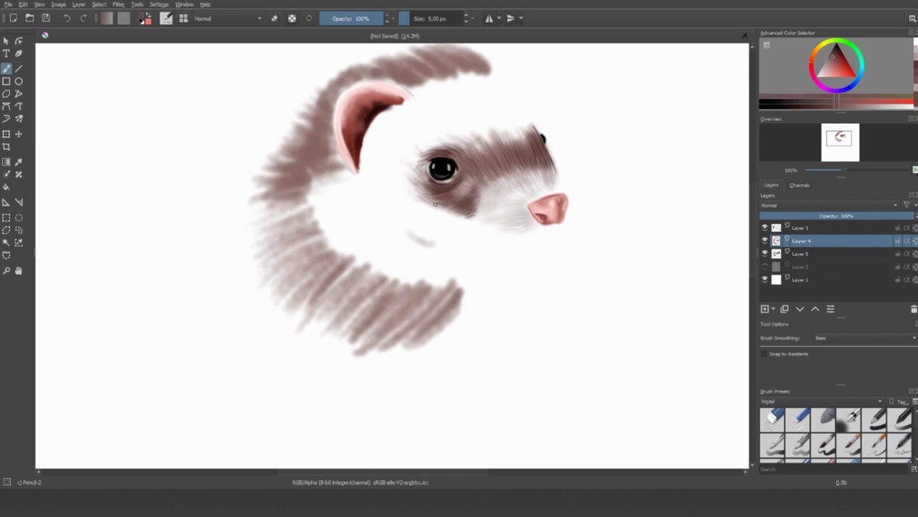
{"action": "left_click", "coordinate": [807, 108]}
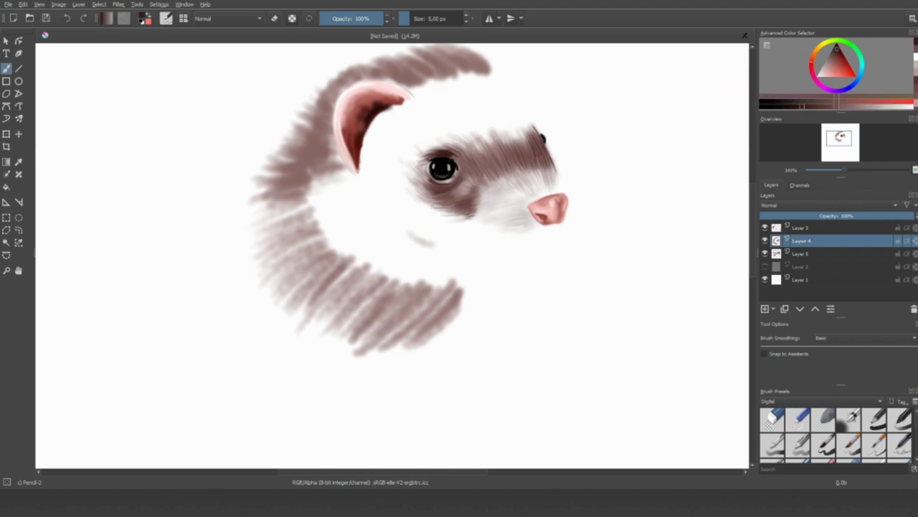
{"action": "left_click", "coordinate": [864, 107]}
{"action": "left_click", "coordinate": [836, 103]}
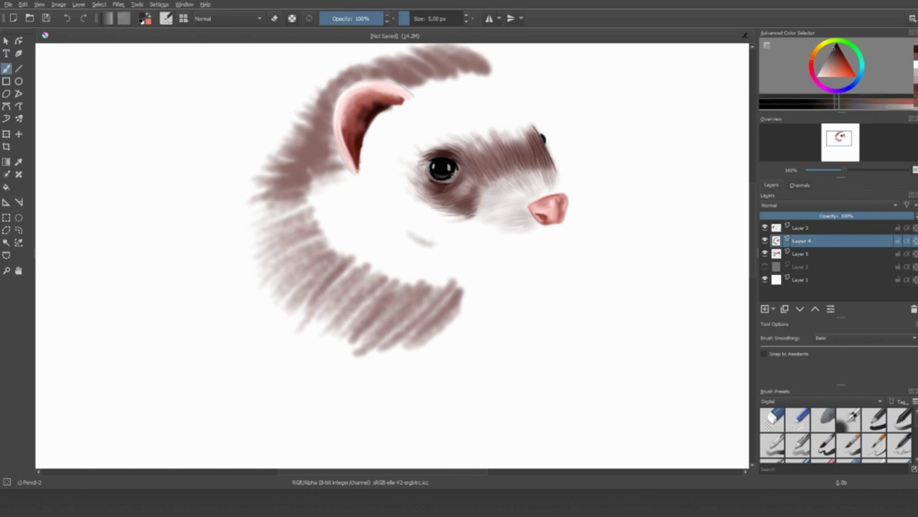
{"action": "left_click_drag", "start_coordinate": [473, 209], "coordinate": [495, 195]}
{"action": "left_click_drag", "start_coordinate": [429, 170], "coordinate": [446, 179]}
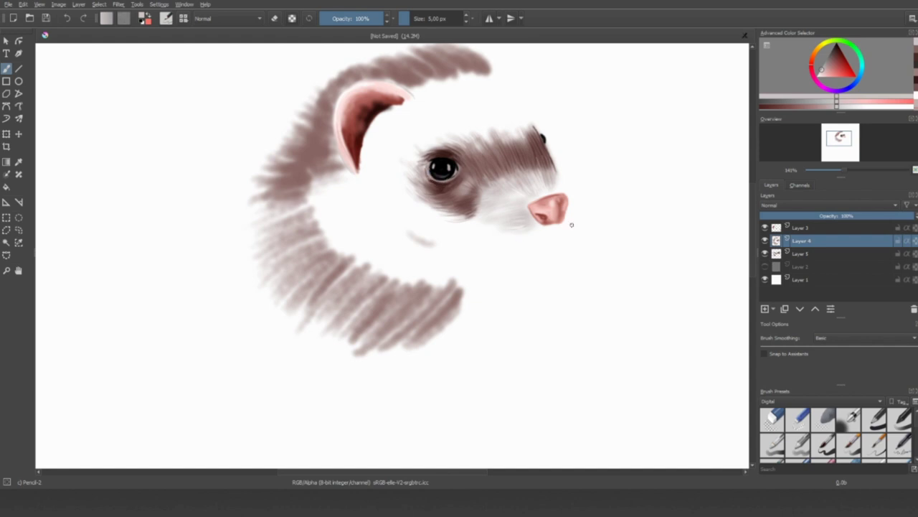
With the sketch temporarily shown as a guide, draw a thin grey mouth line below the nose.
{"action": "left_click", "coordinate": [764, 266]}
{"action": "left_click_drag", "start_coordinate": [563, 229], "coordinate": [512, 241]}
{"action": "left_click", "coordinate": [765, 266]}
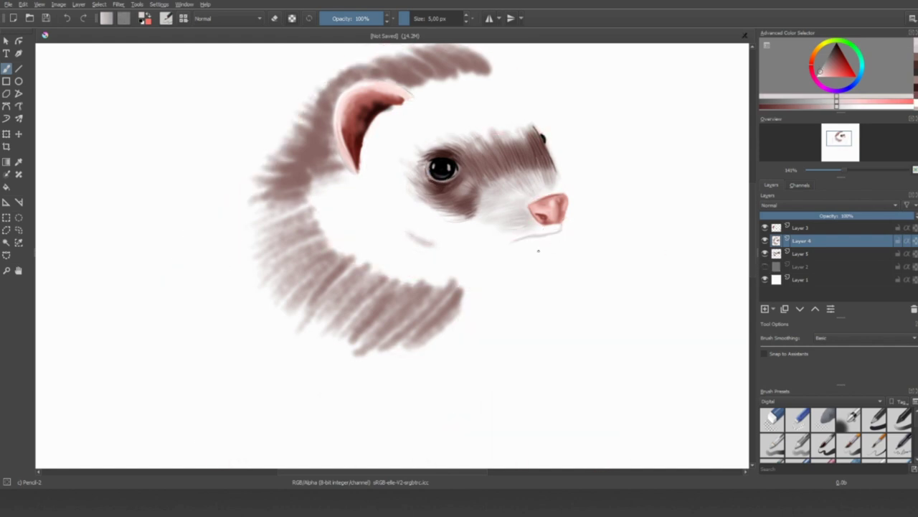
Shade softly around the nose and mouth line, and add small brown hairs at the mask's lower edge.
{"action": "key", "text": "bracketright"}
{"action": "left_click", "coordinate": [541, 205], "text": "ctrl"}
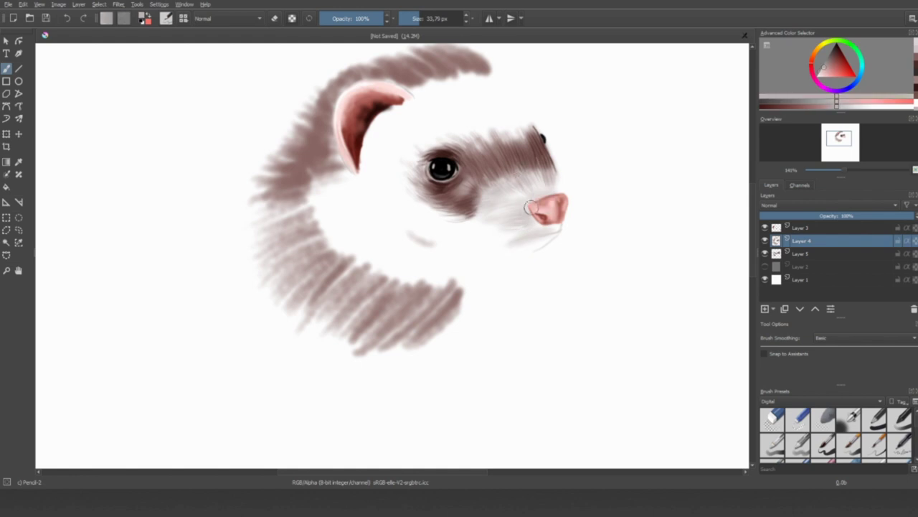
{"action": "key", "text": "bracketleft"}
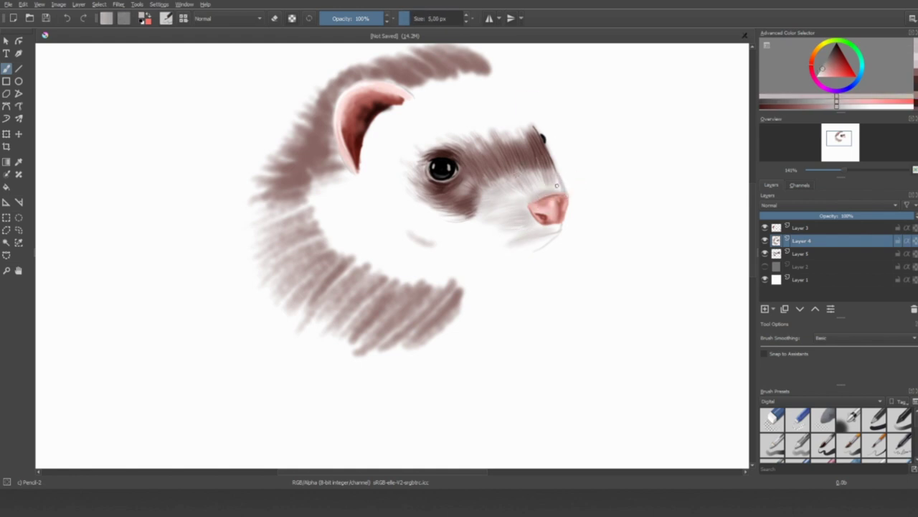
{"action": "left_click", "coordinate": [558, 191], "text": "ctrl"}
{"action": "left_click", "coordinate": [470, 218], "text": "ctrl"}
{"action": "left_click", "coordinate": [514, 184], "text": "ctrl"}
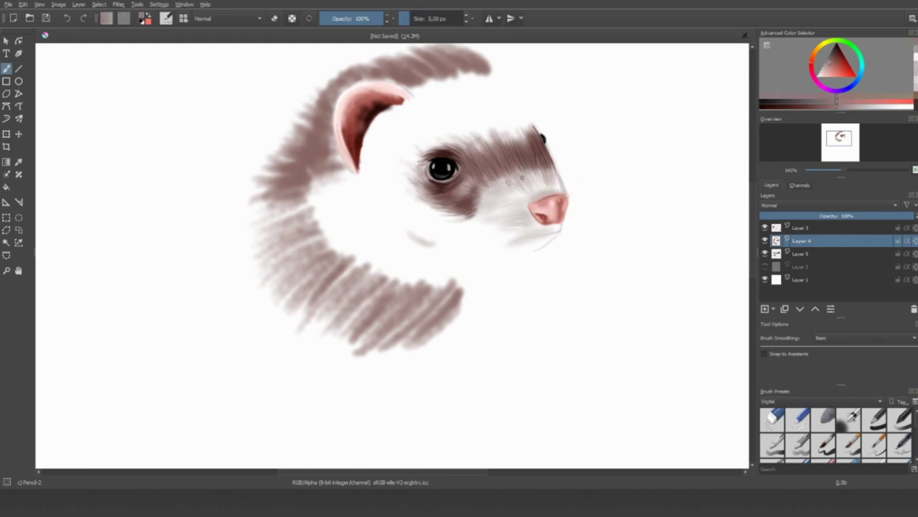
Fill the forehead between the ear, crown and mask with soft light grey shading using a large brush.
{"action": "scroll", "coordinate": [517, 186], "scroll_direction": "down", "scroll_amount": 5}
{"action": "scroll", "coordinate": [475, 118], "scroll_direction": "up", "scroll_amount": 5}
{"action": "left_click", "coordinate": [474, 119], "text": "ctrl"}
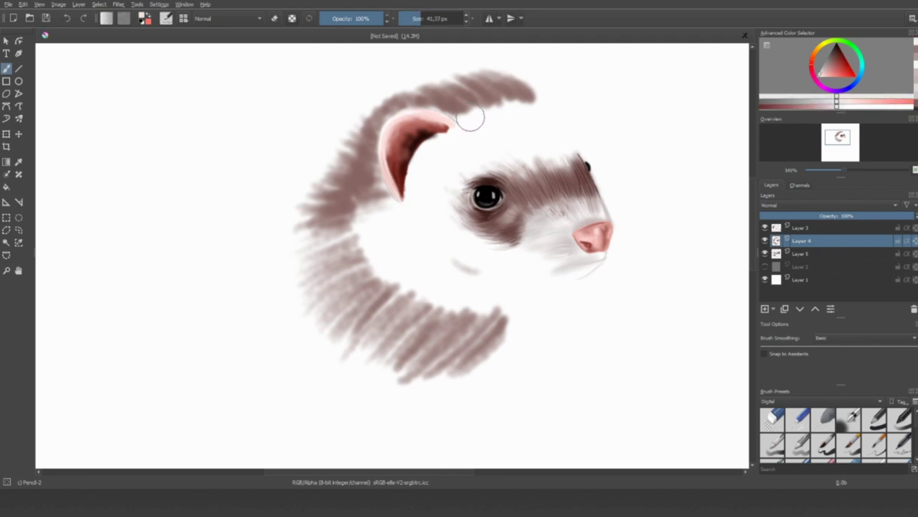
{"action": "key", "text": "bracketright"}
{"action": "key", "text": "bracketright"}
{"action": "key", "text": "bracketright"}
{"action": "left_click", "coordinate": [477, 121], "text": "ctrl"}
{"action": "mouse_move", "coordinate": [477, 120]}
{"action": "left_mouse_down"}
{"action": "mouse_move", "coordinate": [517, 136]}
{"action": "mouse_move", "coordinate": [573, 173]}
{"action": "mouse_move", "coordinate": [492, 98]}
{"action": "left_mouse_up"}
{"action": "key", "text": "bracketleft"}
{"action": "key", "text": "bracketleft"}
{"action": "key", "text": "bracketleft"}
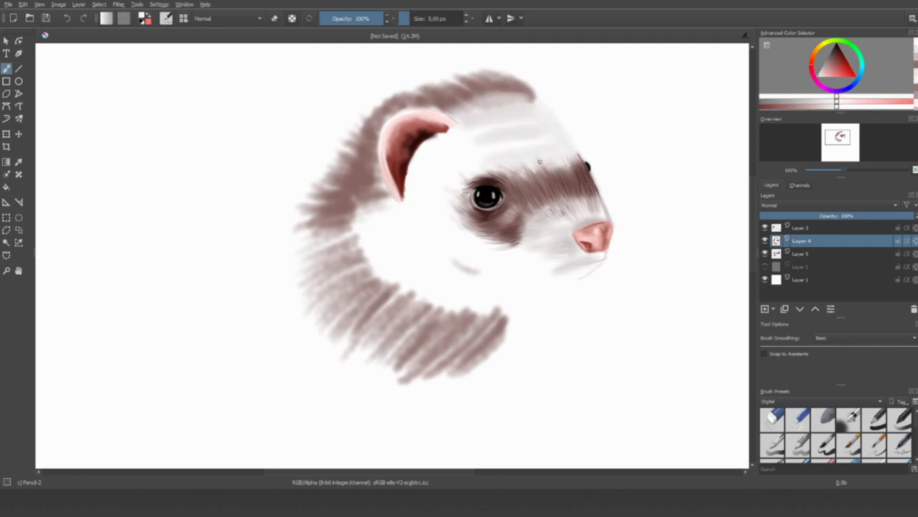
Draw fine light and grey hairs across the forehead and along its outline with a 5 px brush.
{"action": "left_click", "coordinate": [512, 121], "text": "ctrl"}
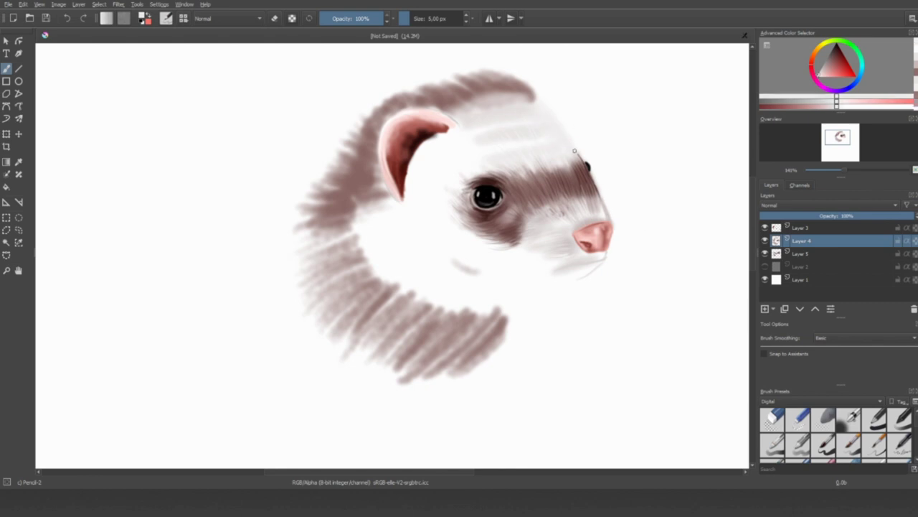
{"action": "left_click", "coordinate": [610, 204], "text": "ctrl"}
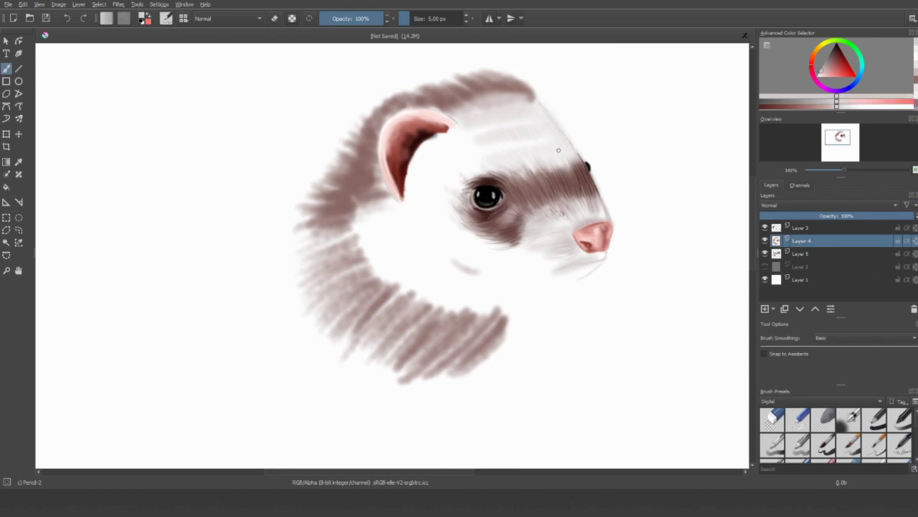
{"action": "left_click_drag", "start_coordinate": [468, 126], "coordinate": [473, 137]}
{"action": "left_click", "coordinate": [500, 145], "text": "ctrl"}
{"action": "left_click", "coordinate": [521, 157], "text": "ctrl"}
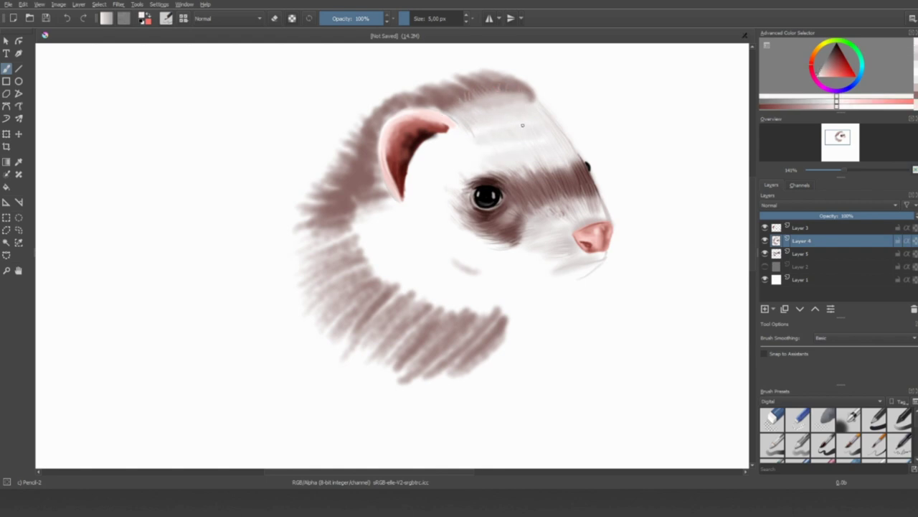
{"action": "left_click", "coordinate": [497, 147], "text": "ctrl"}
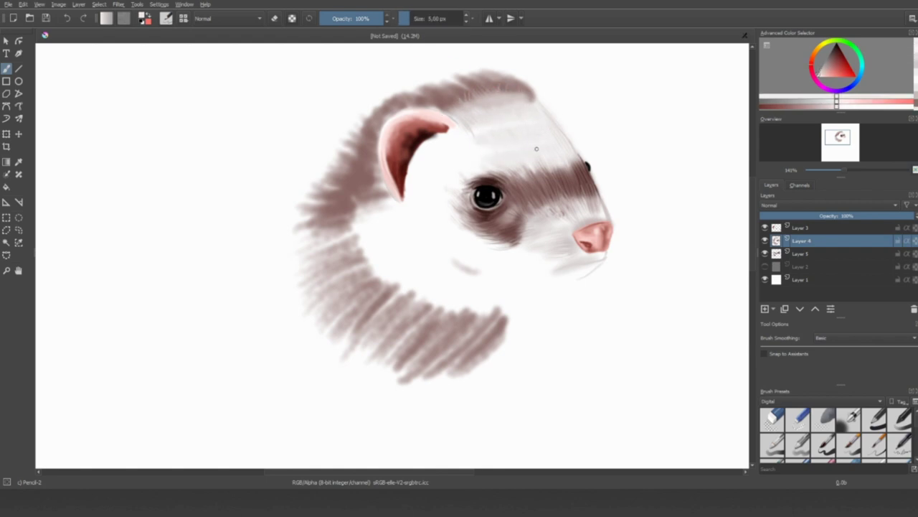
Darken the ear opening with a 33.79 px brush and add fine dark strands there on a new layer at 5 px.
{"action": "mouse_move", "coordinate": [427, 133]}
{"action": "left_mouse_down"}
{"action": "mouse_move", "coordinate": [483, 227]}
{"action": "mouse_move", "coordinate": [409, 184]}
{"action": "left_mouse_up"}
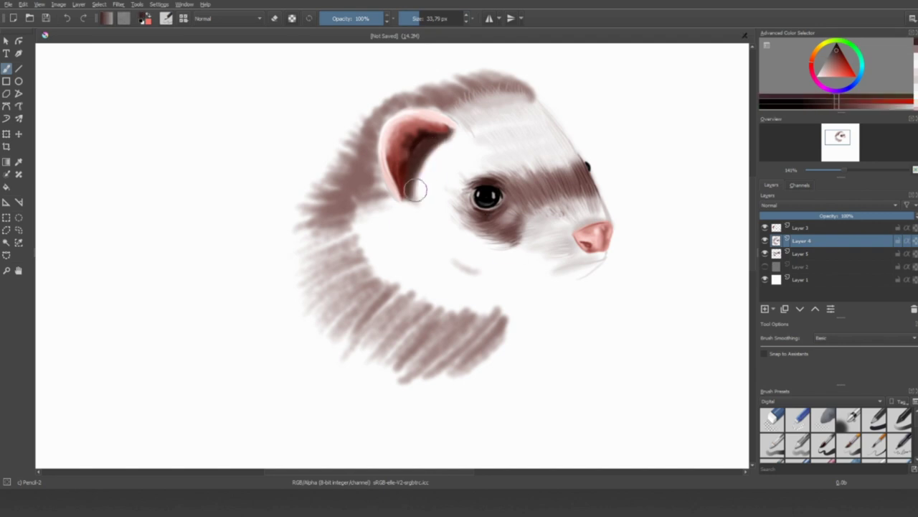
{"action": "key", "text": "Insert"}
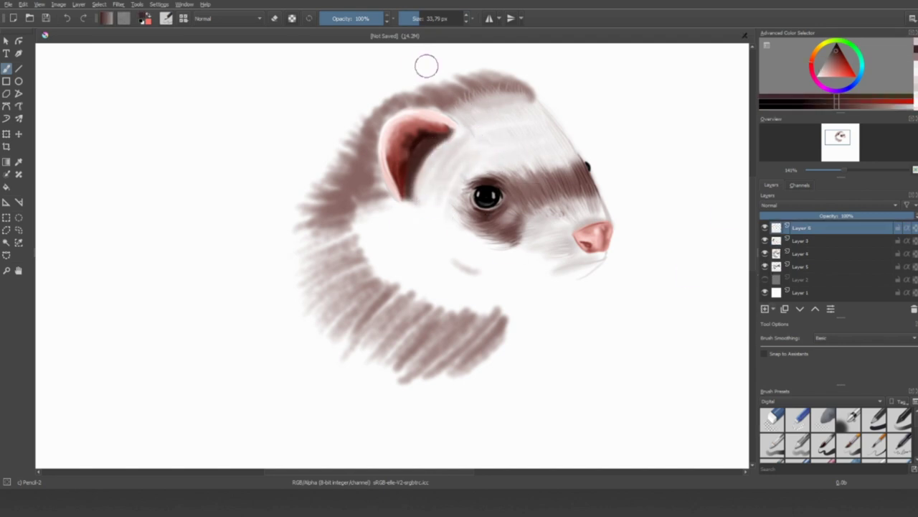
{"action": "left_click", "coordinate": [412, 17]}
{"action": "left_click_drag", "start_coordinate": [399, 190], "coordinate": [420, 148]}
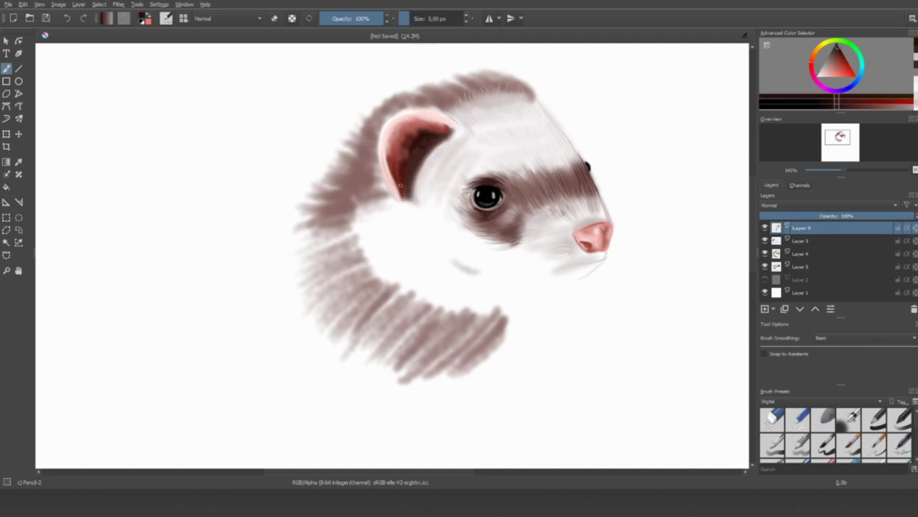
{"action": "left_click", "coordinate": [422, 143], "text": "ctrl"}
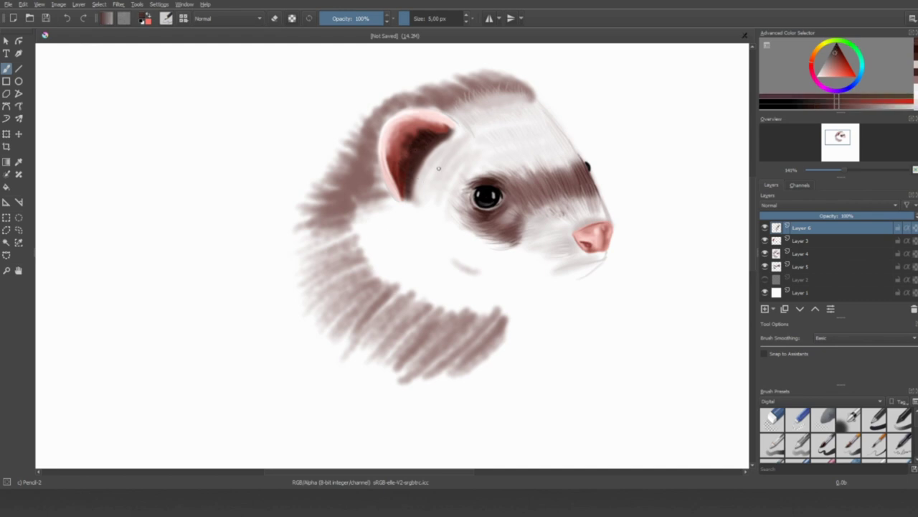
Draw light grey hairs from the cheek over the dark inner edge of the ear.
{"action": "left_click", "coordinate": [438, 168], "text": "ctrl"}
{"action": "left_click", "coordinate": [414, 202], "text": "ctrl"}
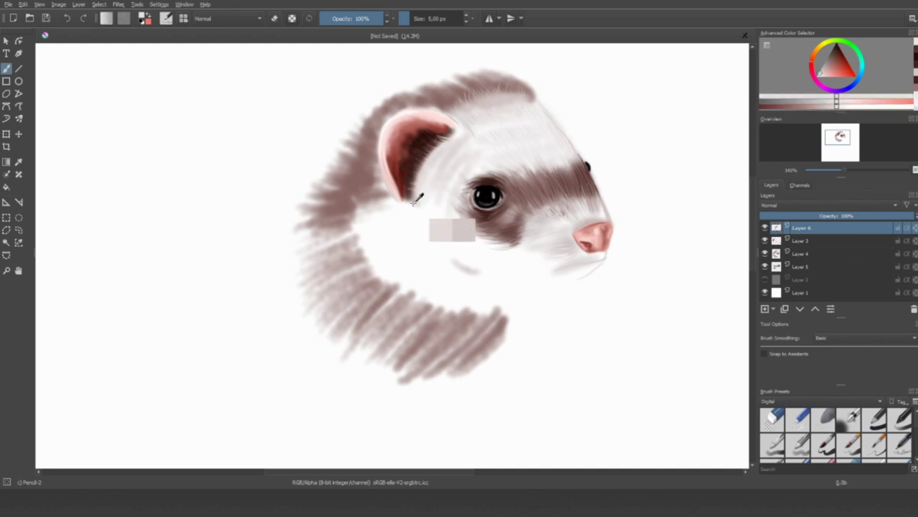
{"action": "left_click_drag", "start_coordinate": [426, 159], "coordinate": [406, 173]}
{"action": "left_click_drag", "start_coordinate": [437, 138], "coordinate": [422, 150]}
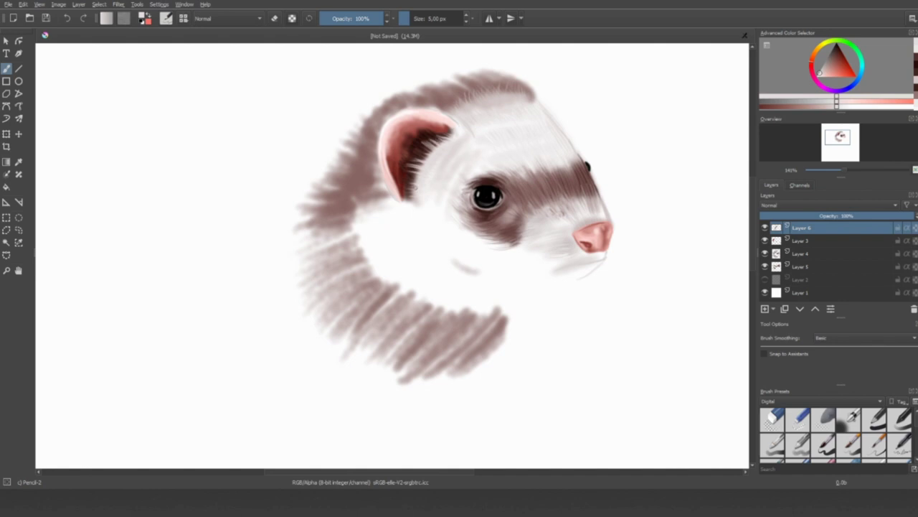
{"action": "left_click", "coordinate": [417, 193], "text": "ctrl"}
{"action": "left_click", "coordinate": [419, 166], "text": "ctrl"}
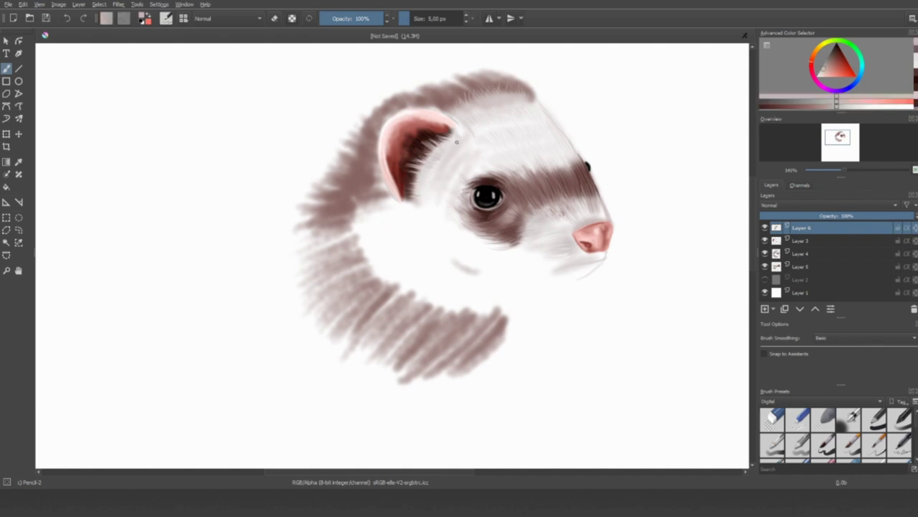
Add fine grey and brownish hairs to the fur between the ear, near eye and forehead.
{"action": "left_click_drag", "start_coordinate": [418, 194], "coordinate": [433, 187]}
{"action": "left_click", "coordinate": [437, 174], "text": "ctrl"}
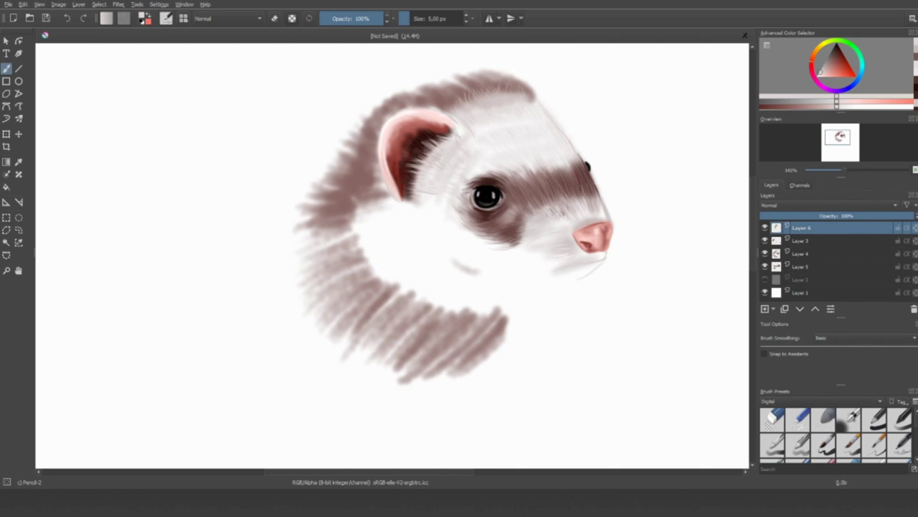
{"action": "left_click", "coordinate": [445, 165], "text": "ctrl"}
{"action": "left_click", "coordinate": [493, 151], "text": "ctrl"}
{"action": "left_click", "coordinate": [460, 116], "text": "ctrl"}
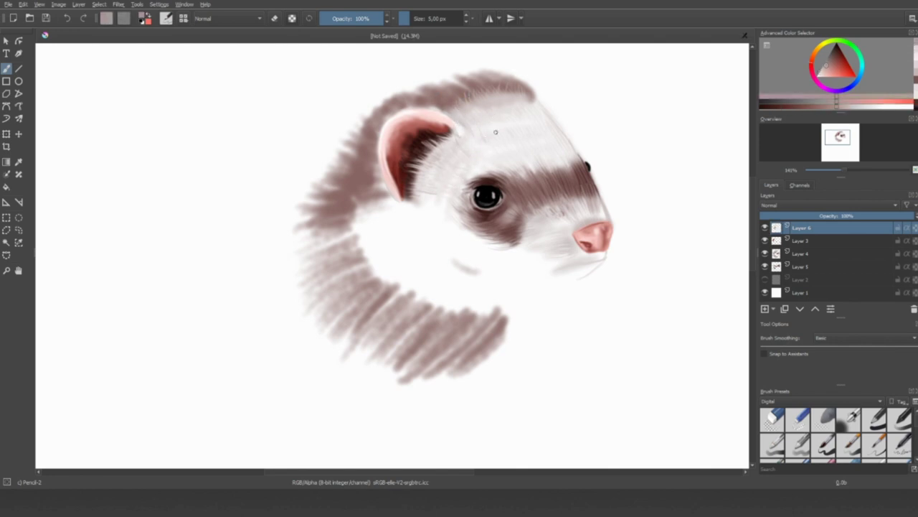
Add fine grey hairs to the forehead and along its front outline using sampled fur colours.
{"action": "left_click", "coordinate": [490, 167], "text": "ctrl"}
{"action": "left_click_drag", "start_coordinate": [572, 150], "coordinate": [563, 135]}
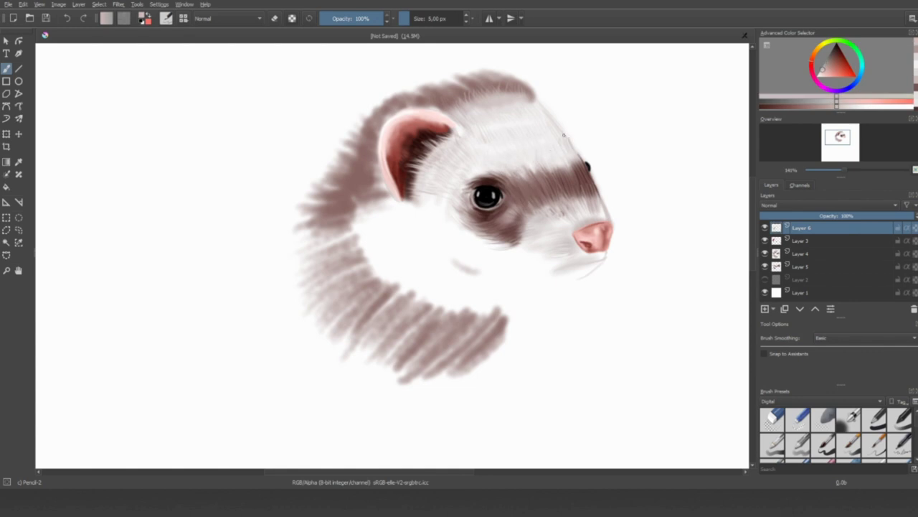
{"action": "left_click", "coordinate": [432, 186], "text": "ctrl"}
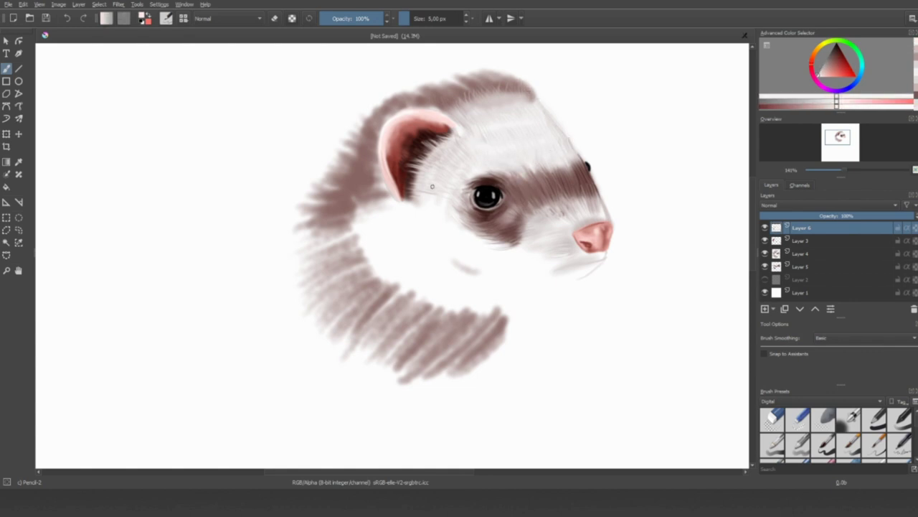
Erase thin hair-shaped strokes at 5 px into the brown fur's outer edge behind the ear and over the head on Layer 4.
{"action": "left_click", "coordinate": [346, 188]}
{"action": "left_click", "coordinate": [346, 188], "text": "ctrl"}
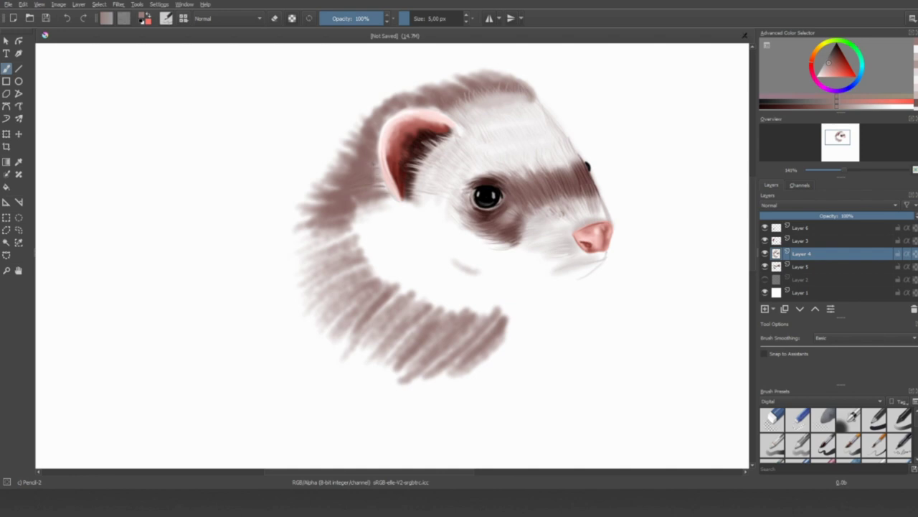
{"action": "mouse_move", "coordinate": [424, 108]}
{"action": "left_mouse_down"}
{"action": "mouse_move", "coordinate": [407, 105]}
{"action": "mouse_move", "coordinate": [446, 107]}
{"action": "left_mouse_up"}
{"action": "key", "text": "e"}
{"action": "mouse_move", "coordinate": [352, 186]}
{"action": "left_mouse_down"}
{"action": "mouse_move", "coordinate": [330, 191]}
{"action": "mouse_move", "coordinate": [328, 180]}
{"action": "left_mouse_up"}
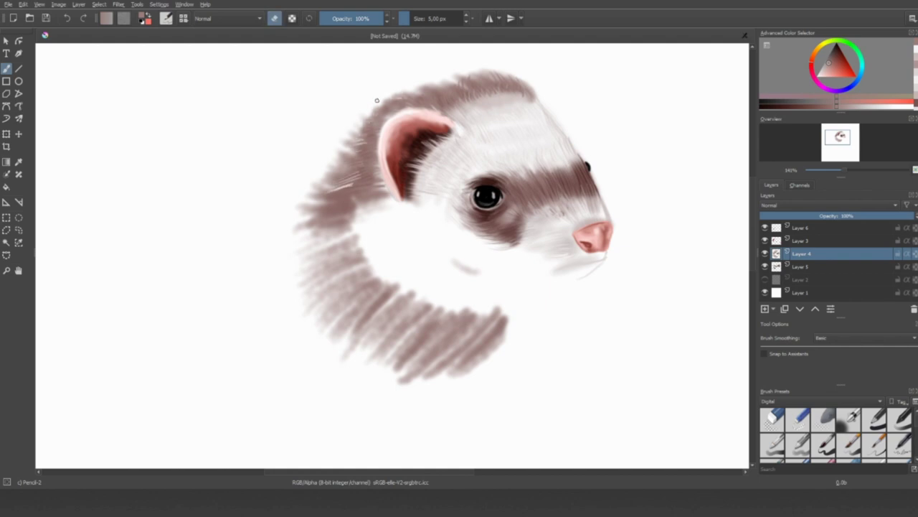
{"action": "mouse_move", "coordinate": [401, 93]}
{"action": "left_mouse_down"}
{"action": "mouse_move", "coordinate": [467, 70]}
{"action": "mouse_move", "coordinate": [539, 96]}
{"action": "mouse_move", "coordinate": [495, 74]}
{"action": "left_mouse_up"}
{"action": "left_click_drag", "start_coordinate": [371, 109], "coordinate": [419, 92]}
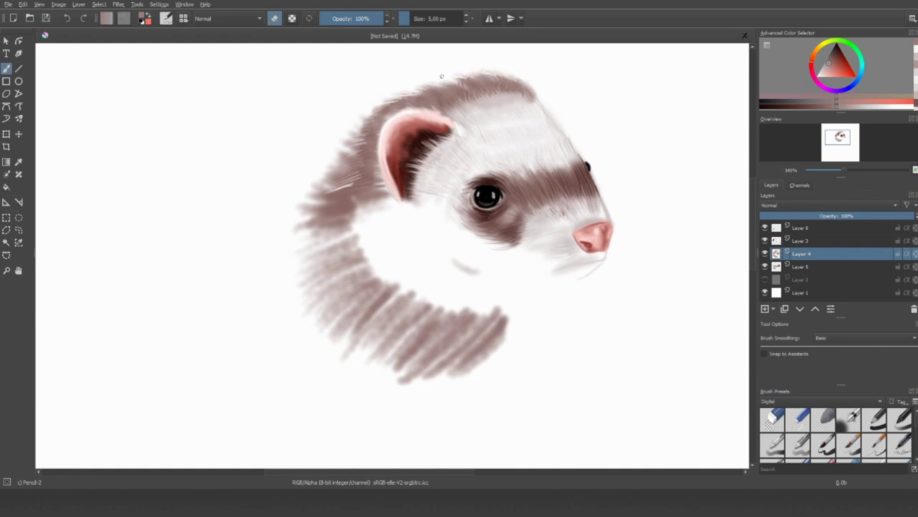
{"action": "left_click_drag", "start_coordinate": [470, 77], "coordinate": [513, 71]}
Draw fine brown hairs along the back and top outline of the head to roughen the fur edge.
{"action": "key", "text": "e"}
{"action": "left_click_drag", "start_coordinate": [436, 88], "coordinate": [516, 78]}
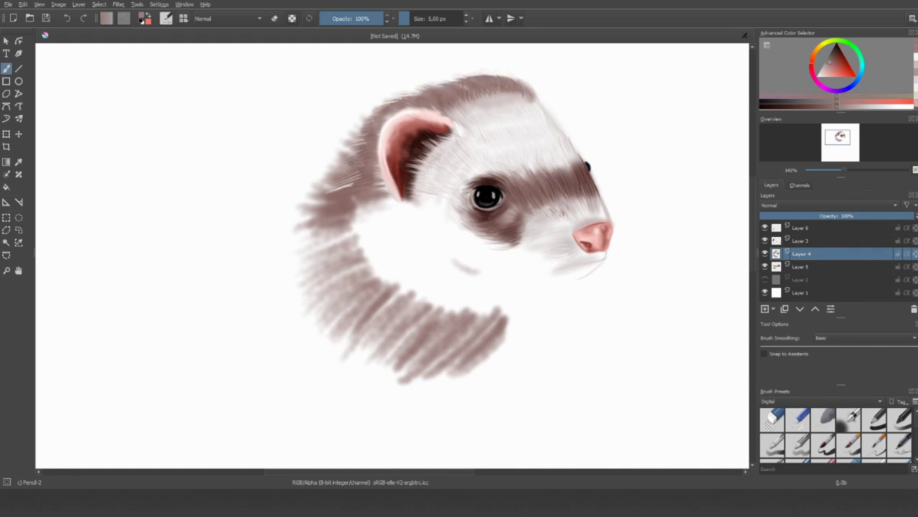
{"action": "mouse_move", "coordinate": [347, 153]}
{"action": "left_mouse_down"}
{"action": "mouse_move", "coordinate": [388, 107]}
{"action": "mouse_move", "coordinate": [439, 86]}
{"action": "left_mouse_up"}
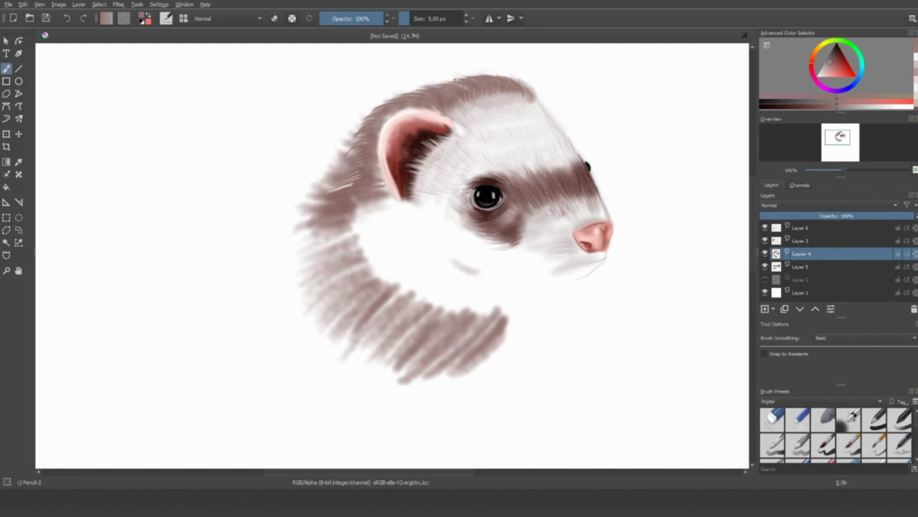
{"action": "mouse_move", "coordinate": [323, 202]}
{"action": "left_mouse_down"}
{"action": "mouse_move", "coordinate": [351, 181]}
{"action": "mouse_move", "coordinate": [360, 151]}
{"action": "mouse_move", "coordinate": [301, 212]}
{"action": "mouse_move", "coordinate": [338, 176]}
{"action": "mouse_move", "coordinate": [354, 135]}
{"action": "mouse_move", "coordinate": [353, 182]}
{"action": "mouse_move", "coordinate": [355, 143]}
{"action": "left_mouse_up"}
{"action": "key", "text": "e"}
{"action": "key", "text": "e"}
Work fine lighter and darker hairs into the brown fur behind the ear using sampled fur tones.
{"action": "left_click", "coordinate": [375, 204], "text": "ctrl"}
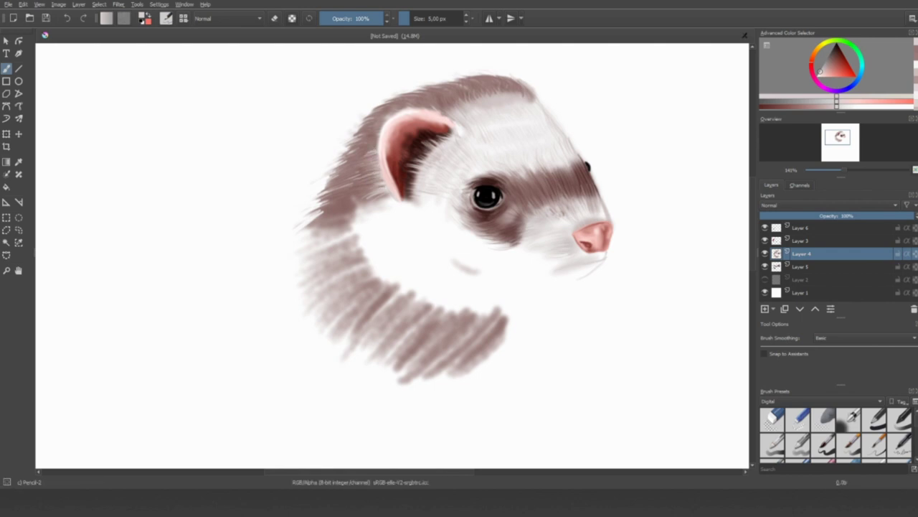
{"action": "left_click", "coordinate": [370, 151], "text": "ctrl"}
{"action": "left_click", "coordinate": [380, 232], "text": "ctrl"}
{"action": "left_click", "coordinate": [401, 222], "text": "ctrl"}
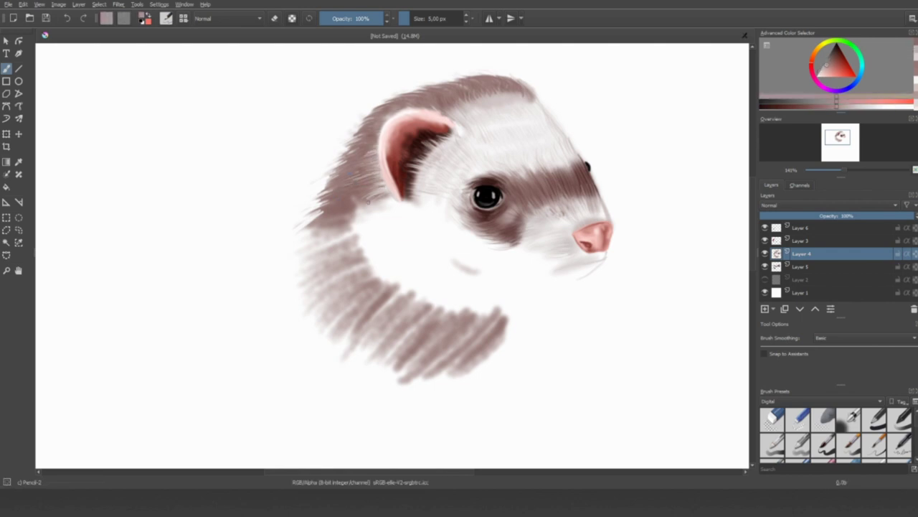
{"action": "left_click", "coordinate": [405, 220], "text": "ctrl"}
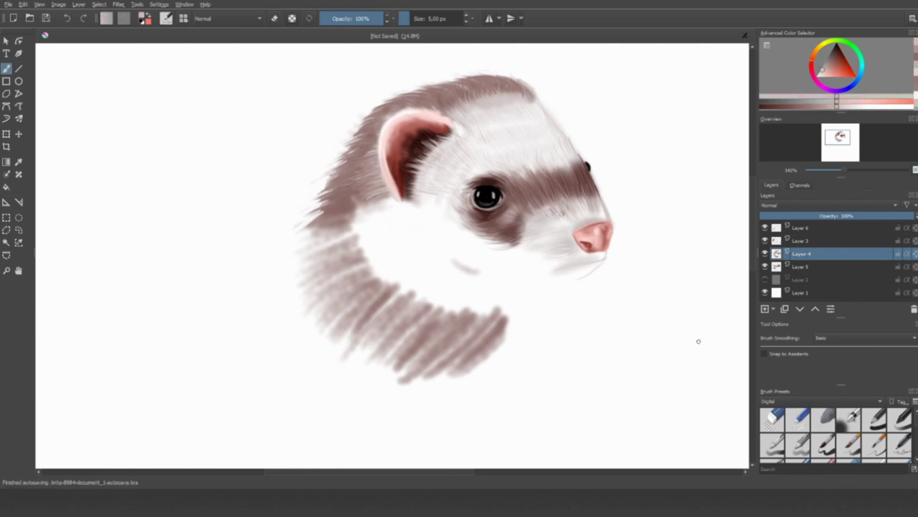
{"action": "left_click", "coordinate": [404, 230], "text": "ctrl"}
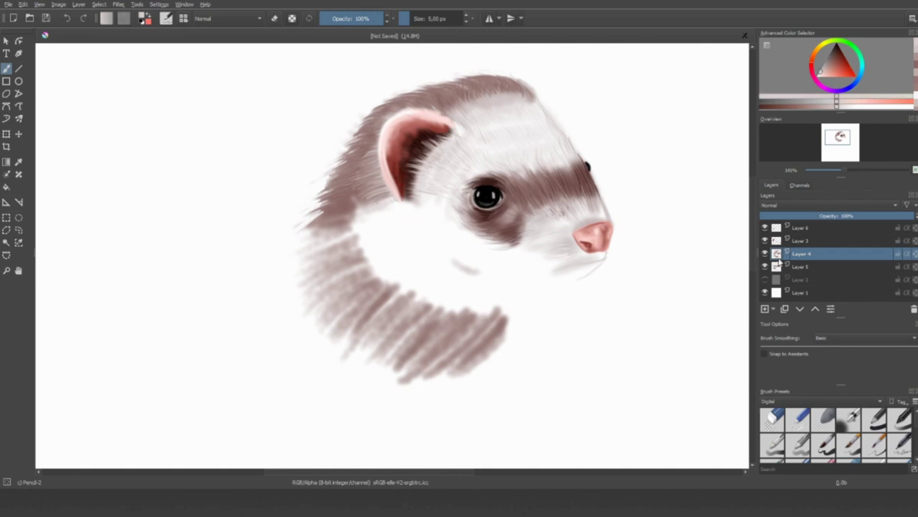
Fill the striped neck fur with solid brown using an enlarged brush and extend it under the chin.
{"action": "left_click_drag", "start_coordinate": [411, 18], "coordinate": [424, 18]}
{"action": "mouse_move", "coordinate": [349, 226]}
{"action": "left_mouse_down"}
{"action": "mouse_move", "coordinate": [494, 307]}
{"action": "mouse_move", "coordinate": [526, 296]}
{"action": "mouse_move", "coordinate": [518, 318]}
{"action": "left_mouse_up"}
{"action": "mouse_move", "coordinate": [357, 264]}
{"action": "left_mouse_down"}
{"action": "mouse_move", "coordinate": [382, 265]}
{"action": "mouse_move", "coordinate": [397, 310]}
{"action": "mouse_move", "coordinate": [437, 330]}
{"action": "mouse_move", "coordinate": [502, 333]}
{"action": "mouse_move", "coordinate": [567, 316]}
{"action": "left_mouse_up"}
Draw fine white hairs at 5 px from the cheek and jaw over the inner edge of the brown neck fur.
{"action": "left_click", "coordinate": [410, 221], "text": "ctrl"}
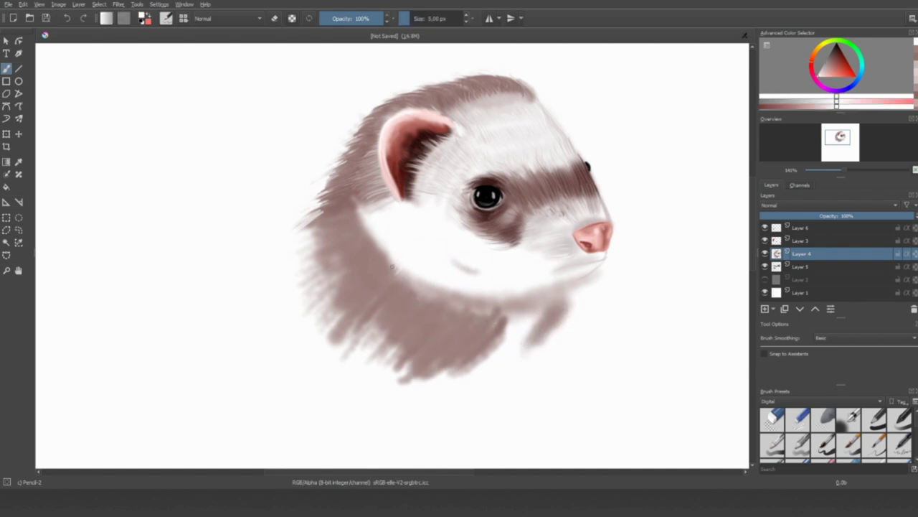
{"action": "left_click_drag", "start_coordinate": [370, 229], "coordinate": [359, 224]}
{"action": "left_click_drag", "start_coordinate": [432, 287], "coordinate": [447, 293]}
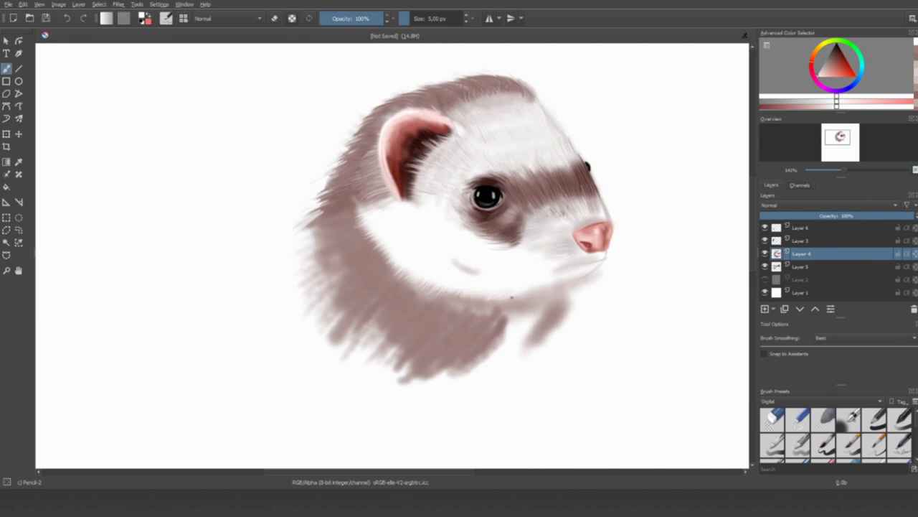
Soften the top of the forehead on Layer 6 with a large light-grey brush and refine it at 8.36 px.
{"action": "left_click", "coordinate": [575, 271], "text": "ctrl"}
{"action": "left_click", "coordinate": [800, 228]}
{"action": "left_click_drag", "start_coordinate": [424, 18], "coordinate": [439, 18]}
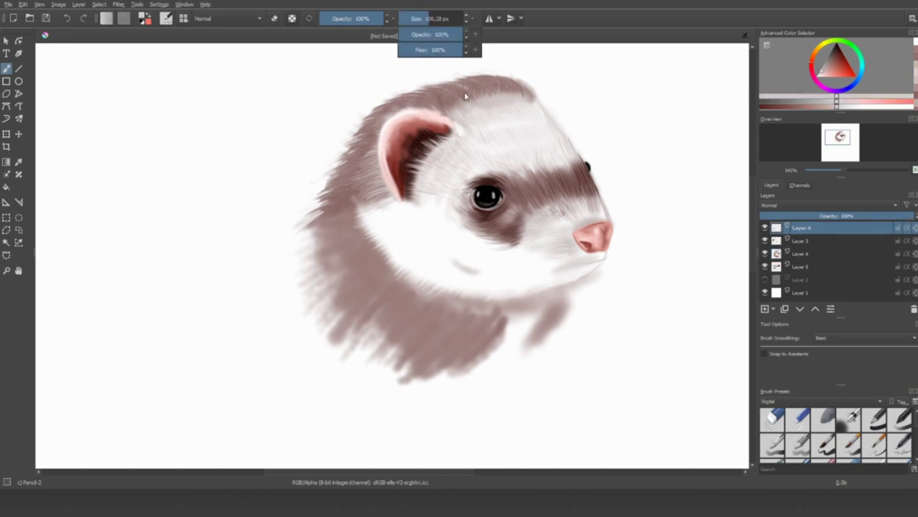
{"action": "left_click_drag", "start_coordinate": [516, 91], "coordinate": [559, 117]}
{"action": "left_click_drag", "start_coordinate": [439, 18], "coordinate": [410, 18]}
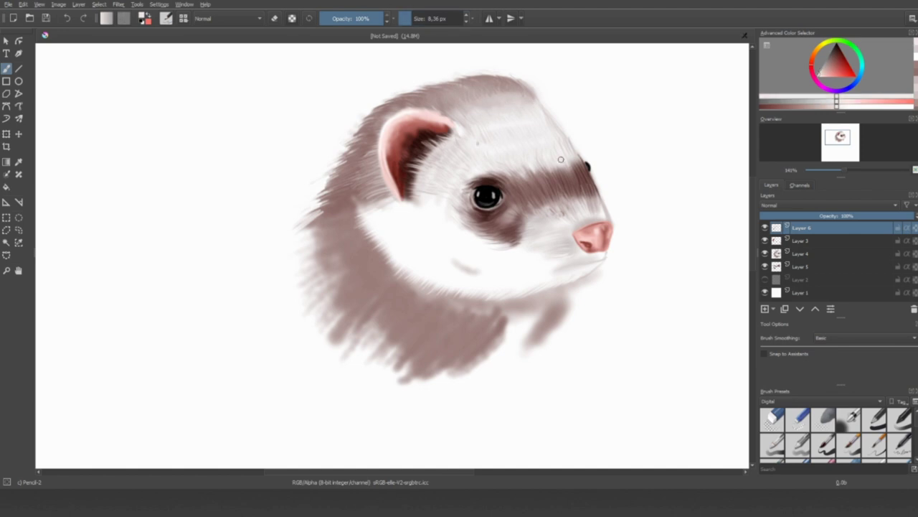
Shade the white fur behind the cheek light grey at 66.93 px and deepen the area below the ear at 29.28 px.
{"action": "left_click_drag", "start_coordinate": [414, 18], "coordinate": [426, 19]}
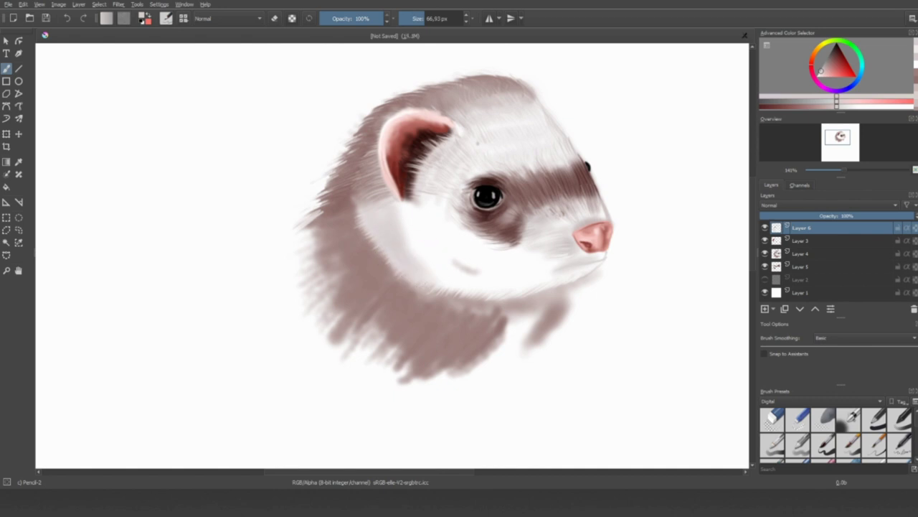
{"action": "left_click", "coordinate": [381, 223], "text": "ctrl"}
{"action": "key", "text": "bracketleft"}
{"action": "key", "text": "bracketleft"}
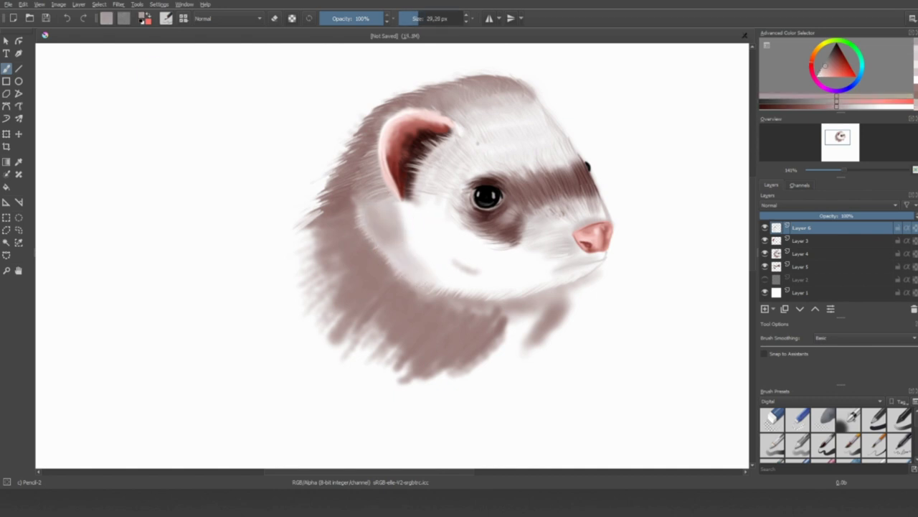
{"action": "left_click", "coordinate": [424, 214], "text": "ctrl"}
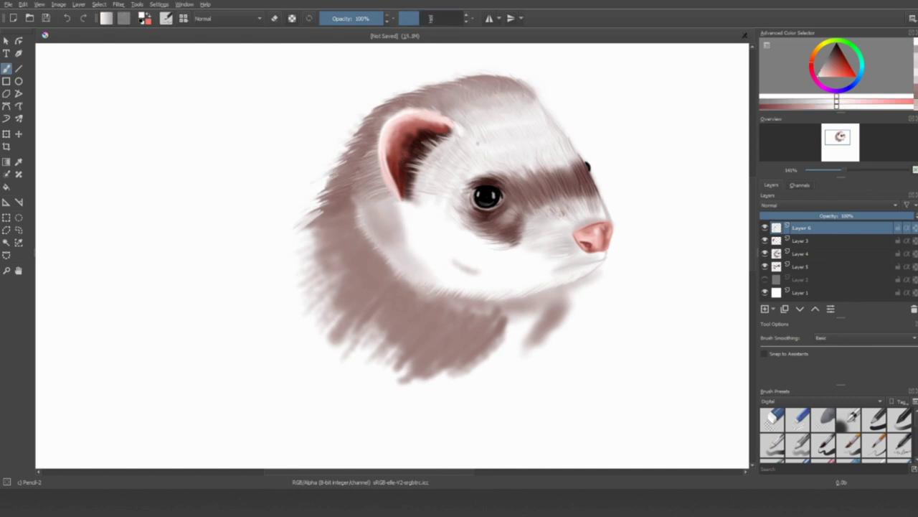
Draw fine grey and brownish hairs at 5 px over the shaded fur below and behind the ear.
{"action": "key", "text": "bracketleft"}
{"action": "key", "text": "bracketleft"}
{"action": "key", "text": "bracketleft"}
{"action": "key", "text": "bracketleft"}
{"action": "key", "text": "bracketleft"}
{"action": "key", "text": "bracketleft"}
{"action": "key", "text": "bracketleft"}
{"action": "key", "text": "bracketleft"}
{"action": "left_click", "coordinate": [375, 231], "text": "ctrl"}
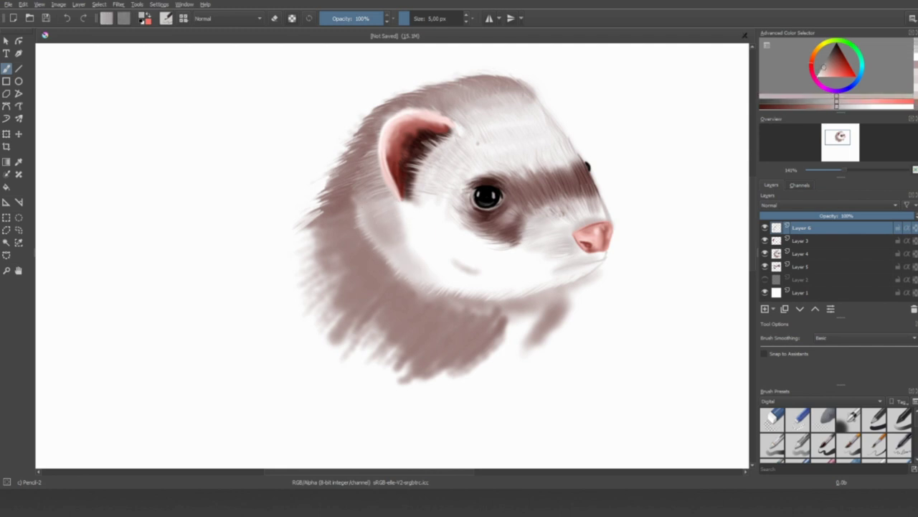
{"action": "left_click", "coordinate": [375, 202], "text": "ctrl"}
{"action": "left_click", "coordinate": [385, 186]}
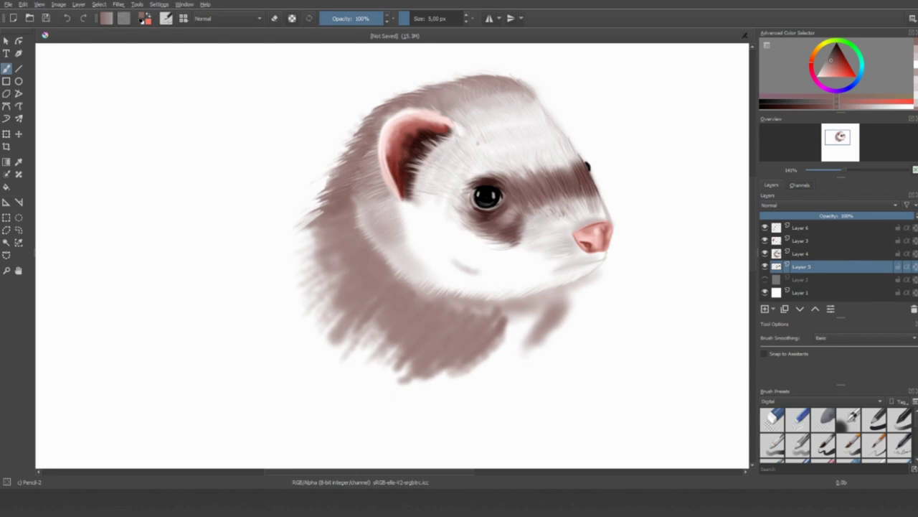
Add fine grey hairs across the lower cheek and around its grey patch on Layer 5.
{"action": "left_click", "coordinate": [428, 279], "text": "ctrl"}
{"action": "left_click_drag", "start_coordinate": [404, 251], "coordinate": [420, 225]}
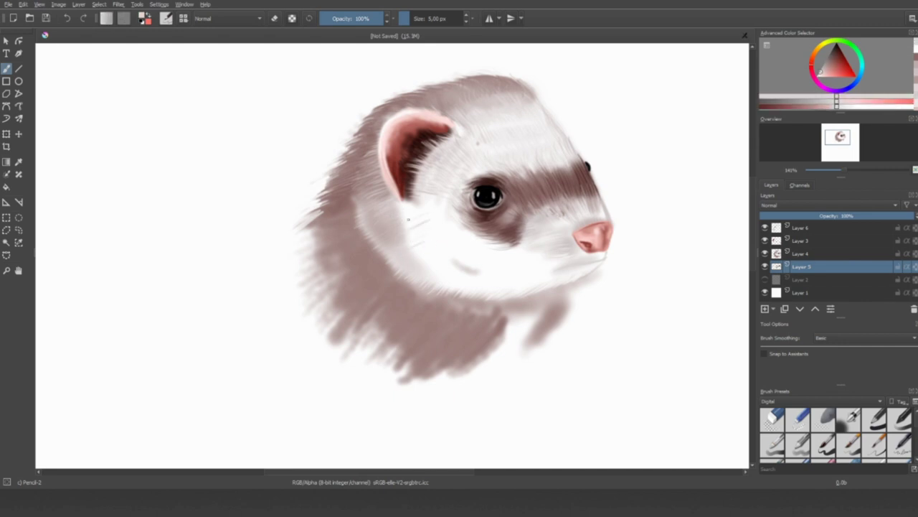
{"action": "left_click", "coordinate": [429, 263], "text": "ctrl"}
{"action": "left_click", "coordinate": [435, 248], "text": "ctrl"}
{"action": "left_click_drag", "start_coordinate": [459, 270], "coordinate": [495, 268]}
Shade the cheek patch and the area under the eye grey at 31.49 px and add light hairs there at 5 px.
{"action": "left_click", "coordinate": [465, 277], "text": "ctrl"}
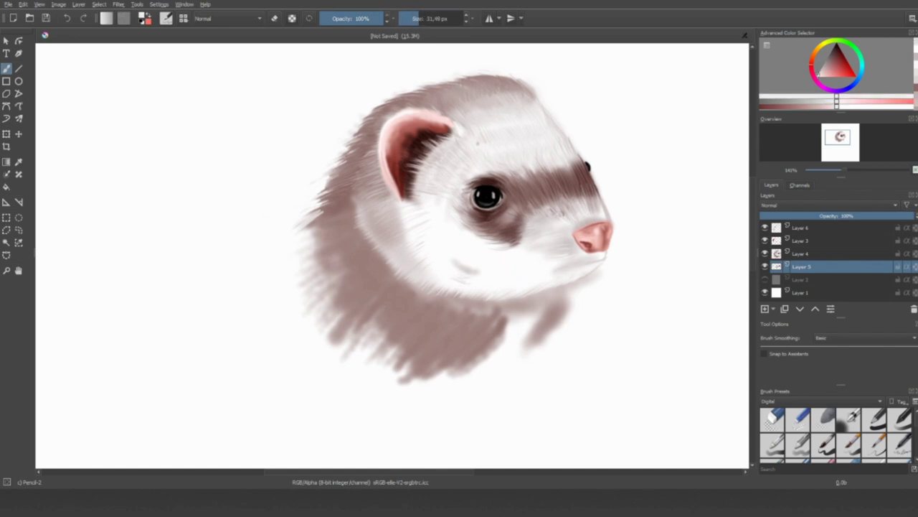
{"action": "left_click", "coordinate": [471, 270], "text": "ctrl"}
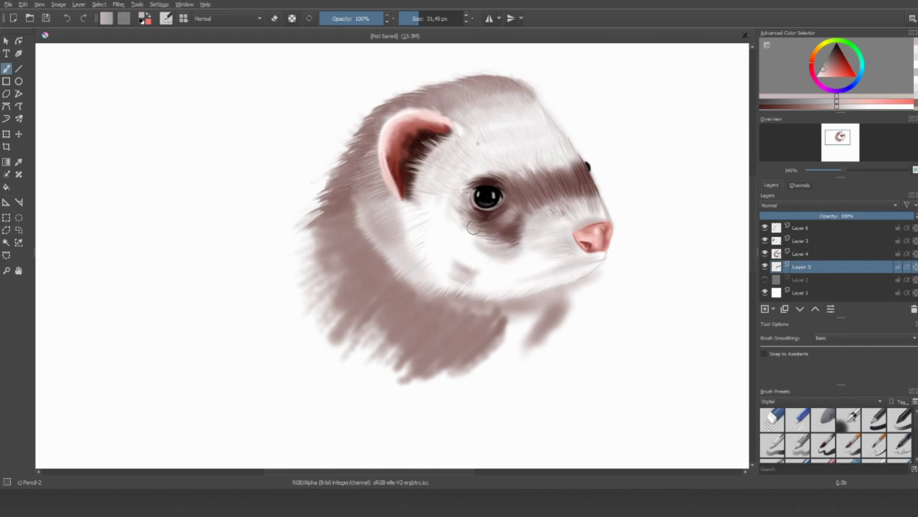
{"action": "mouse_move", "coordinate": [472, 227]}
{"action": "left_mouse_down"}
{"action": "mouse_move", "coordinate": [502, 262]}
{"action": "mouse_move", "coordinate": [489, 264]}
{"action": "left_mouse_up"}
{"action": "left_click", "coordinate": [513, 254], "text": "ctrl"}
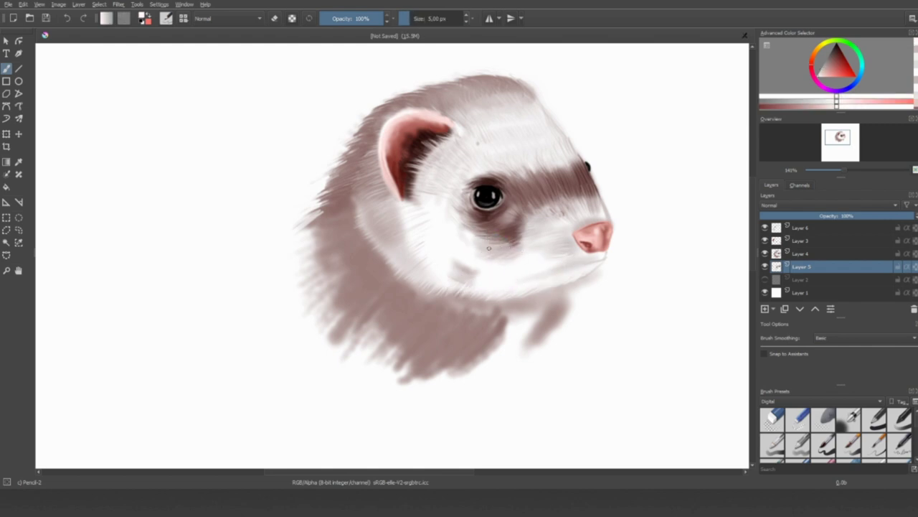
{"action": "left_click", "coordinate": [509, 259], "text": "ctrl"}
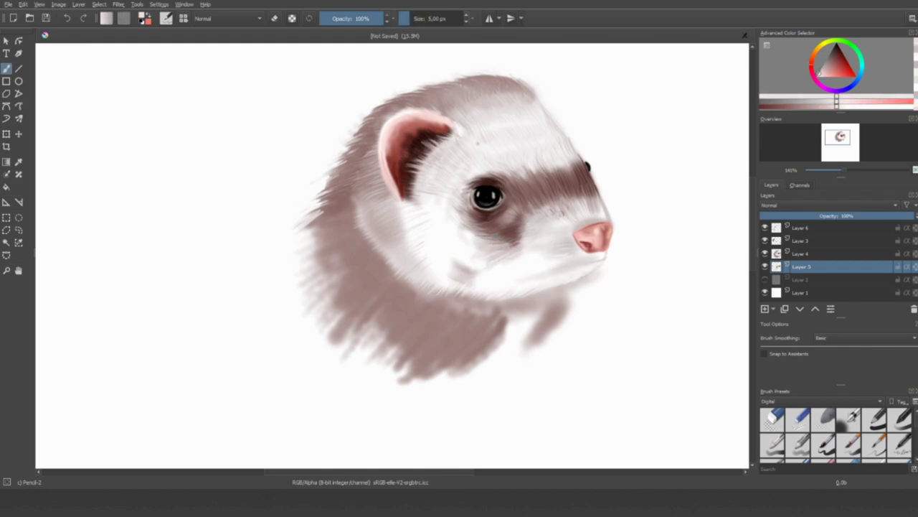
Define the mouth line below the nose with dark strokes and add fine light and grey hairs to the muzzle and chin.
{"action": "left_click", "coordinate": [579, 264], "text": "ctrl"}
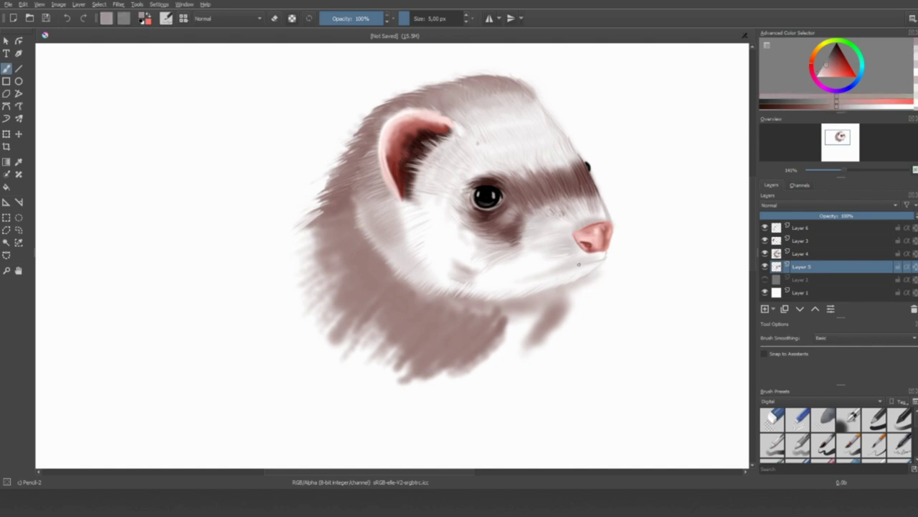
{"action": "left_click", "coordinate": [550, 210], "text": "ctrl"}
{"action": "left_click", "coordinate": [573, 277], "text": "ctrl"}
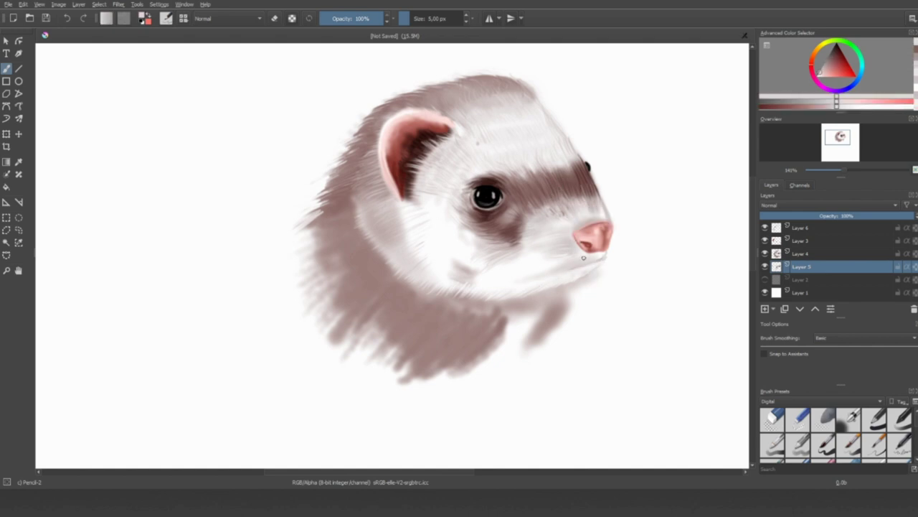
{"action": "left_click", "coordinate": [600, 253], "text": "ctrl"}
{"action": "left_click_drag", "start_coordinate": [593, 259], "coordinate": [604, 254]}
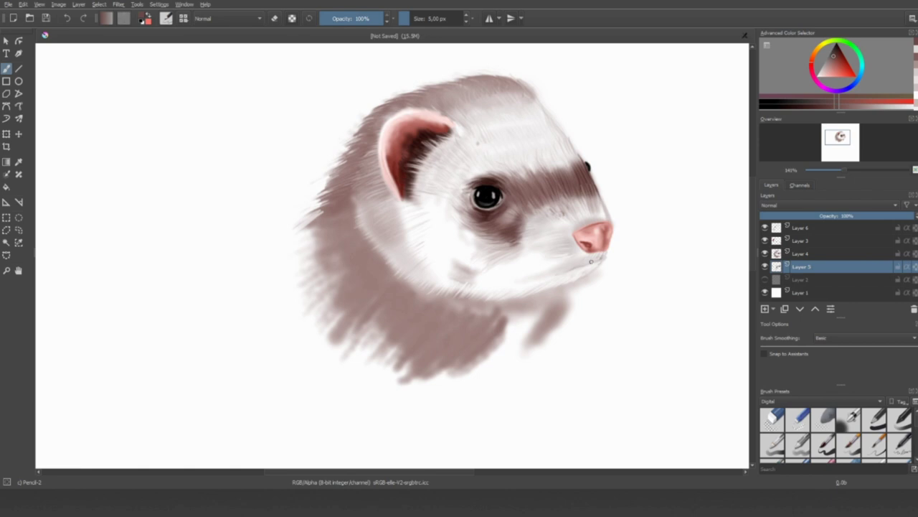
{"action": "left_click", "coordinate": [574, 252], "text": "ctrl"}
{"action": "left_click", "coordinate": [556, 269], "text": "ctrl"}
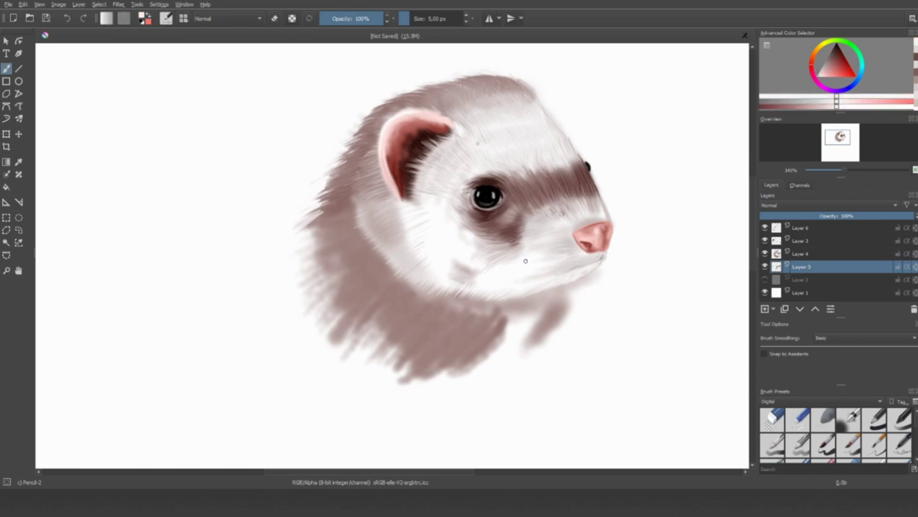
Blend the grey cheek patch into the surrounding fur with light hairs and soft shading from an enlarged brush.
{"action": "left_click", "coordinate": [526, 260], "text": "ctrl"}
{"action": "left_click", "coordinate": [465, 280], "text": "ctrl"}
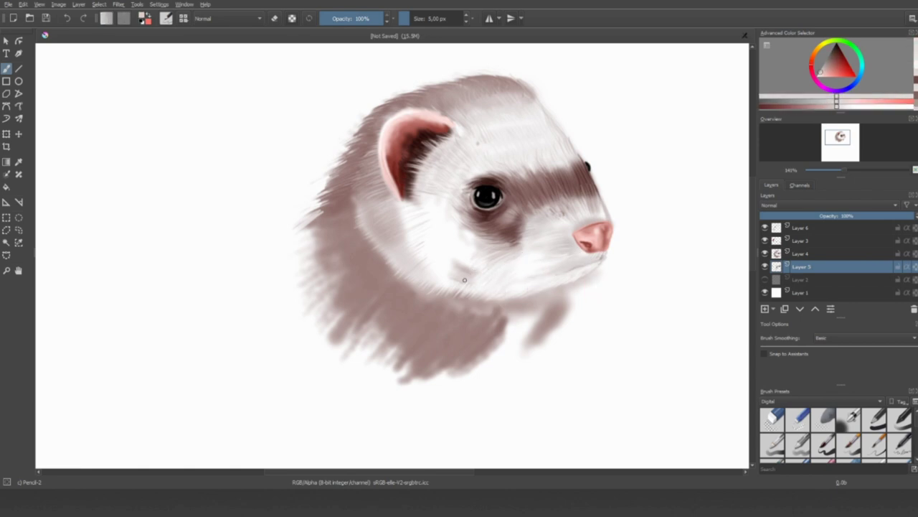
{"action": "left_click", "coordinate": [466, 266], "text": "ctrl"}
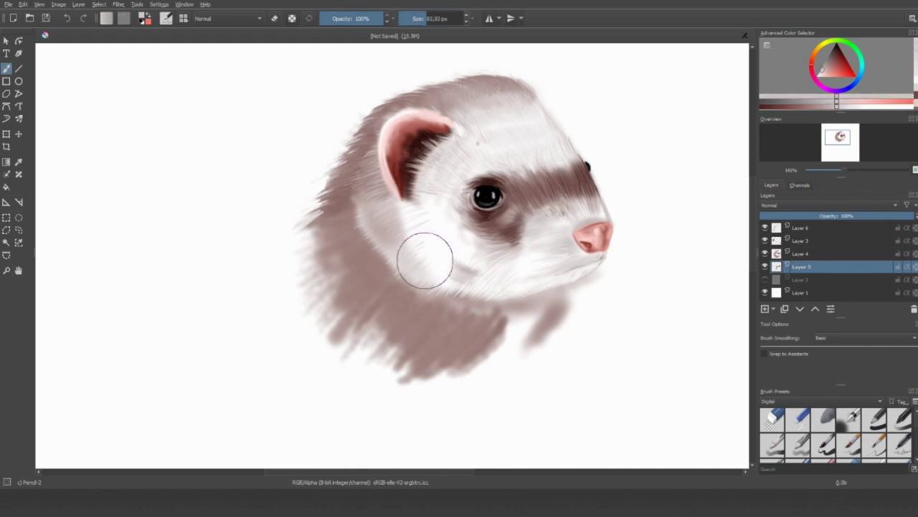
{"action": "left_click", "coordinate": [416, 221], "text": "ctrl"}
{"action": "left_click", "coordinate": [505, 271], "text": "ctrl"}
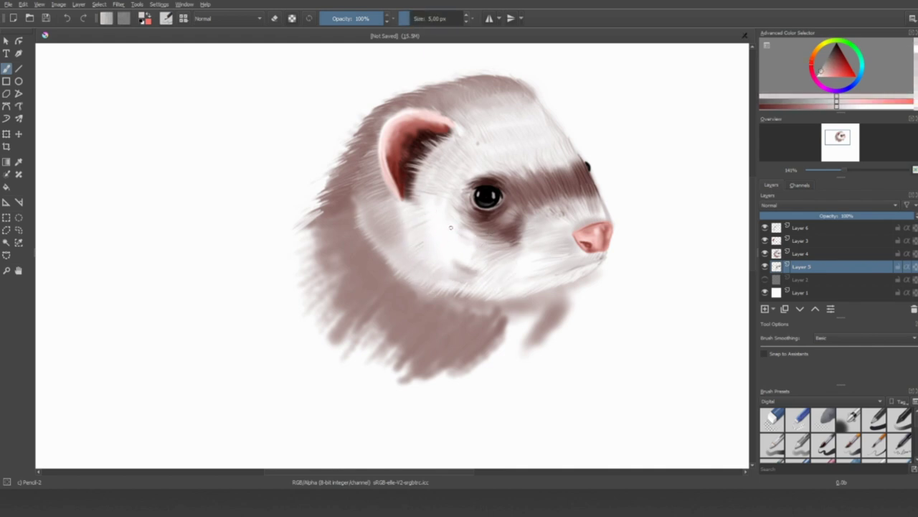
Touch up the cheek, muzzle and lower jaw with fine hairs in colours sampled from the face at 5 px.
{"action": "left_click", "coordinate": [426, 216], "text": "ctrl"}
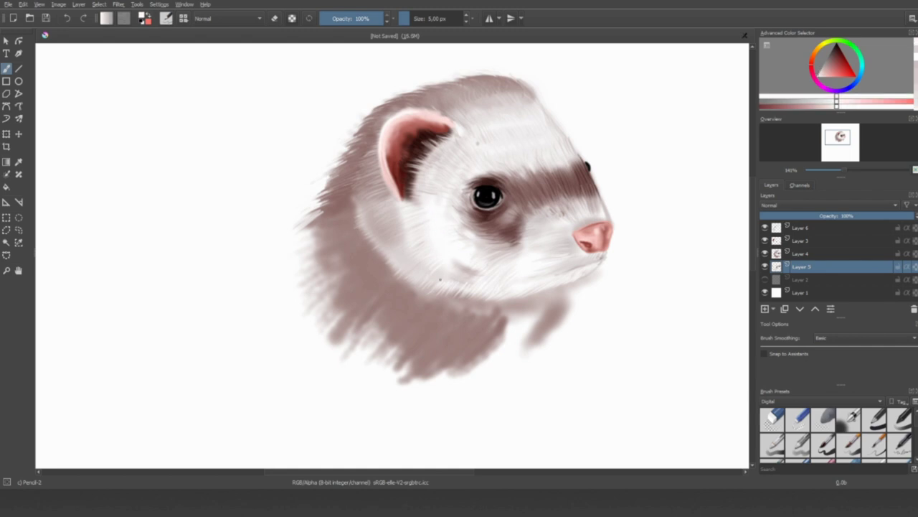
{"action": "left_click", "coordinate": [583, 253], "text": "ctrl"}
{"action": "key", "text": "minus"}
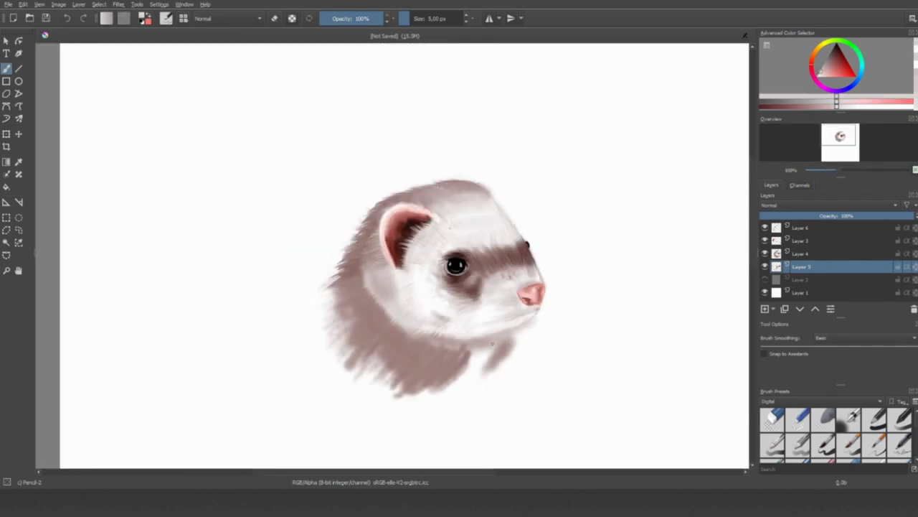
{"action": "left_click", "coordinate": [410, 312], "text": "ctrl"}
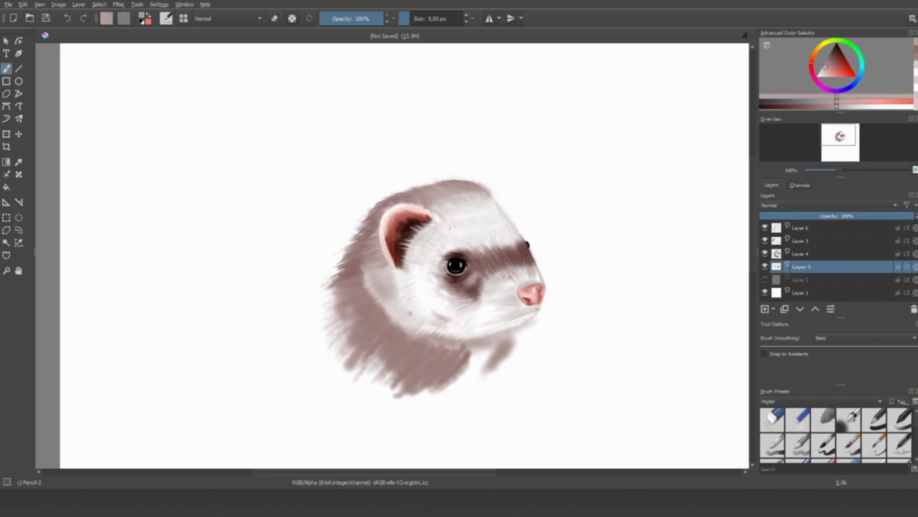
Block in the ferret's body and legs in brown within the sketch outline on Layer 4, using a brush of about 87 px.
{"action": "scroll", "coordinate": [401, 258], "scroll_direction": "down", "scroll_amount": 3}
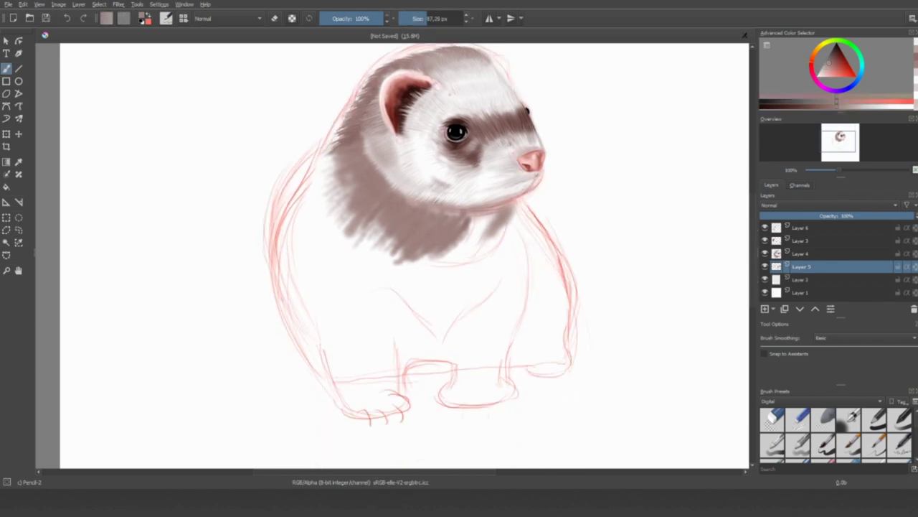
{"action": "mouse_move", "coordinate": [330, 172]}
{"action": "left_mouse_down"}
{"action": "mouse_move", "coordinate": [321, 194]}
{"action": "mouse_move", "coordinate": [322, 264]}
{"action": "mouse_move", "coordinate": [317, 190]}
{"action": "mouse_move", "coordinate": [344, 138]}
{"action": "mouse_move", "coordinate": [286, 266]}
{"action": "mouse_move", "coordinate": [337, 381]}
{"action": "mouse_move", "coordinate": [349, 357]}
{"action": "mouse_move", "coordinate": [356, 227]}
{"action": "mouse_move", "coordinate": [344, 176]}
{"action": "mouse_move", "coordinate": [337, 223]}
{"action": "mouse_move", "coordinate": [319, 244]}
{"action": "mouse_move", "coordinate": [387, 387]}
{"action": "mouse_move", "coordinate": [480, 378]}
{"action": "mouse_move", "coordinate": [374, 331]}
{"action": "mouse_move", "coordinate": [460, 330]}
{"action": "mouse_move", "coordinate": [520, 350]}
{"action": "mouse_move", "coordinate": [502, 362]}
{"action": "mouse_move", "coordinate": [532, 257]}
{"action": "mouse_move", "coordinate": [543, 275]}
{"action": "mouse_move", "coordinate": [531, 247]}
{"action": "mouse_move", "coordinate": [515, 244]}
{"action": "mouse_move", "coordinate": [567, 330]}
{"action": "left_mouse_up"}
{"action": "key", "text": "Page_Up"}
Shade the legs, flank and lower belly with broad dark brown strokes, keeping the outer back edge lighter.
{"action": "key", "text": "k"}
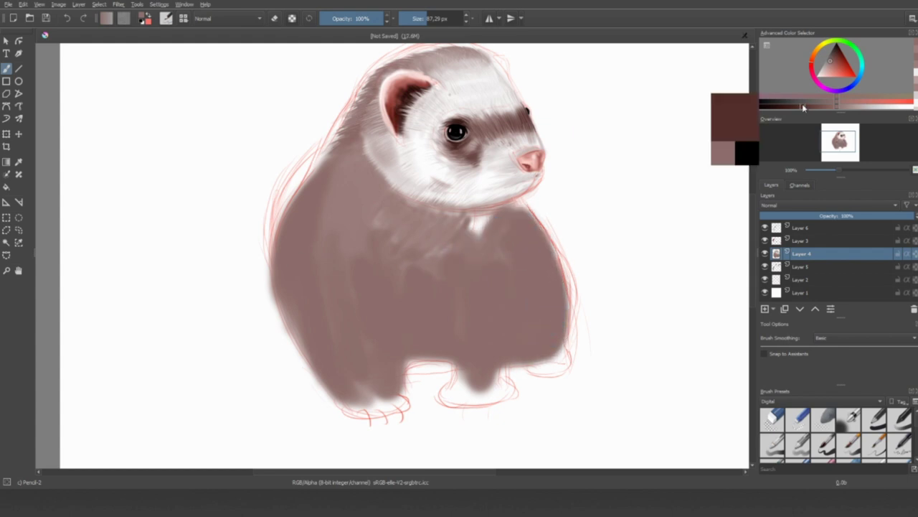
{"action": "mouse_move", "coordinate": [315, 201]}
{"action": "left_mouse_down"}
{"action": "mouse_move", "coordinate": [303, 265]}
{"action": "mouse_move", "coordinate": [359, 395]}
{"action": "mouse_move", "coordinate": [343, 297]}
{"action": "mouse_move", "coordinate": [431, 330]}
{"action": "mouse_move", "coordinate": [488, 303]}
{"action": "mouse_move", "coordinate": [493, 366]}
{"action": "mouse_move", "coordinate": [567, 337]}
{"action": "left_mouse_up"}
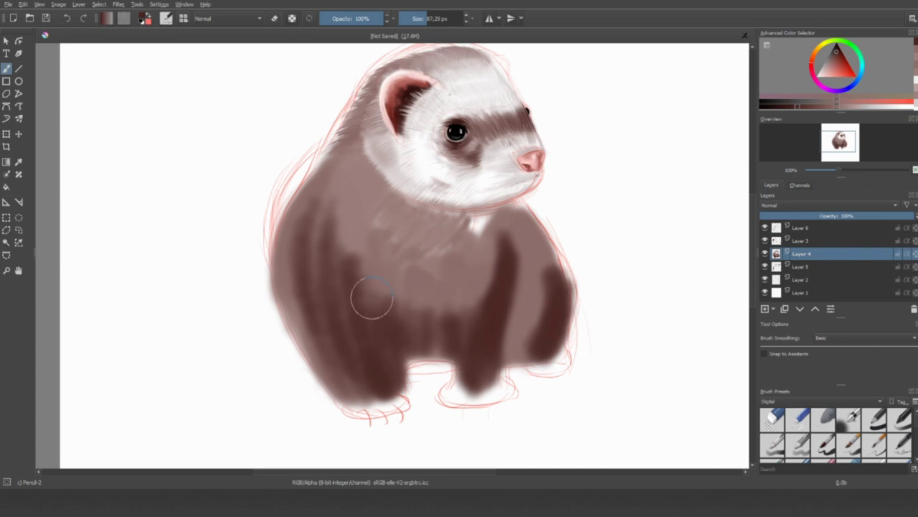
{"action": "mouse_move", "coordinate": [368, 297]}
{"action": "left_mouse_down"}
{"action": "mouse_move", "coordinate": [325, 256]}
{"action": "mouse_move", "coordinate": [326, 195]}
{"action": "left_mouse_up"}
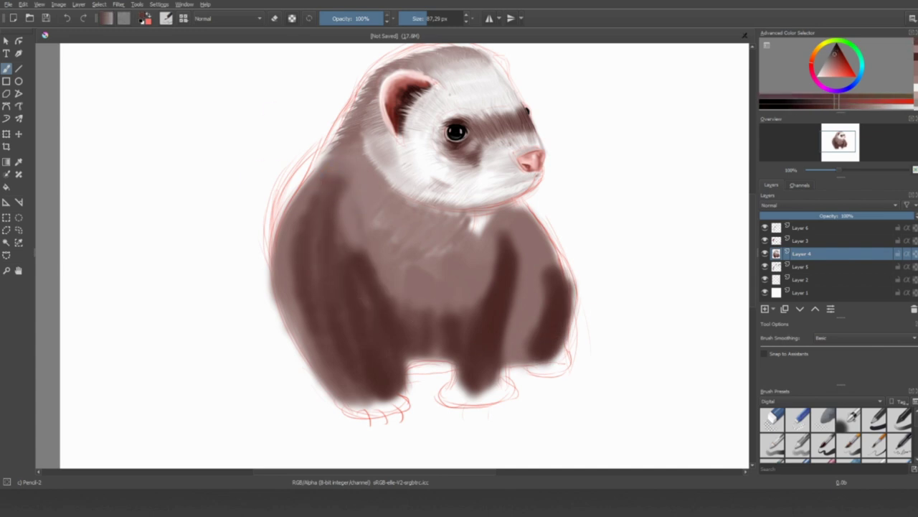
{"action": "left_click", "coordinate": [302, 316], "text": "ctrl"}
{"action": "mouse_move", "coordinate": [315, 230]}
{"action": "left_mouse_down"}
{"action": "mouse_move", "coordinate": [312, 179]}
{"action": "mouse_move", "coordinate": [364, 231]}
{"action": "left_mouse_up"}
Blend the neck and chest with sampled mid-brown tones and hide the sketch on Layer 2.
{"action": "left_click", "coordinate": [364, 231], "text": "ctrl"}
{"action": "left_click_drag", "start_coordinate": [377, 187], "coordinate": [402, 280]}
{"action": "mouse_move", "coordinate": [416, 212]}
{"action": "left_mouse_down"}
{"action": "mouse_move", "coordinate": [467, 282]}
{"action": "mouse_move", "coordinate": [453, 332]}
{"action": "left_mouse_up"}
{"action": "left_click", "coordinate": [765, 279]}
{"action": "key", "text": "e"}
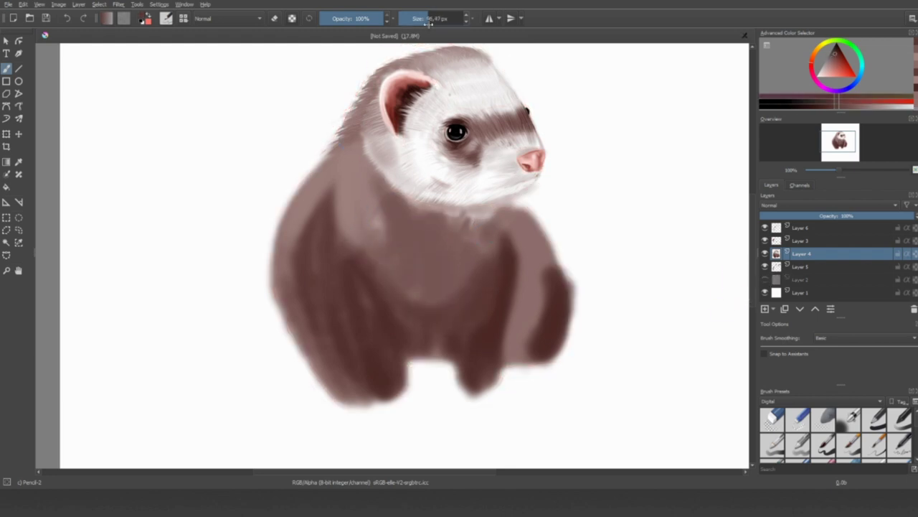
Draw fine light hairs down the side of the neck below the ear at 5 px.
{"action": "left_click", "coordinate": [413, 153], "text": "ctrl"}
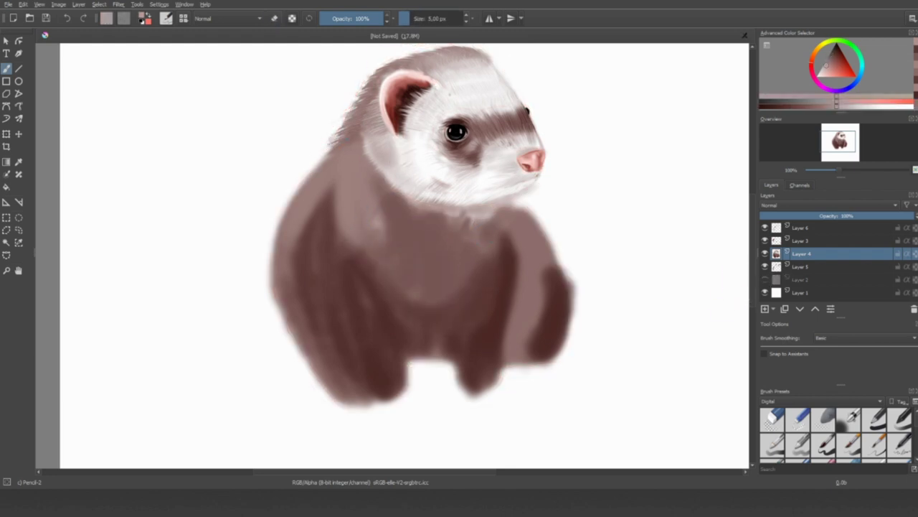
{"action": "key", "text": "e"}
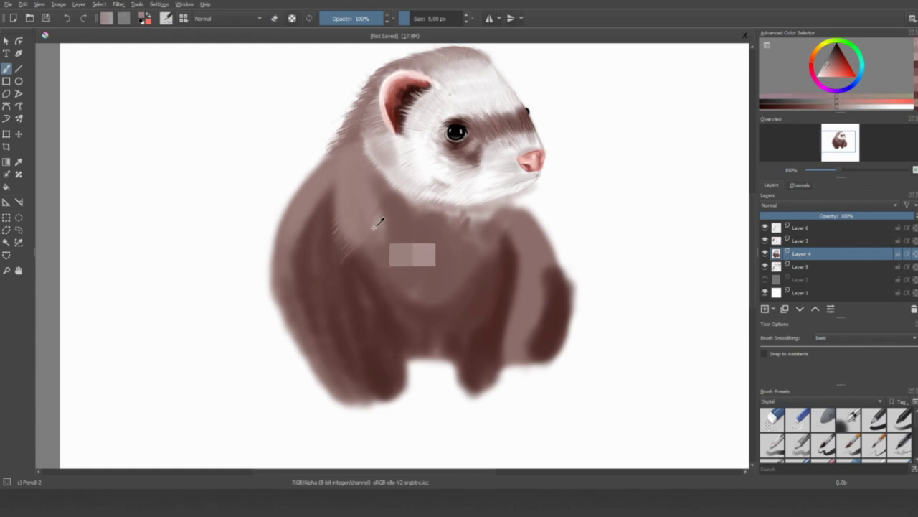
{"action": "left_click", "coordinate": [351, 156], "text": "ctrl"}
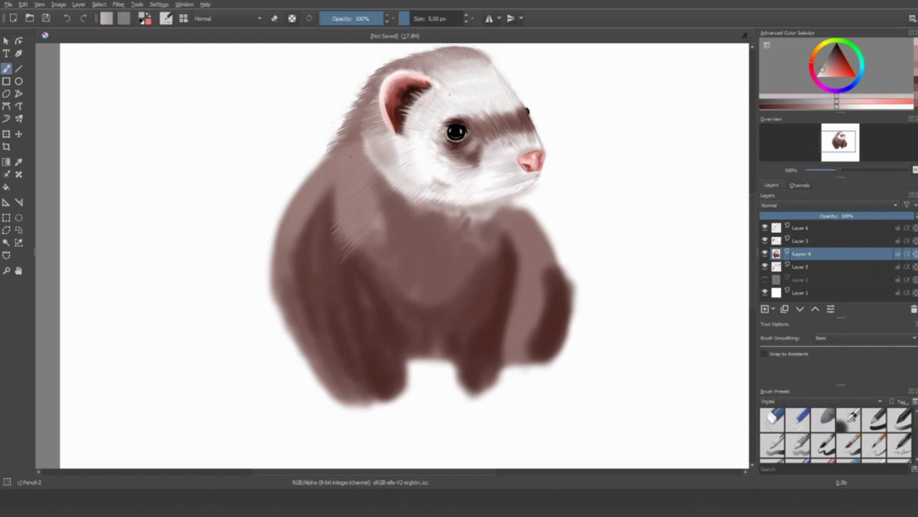
{"action": "left_click_drag", "start_coordinate": [348, 213], "coordinate": [361, 220]}
Texture the lower edge of the chest with fine hairs in sampled mid and dark browns.
{"action": "left_click", "coordinate": [389, 267], "text": "ctrl"}
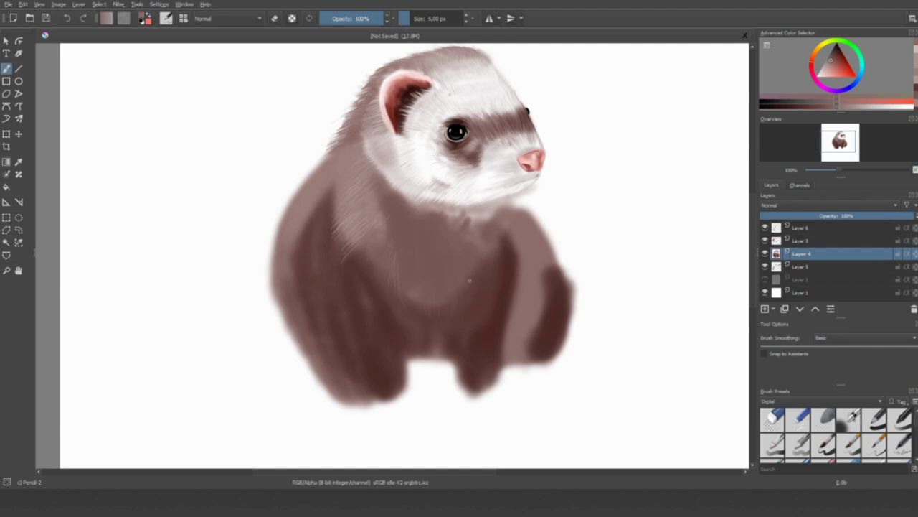
{"action": "left_click", "coordinate": [412, 251], "text": "ctrl"}
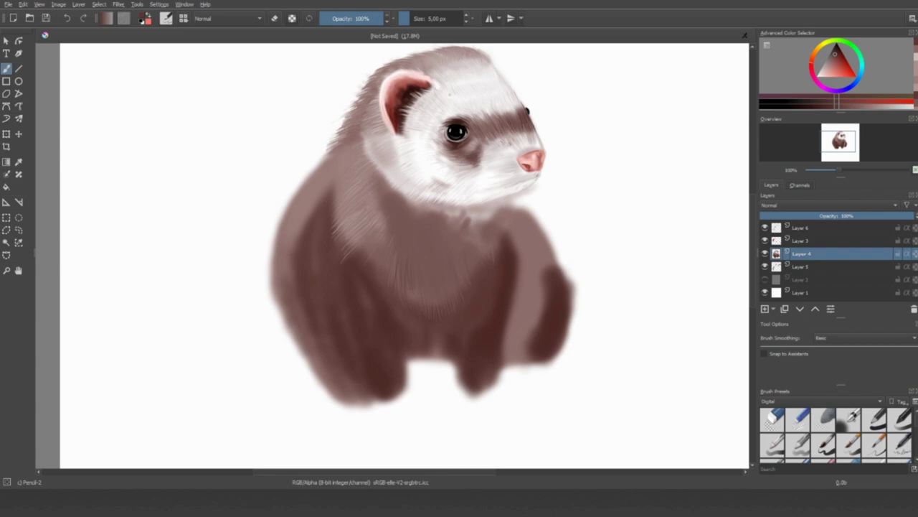
{"action": "left_click", "coordinate": [391, 213], "text": "ctrl"}
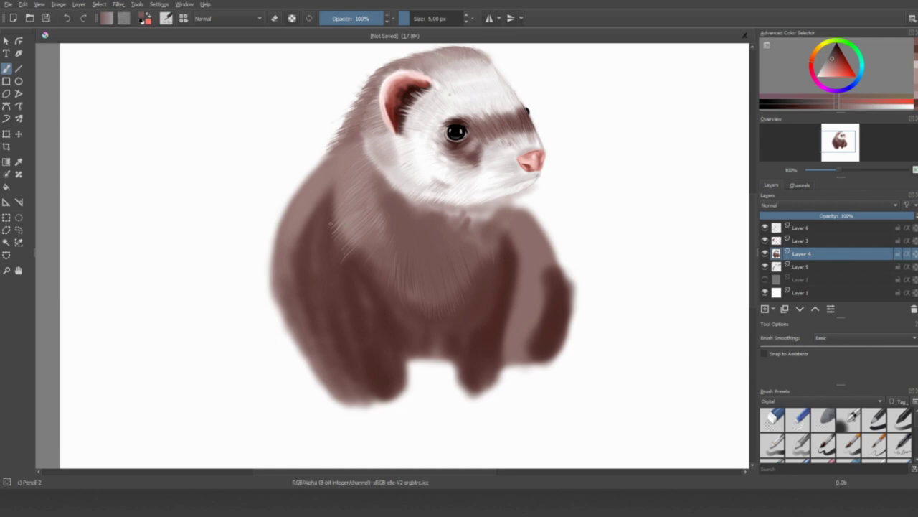
{"action": "left_click", "coordinate": [466, 238], "text": "ctrl"}
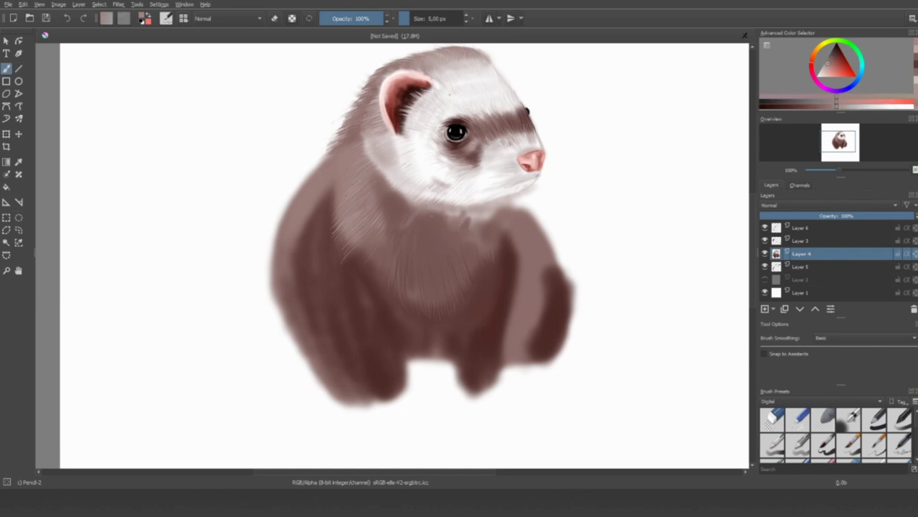
Layer darker and lighter fine hairs over the middle of the chest and toward the far foreleg.
{"action": "left_click", "coordinate": [391, 285], "text": "ctrl"}
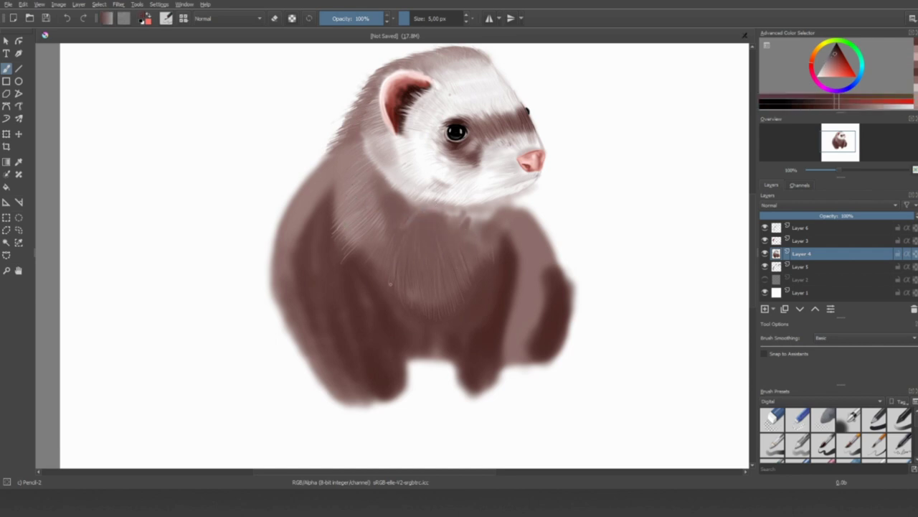
{"action": "left_click_drag", "start_coordinate": [461, 279], "coordinate": [459, 266]}
{"action": "left_click", "coordinate": [464, 240], "text": "ctrl"}
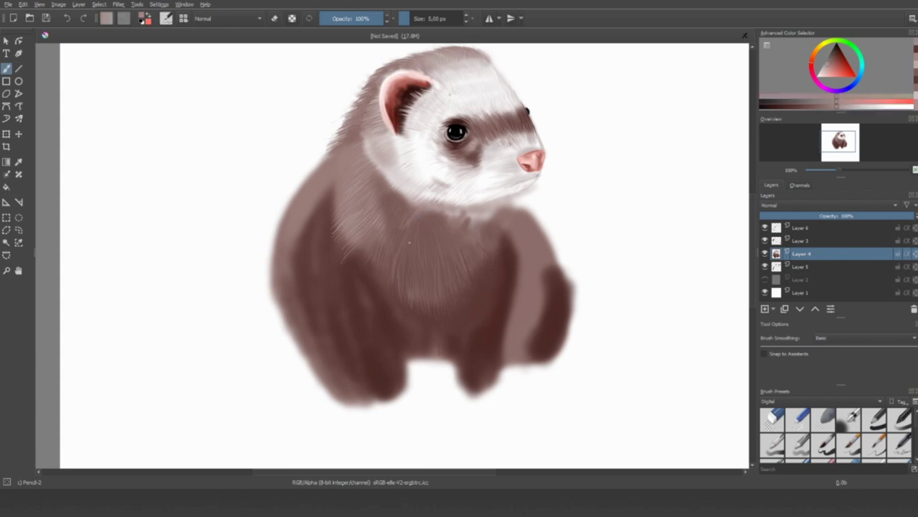
{"action": "left_click", "coordinate": [502, 248], "text": "ctrl"}
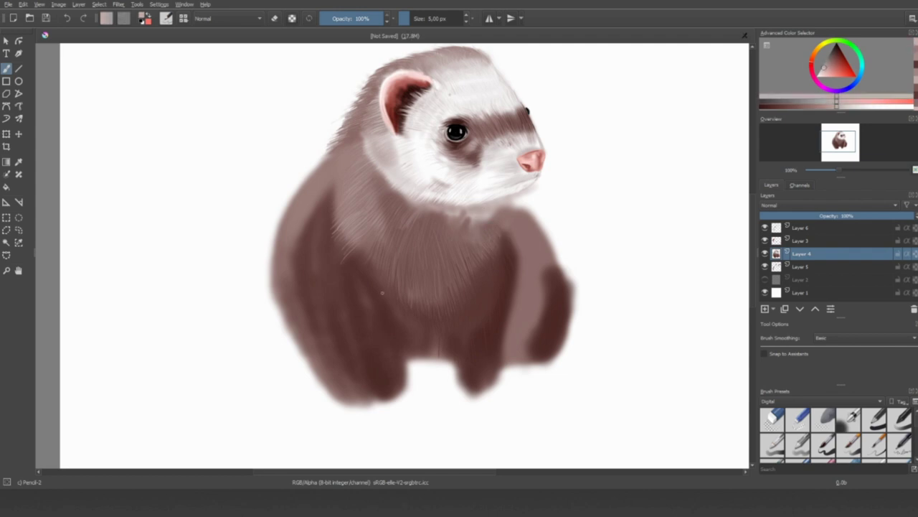
Soften the lower chest and neck fur with broad strokes in sampled browns, using a brush of about 87 px.
{"action": "left_click_drag", "start_coordinate": [378, 272], "coordinate": [418, 287]}
{"action": "left_click", "coordinate": [444, 95], "text": "ctrl"}
{"action": "key", "text": "bracketright"}
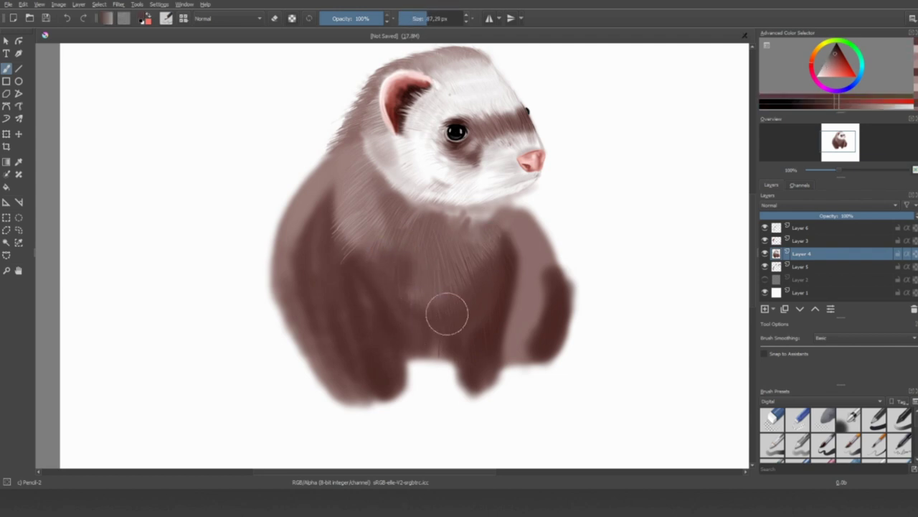
{"action": "left_click", "coordinate": [424, 148], "text": "ctrl"}
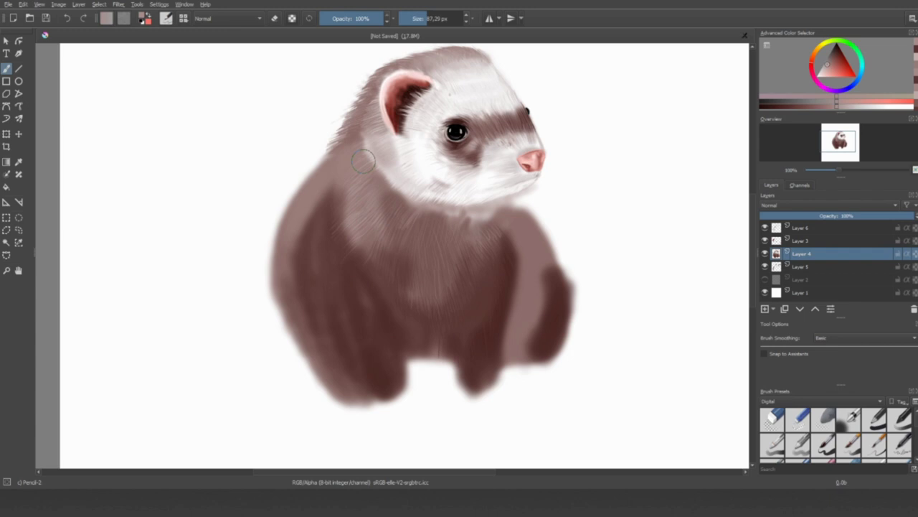
{"action": "left_click", "coordinate": [416, 227], "text": "ctrl"}
Reduce the brush to 5 px and draw fine light hairs across the upper chest below the cheek.
{"action": "left_click_drag", "start_coordinate": [424, 15], "coordinate": [405, 16]}
{"action": "left_click", "coordinate": [463, 230], "text": "ctrl"}
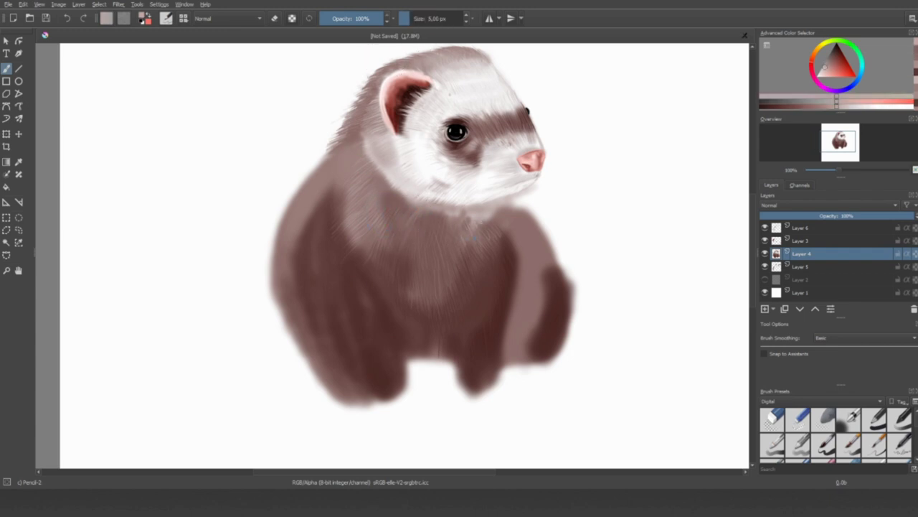
{"action": "mouse_move", "coordinate": [425, 251]}
{"action": "left_mouse_down"}
{"action": "mouse_move", "coordinate": [426, 239]}
{"action": "mouse_move", "coordinate": [443, 241]}
{"action": "left_mouse_up"}
{"action": "left_click_drag", "start_coordinate": [451, 252], "coordinate": [485, 201]}
Add short fine hairs under the chin toward the far shoulder in sampled tones.
{"action": "left_click", "coordinate": [474, 225], "text": "ctrl"}
{"action": "left_click", "coordinate": [495, 229], "text": "ctrl"}
{"action": "left_click_drag", "start_coordinate": [485, 234], "coordinate": [504, 206]}
{"action": "mouse_move", "coordinate": [493, 218]}
{"action": "left_mouse_down"}
{"action": "mouse_move", "coordinate": [515, 198]}
{"action": "mouse_move", "coordinate": [479, 203]}
{"action": "mouse_move", "coordinate": [465, 236]}
{"action": "mouse_move", "coordinate": [506, 197]}
{"action": "mouse_move", "coordinate": [498, 210]}
{"action": "left_mouse_up"}
{"action": "left_click", "coordinate": [495, 208], "text": "ctrl"}
Paint a white fur patch under the chin and blend its edges into the brown chest with light strokes.
{"action": "key", "text": "Page_Down"}
{"action": "key", "text": "Page_Up"}
{"action": "left_click", "coordinate": [474, 215], "text": "ctrl"}
{"action": "key", "text": "ctrl+z"}
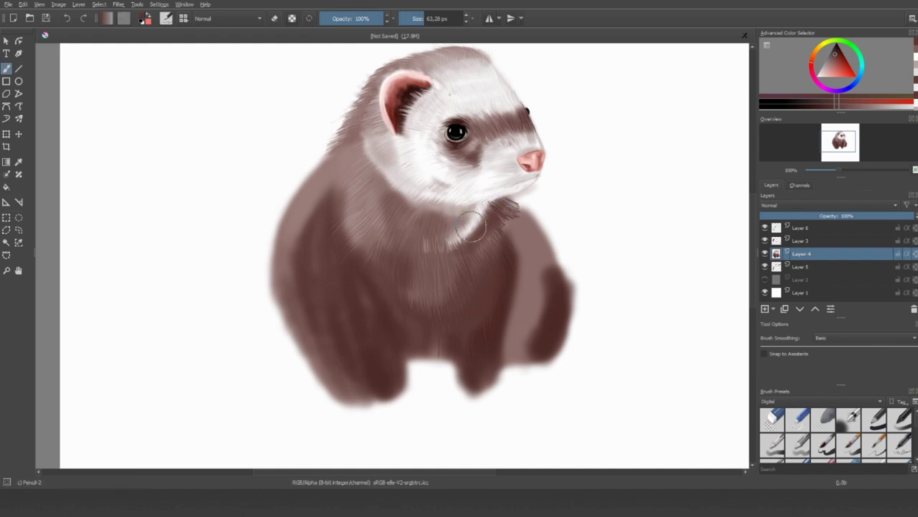
{"action": "key", "text": "x"}
{"action": "key", "text": "/"}
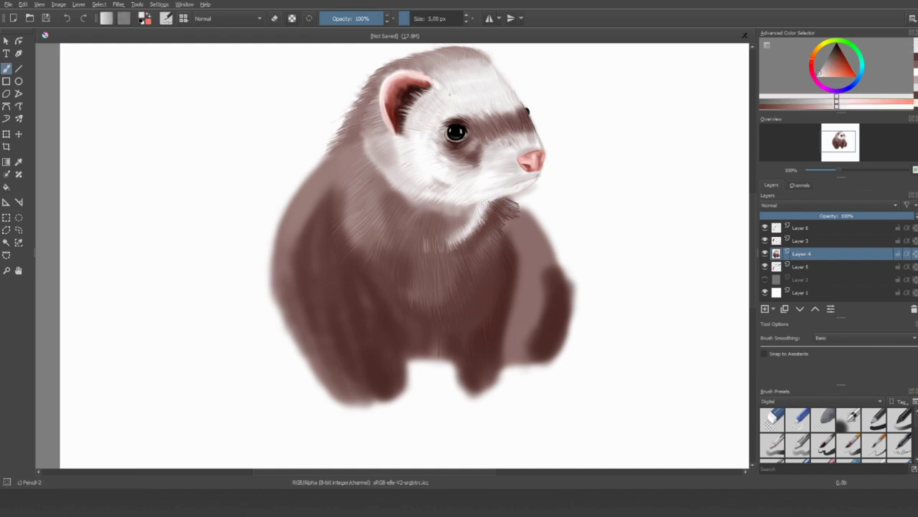
Draw fine dark and mid-brown hairs over the top and inner edge of the far shoulder at 5 px.
{"action": "left_click", "coordinate": [531, 233], "text": "ctrl"}
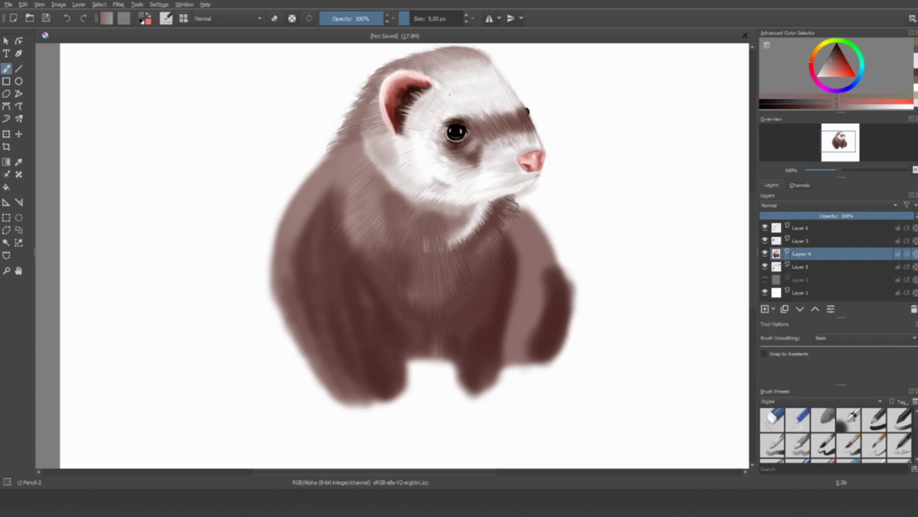
{"action": "left_click_drag", "start_coordinate": [527, 198], "coordinate": [518, 212]}
{"action": "left_click", "coordinate": [539, 275], "text": "ctrl"}
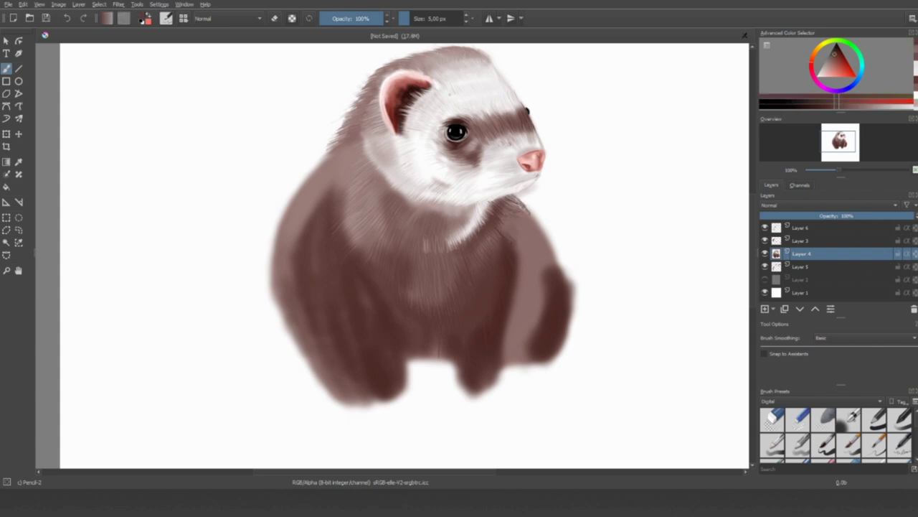
{"action": "key", "text": "l"}
{"action": "key", "text": "k"}
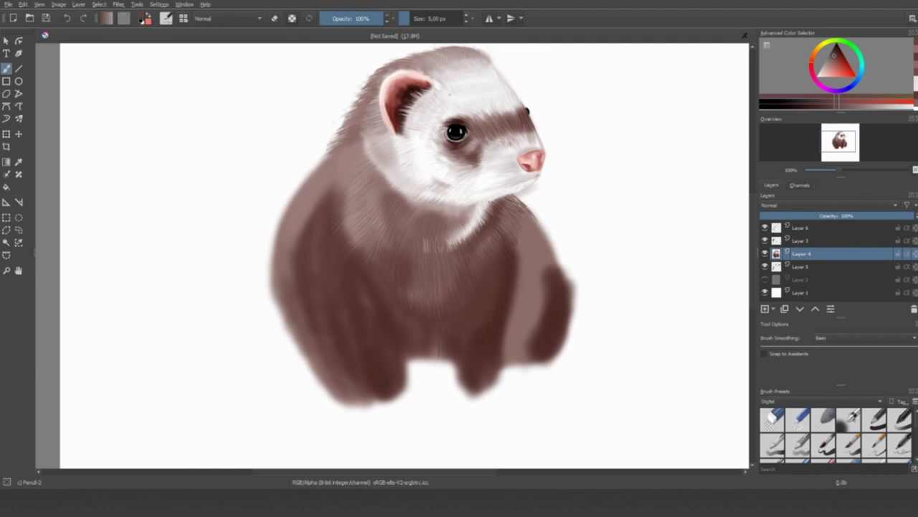
{"action": "key", "text": "k"}
{"action": "left_click", "coordinate": [548, 265], "text": "ctrl"}
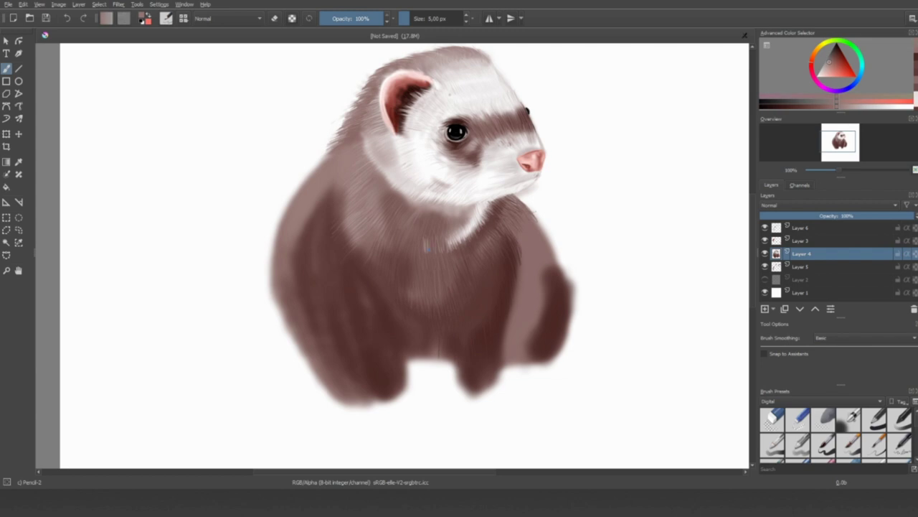
Blend the light spot at the centre of the chest into the surrounding fur with fine brown hairs.
{"action": "left_click", "coordinate": [461, 242], "text": "ctrl"}
{"action": "key", "text": "k"}
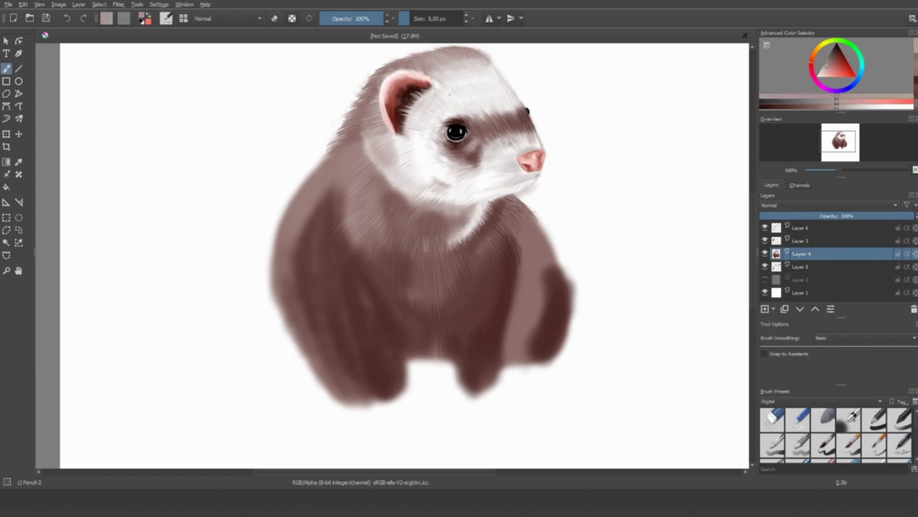
{"action": "key", "text": "k"}
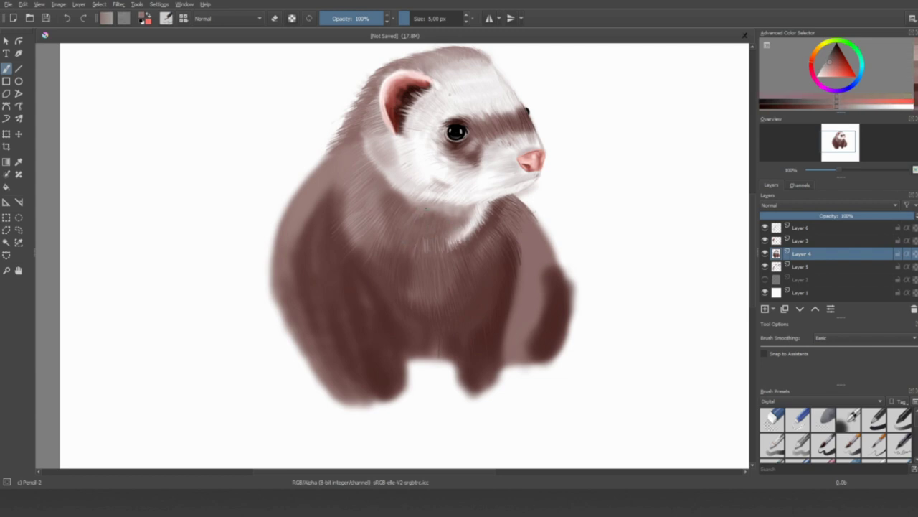
Add fine hairs between the neck and near shoulder, alternating lighter and darker browns.
{"action": "key", "text": "l"}
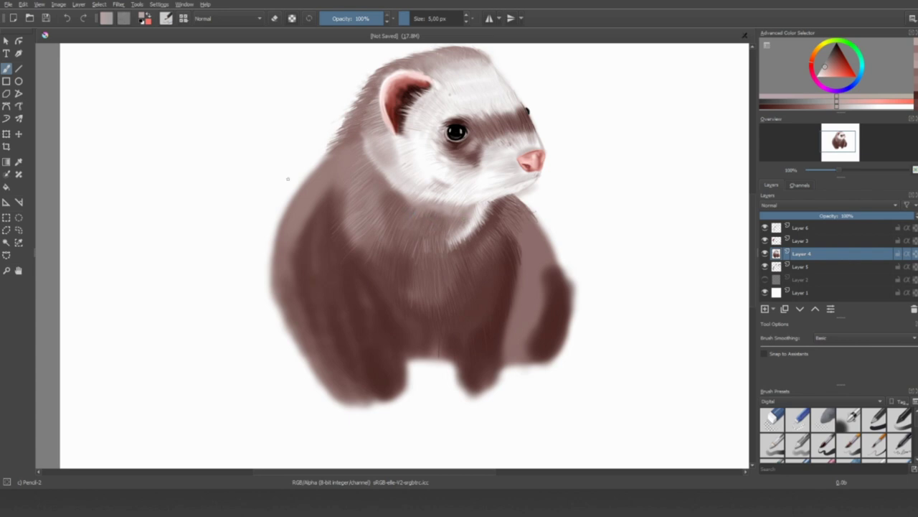
{"action": "key", "text": "l"}
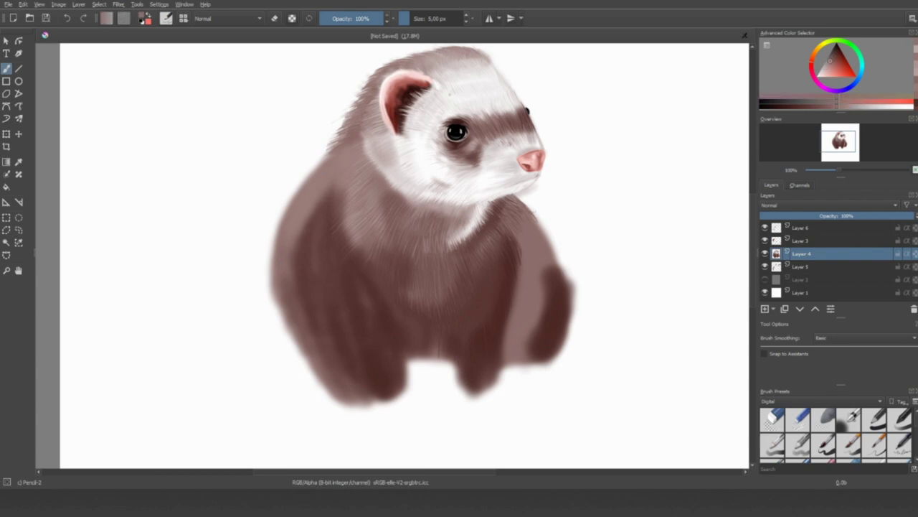
{"action": "key", "text": "l"}
{"action": "key", "text": "l"}
{"action": "key", "text": "l"}
{"action": "key", "text": "k"}
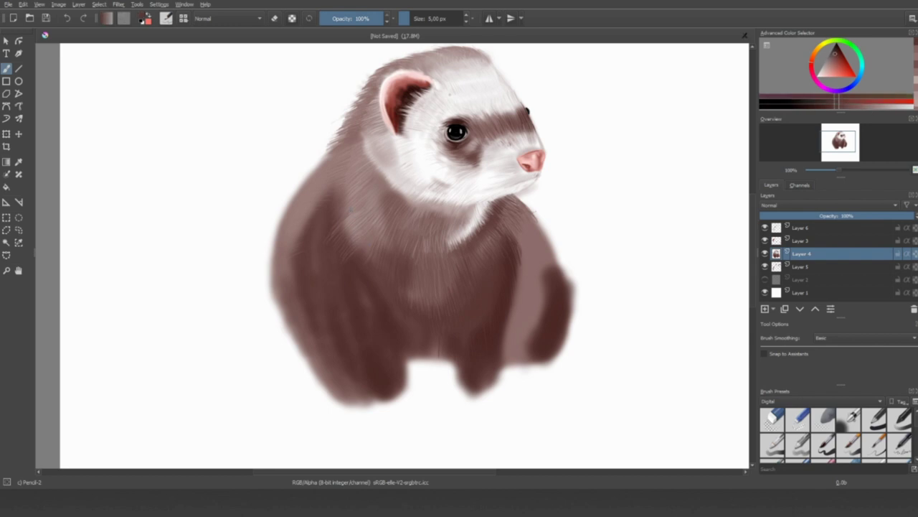
{"action": "key", "text": "l"}
Texture the near shoulder and the chest beside the far foreleg with fine darker hairs at 5 px.
{"action": "scroll", "coordinate": [507, 153], "scroll_direction": "down", "scroll_amount": 3}
{"action": "scroll", "coordinate": [515, 254], "scroll_direction": "up", "scroll_amount": 3}
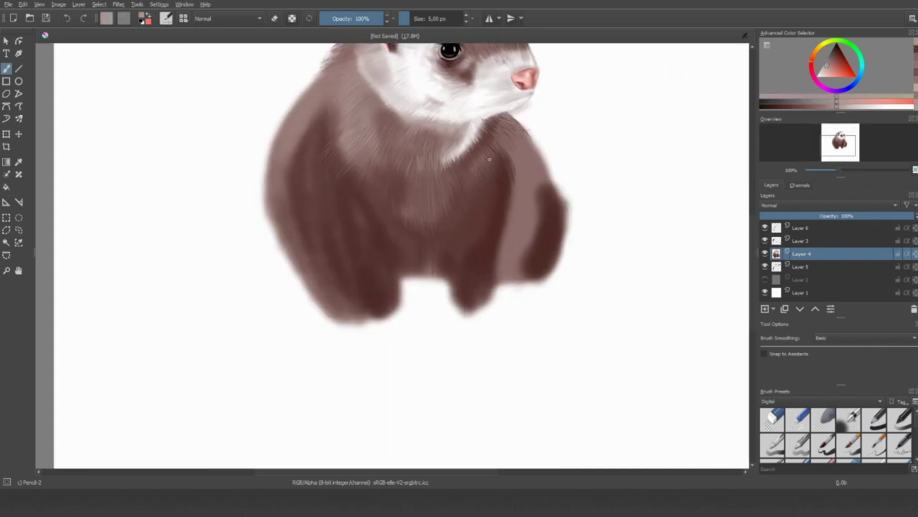
{"action": "key", "text": "k"}
{"action": "key", "text": "k"}
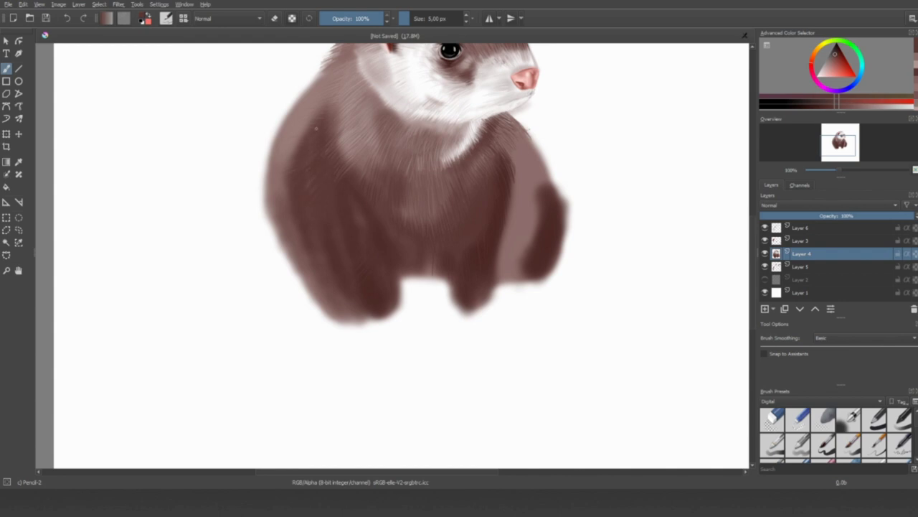
{"action": "key", "text": "l"}
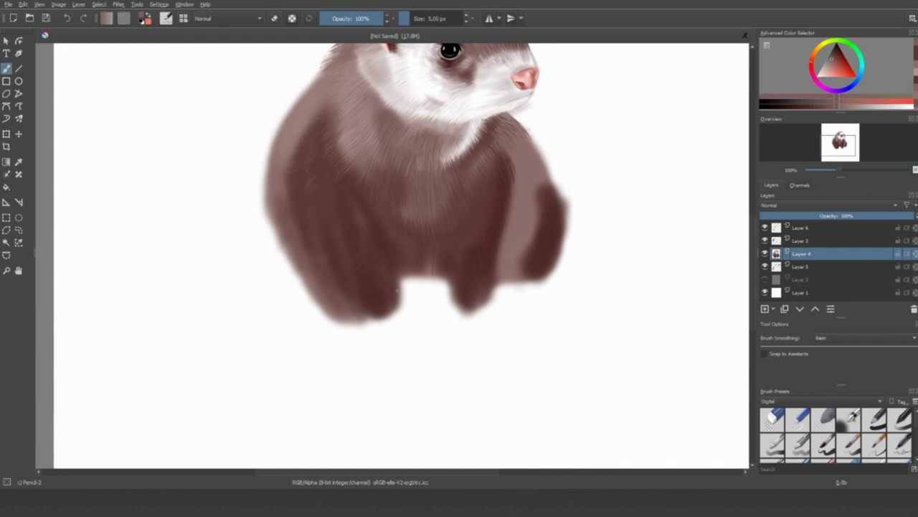
Draw short fine brown hairs along the belly's lower edge between the forelegs at 5 px.
{"action": "key", "text": "l"}
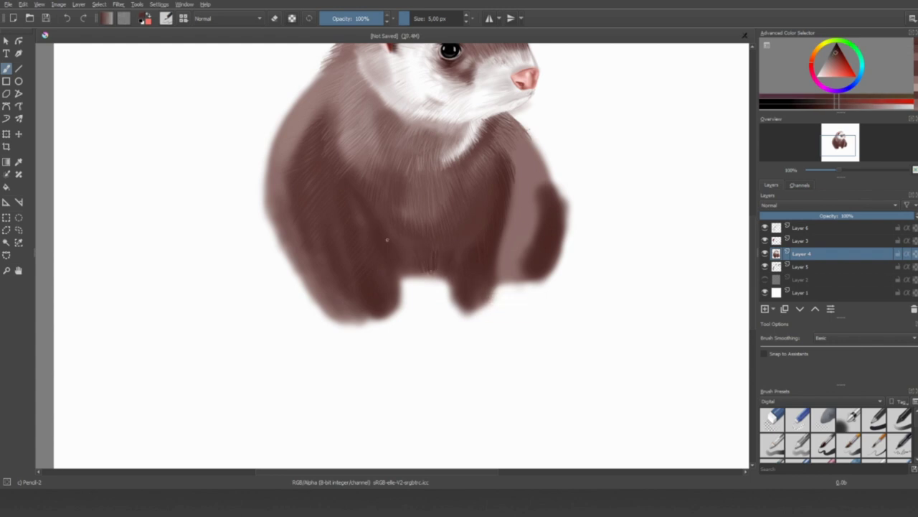
{"action": "mouse_move", "coordinate": [408, 278]}
{"action": "left_mouse_down"}
{"action": "mouse_move", "coordinate": [416, 261]}
{"action": "mouse_move", "coordinate": [424, 269]}
{"action": "left_mouse_up"}
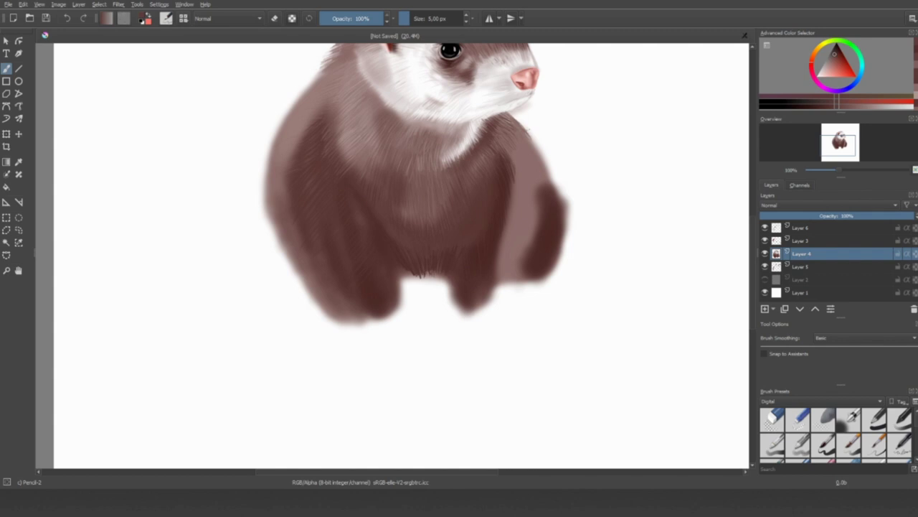
{"action": "key", "text": "minus"}
{"action": "key", "text": "minus"}
{"action": "key", "text": "equal"}
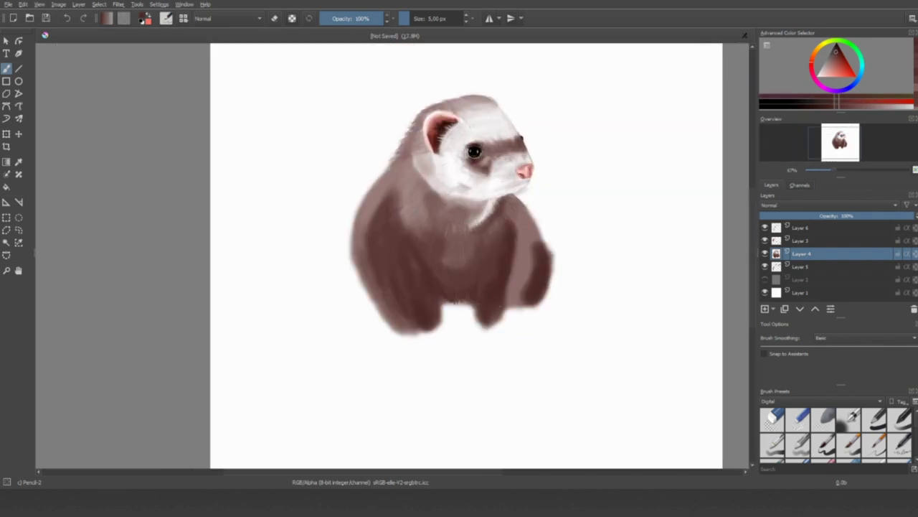
Blend the lower chest with a brown sampled from it, using a brush of about 79 px.
{"action": "left_click", "coordinate": [514, 271], "text": "ctrl"}
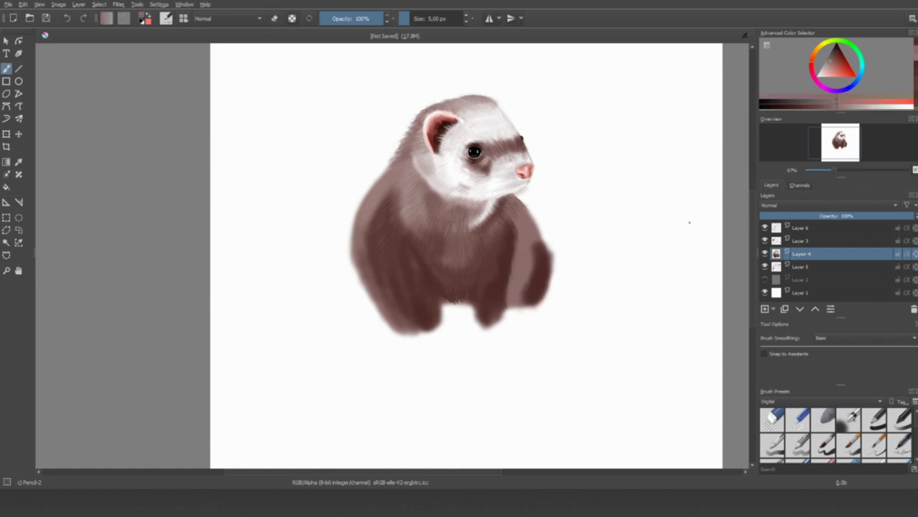
{"action": "left_click_drag", "start_coordinate": [554, 208], "coordinate": [574, 207], "text": "shift"}
{"action": "left_click", "coordinate": [463, 292], "text": "ctrl"}
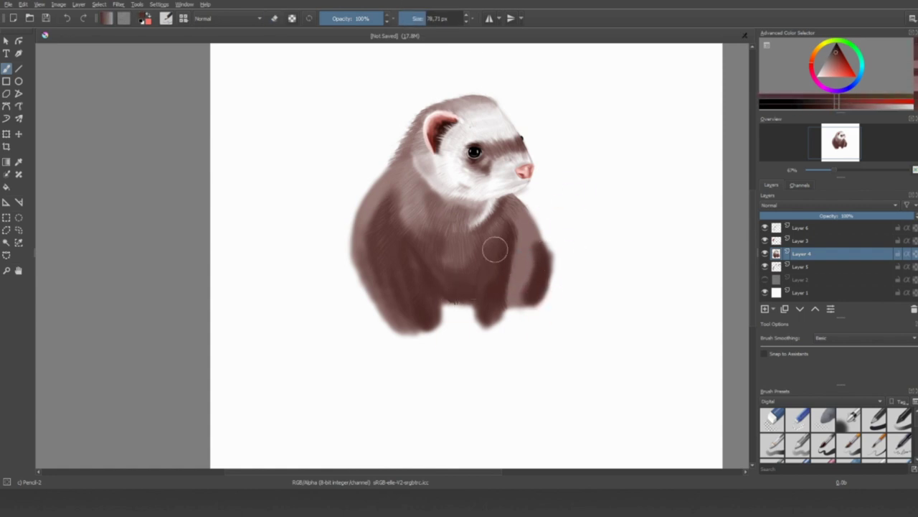
{"action": "left_click_drag", "start_coordinate": [495, 248], "coordinate": [450, 299], "text": "shift"}
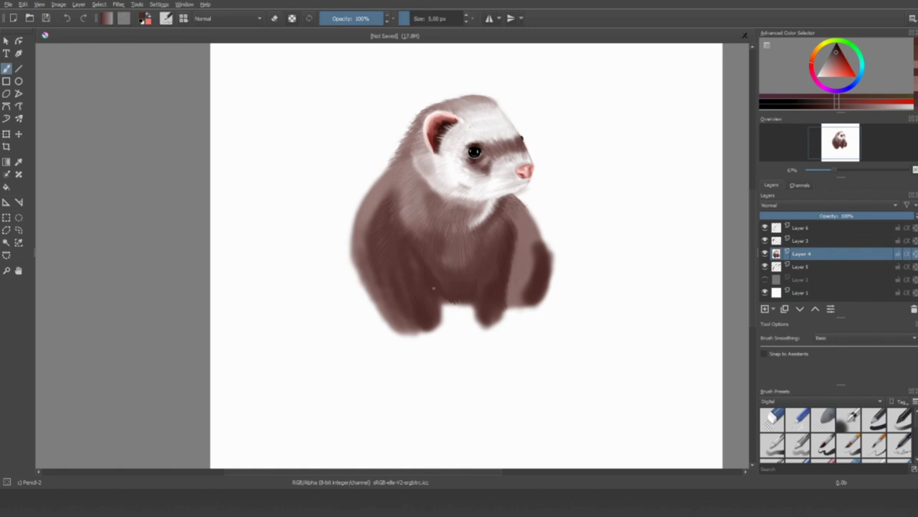
Texture the lower chest and inner sides of the forelegs with fine lighter and darker brown hairs at 5 px.
{"action": "left_click", "coordinate": [435, 284], "text": "ctrl"}
{"action": "key", "text": "k"}
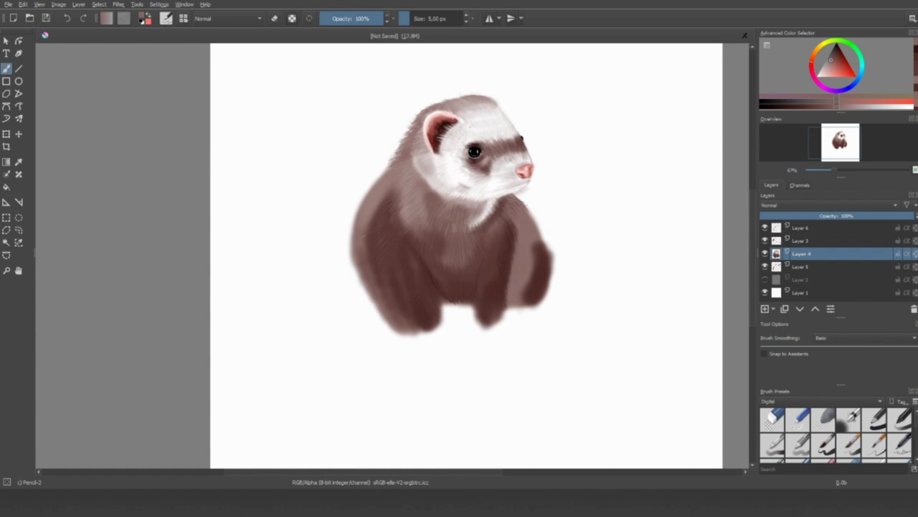
{"action": "key", "text": "k"}
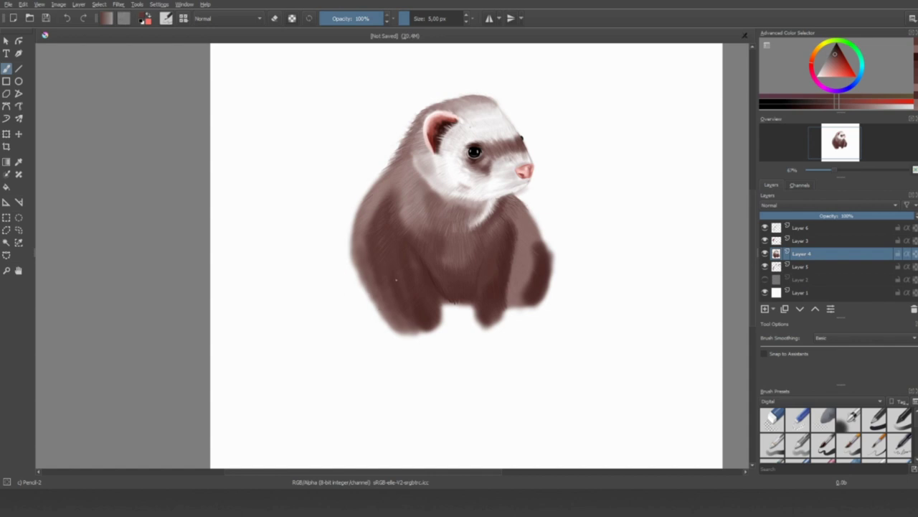
{"action": "key", "text": "l"}
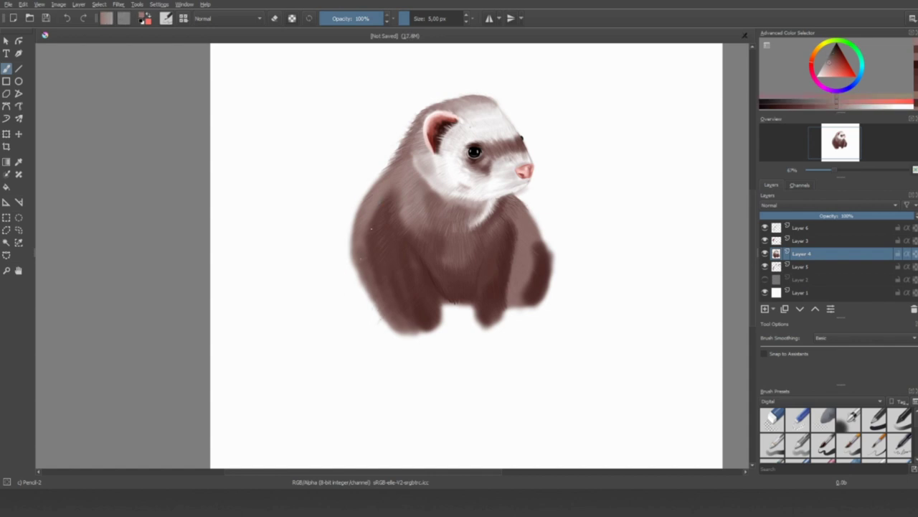
Draw fine hairs along the outer edge of the near shoulder and foreleg, alternating lighter and darker browns.
{"action": "key", "text": "k"}
{"action": "key", "text": "l"}
{"action": "key", "text": "k"}
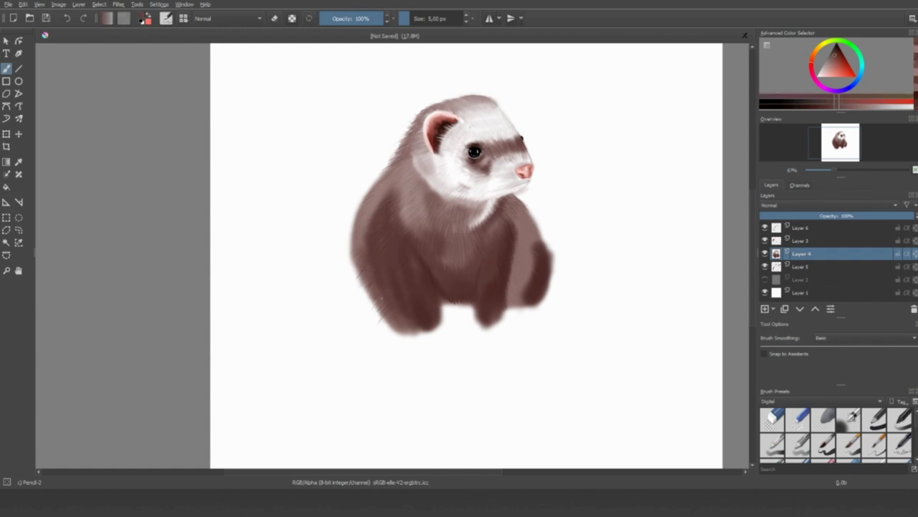
{"action": "key", "text": "k"}
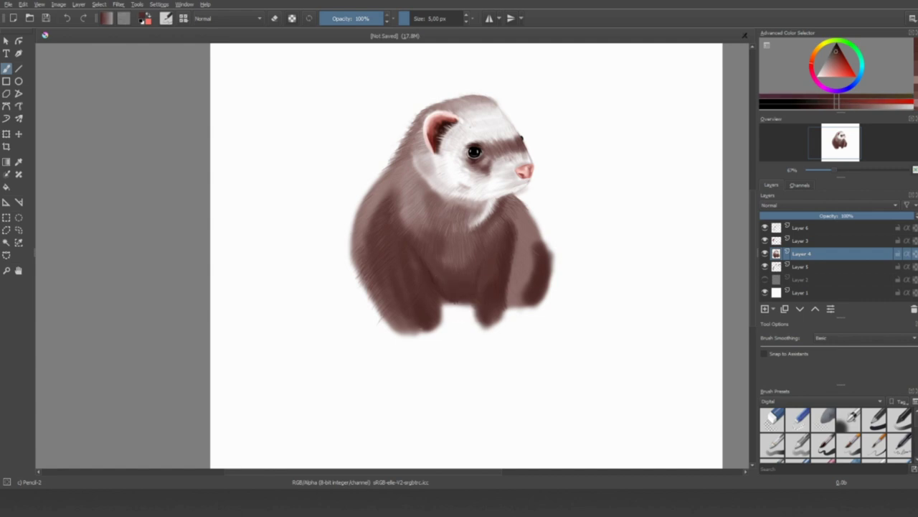
Shade the inner side of the near foreleg with darker brown at about 101 px and add fine hairs over it at 5 px.
{"action": "left_click_drag", "start_coordinate": [425, 287], "coordinate": [402, 287]}
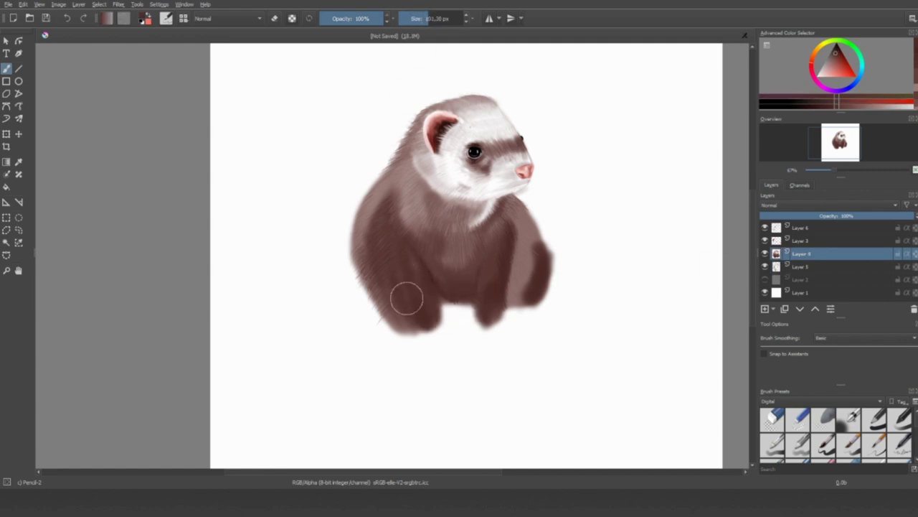
{"action": "left_click", "coordinate": [427, 258], "text": "ctrl"}
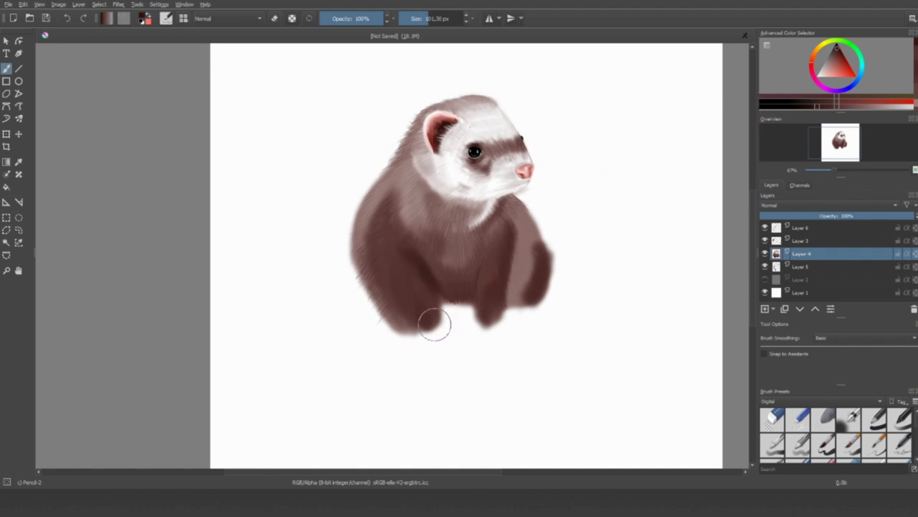
{"action": "key", "text": "/"}
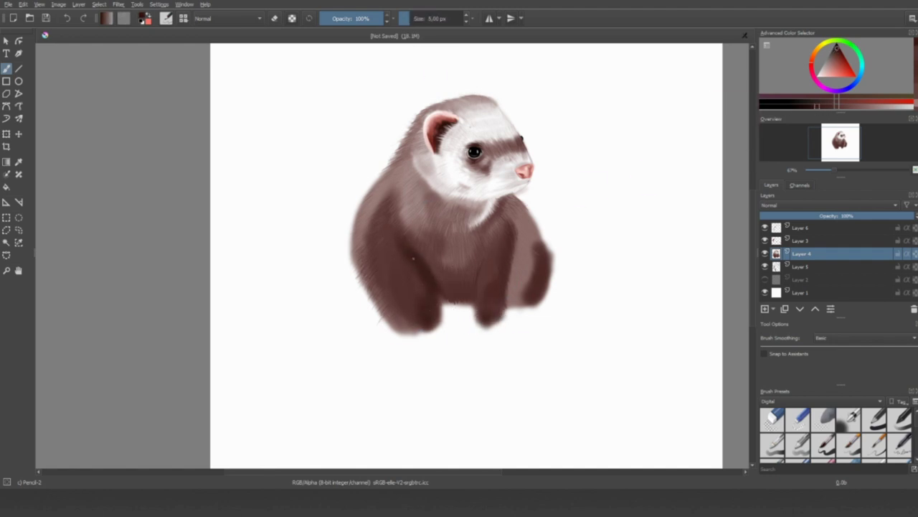
{"action": "left_click", "coordinate": [420, 294], "text": "ctrl"}
{"action": "left_click", "coordinate": [410, 262], "text": "ctrl"}
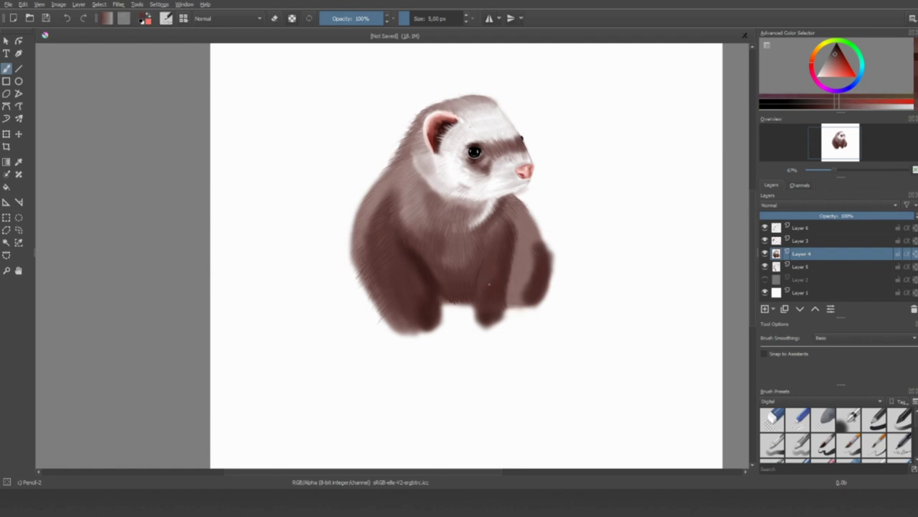
Draw fine dark hairs around the lower inner edge of the far foreleg with sampled browns at 5 px.
{"action": "left_click", "coordinate": [460, 303], "text": "ctrl"}
{"action": "left_click", "coordinate": [475, 310], "text": "ctrl"}
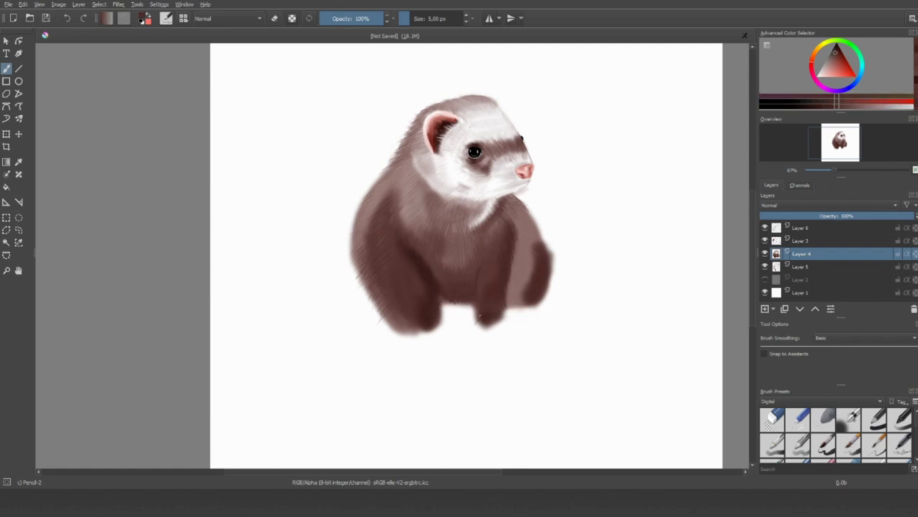
{"action": "left_click", "coordinate": [475, 310], "text": "ctrl"}
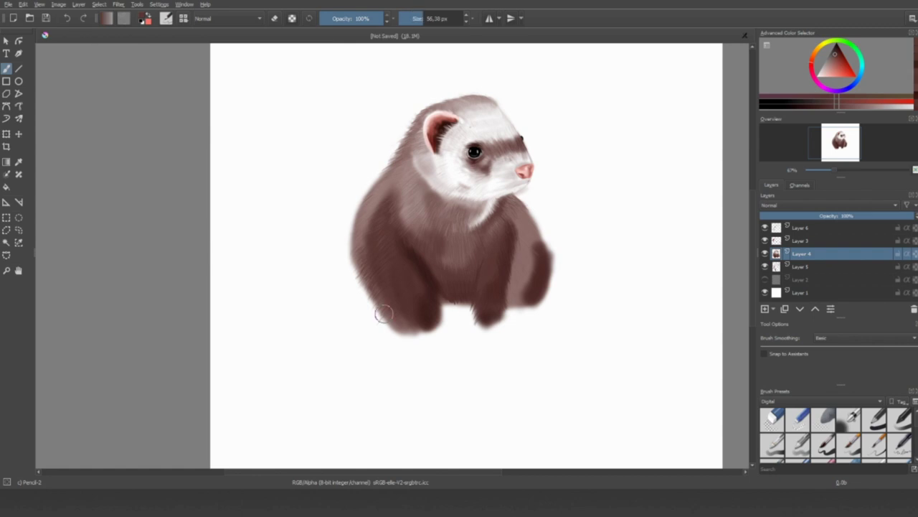
Erase the blurry outer edge of the near foreleg at about 56 px and show the sketch on Layer 2.
{"action": "key", "text": "e"}
{"action": "mouse_move", "coordinate": [379, 318]}
{"action": "left_mouse_down"}
{"action": "mouse_move", "coordinate": [404, 335]}
{"action": "mouse_move", "coordinate": [359, 237]}
{"action": "left_mouse_up"}
{"action": "type", "text": "5"}
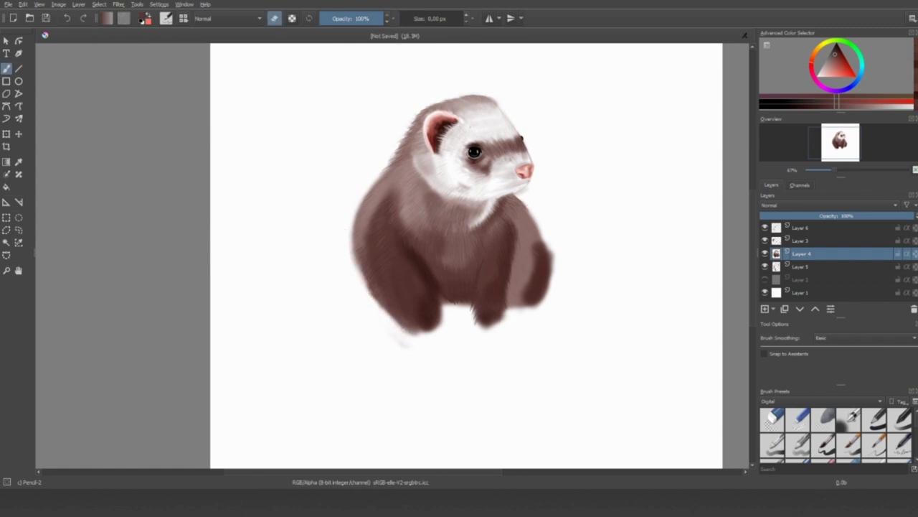
{"action": "key", "text": "Return"}
{"action": "left_click", "coordinate": [765, 279]}
{"action": "key", "text": "e"}
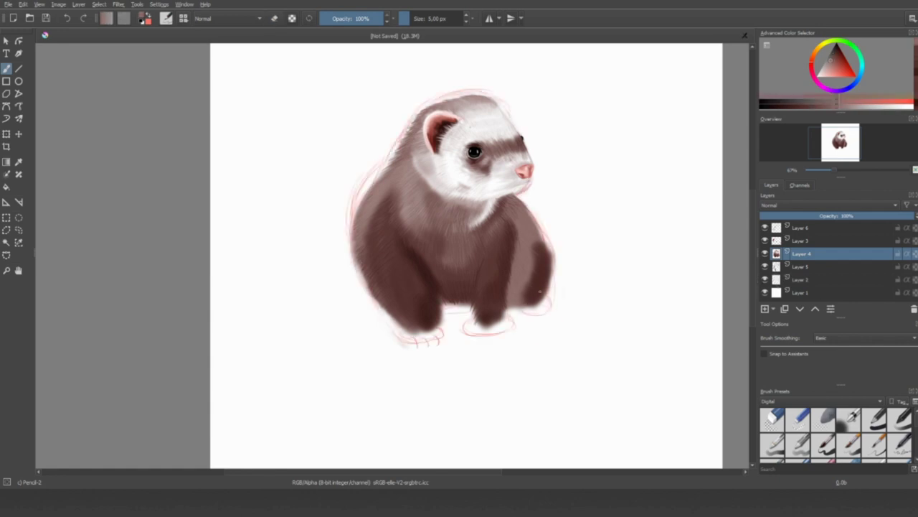
Cover the border between light flank and dark hind leg with fine hairs at 5 px and trim the leg's outline with the eraser at about 21 px.
{"action": "left_click_drag", "start_coordinate": [530, 294], "coordinate": [538, 263]}
{"action": "left_click", "coordinate": [535, 305], "text": "ctrl"}
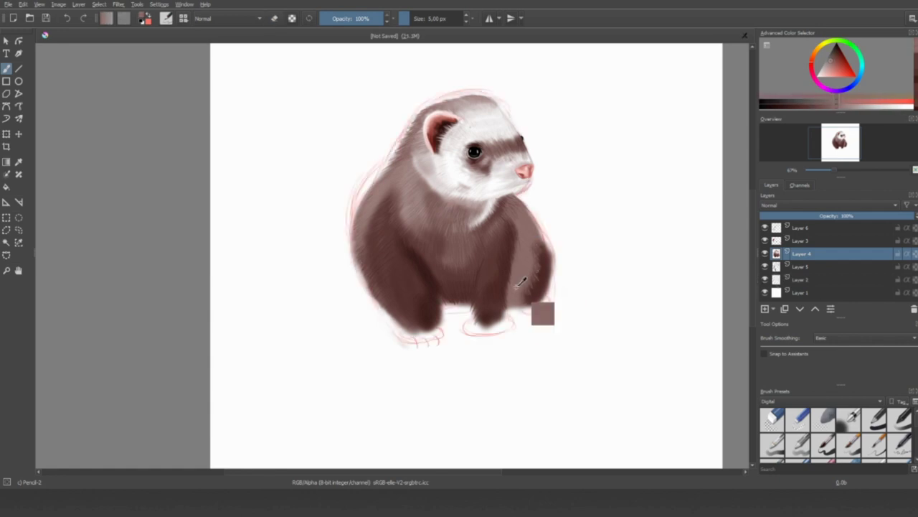
{"action": "left_click", "coordinate": [540, 292], "text": "ctrl"}
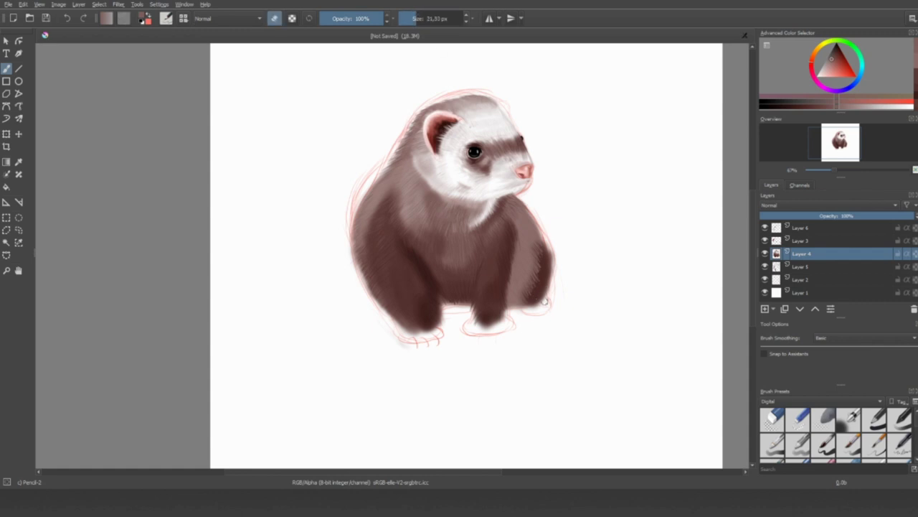
{"action": "mouse_move", "coordinate": [416, 18]}
{"action": "left_mouse_down"}
{"action": "mouse_move", "coordinate": [456, 22]}
{"action": "mouse_move", "coordinate": [407, 20]}
{"action": "left_mouse_up"}
{"action": "left_click", "coordinate": [544, 238], "text": "ctrl"}
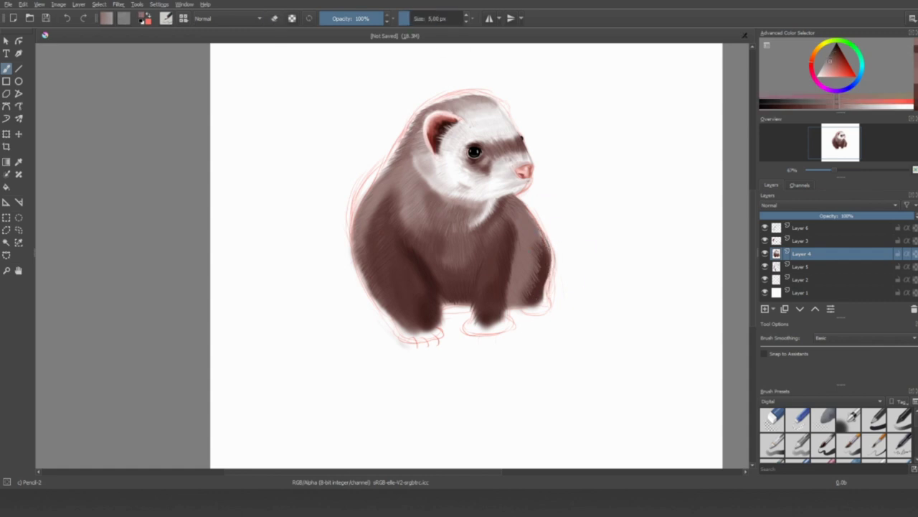
{"action": "left_click", "coordinate": [544, 238], "text": "ctrl"}
Block in both front paws in dark brown over the sketched outlines, using a brush of about 27 px.
{"action": "scroll", "coordinate": [333, 347], "scroll_direction": "up", "scroll_amount": 2}
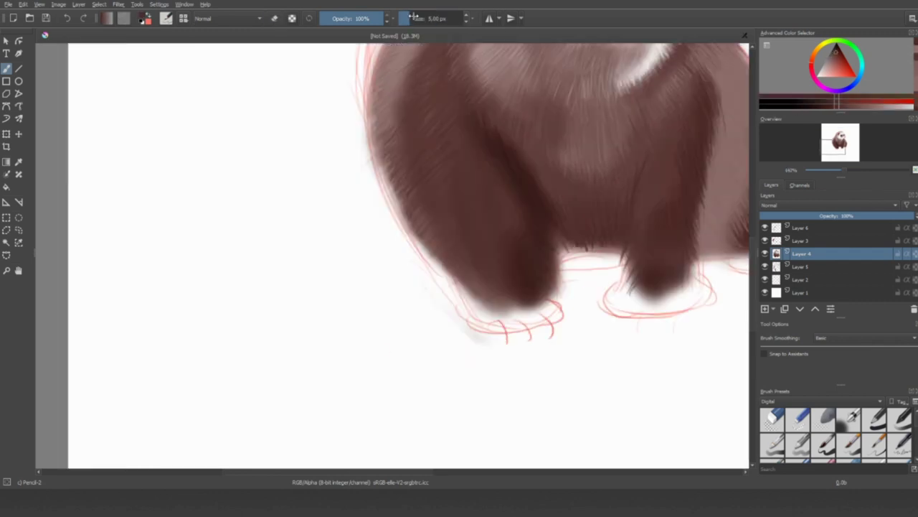
{"action": "left_click_drag", "start_coordinate": [413, 18], "coordinate": [459, 19]}
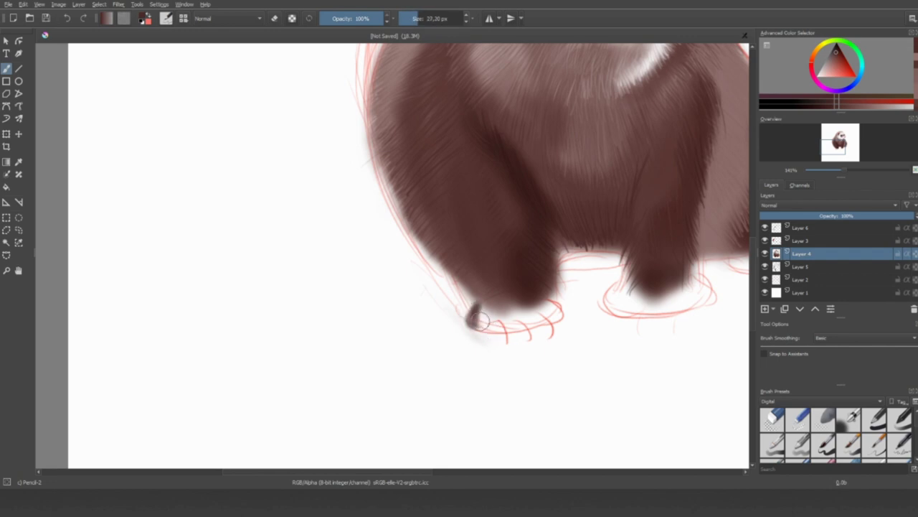
{"action": "mouse_move", "coordinate": [471, 316]}
{"action": "left_mouse_down"}
{"action": "mouse_move", "coordinate": [512, 323]}
{"action": "mouse_move", "coordinate": [564, 307]}
{"action": "left_mouse_up"}
{"action": "mouse_move", "coordinate": [620, 296]}
{"action": "left_mouse_down"}
{"action": "mouse_move", "coordinate": [656, 309]}
{"action": "mouse_move", "coordinate": [696, 305]}
{"action": "mouse_move", "coordinate": [680, 278]}
{"action": "mouse_move", "coordinate": [636, 289]}
{"action": "mouse_move", "coordinate": [648, 266]}
{"action": "left_mouse_up"}
Paint light greyish toes along the lower front of the near paw at 5 px.
{"action": "left_click", "coordinate": [825, 64]}
{"action": "left_click_drag", "start_coordinate": [438, 18], "coordinate": [407, 18]}
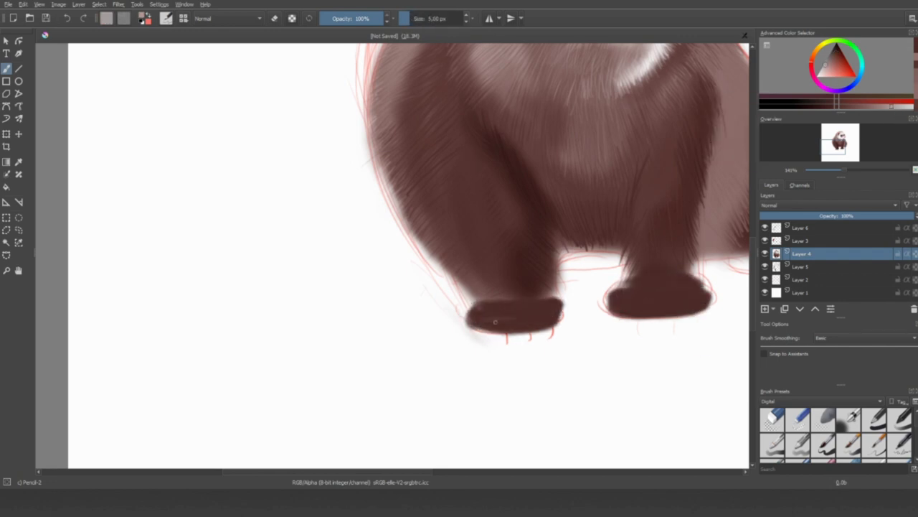
{"action": "mouse_move", "coordinate": [494, 320]}
{"action": "left_mouse_down"}
{"action": "mouse_move", "coordinate": [506, 333]}
{"action": "mouse_move", "coordinate": [541, 321]}
{"action": "mouse_move", "coordinate": [520, 320]}
{"action": "mouse_move", "coordinate": [522, 335]}
{"action": "mouse_move", "coordinate": [529, 324]}
{"action": "mouse_move", "coordinate": [491, 328]}
{"action": "mouse_move", "coordinate": [556, 325]}
{"action": "mouse_move", "coordinate": [532, 329]}
{"action": "left_mouse_up"}
Clean up the near paw's lower and outer contour with the eraser and complete its toes.
{"action": "key", "text": "e"}
{"action": "left_click_drag", "start_coordinate": [527, 331], "coordinate": [550, 325]}
{"action": "key", "text": "e"}
{"action": "key", "text": "e"}
{"action": "left_click_drag", "start_coordinate": [474, 334], "coordinate": [474, 294]}
{"action": "key", "text": "e"}
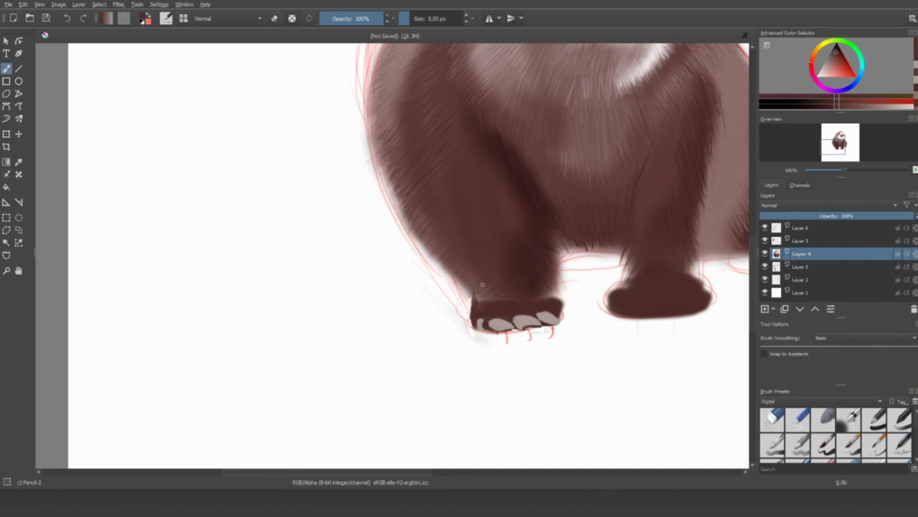
Draw fine dark brown hairs down the inner edge of the near foreleg and just above its paw.
{"action": "left_click", "coordinate": [572, 307], "text": "ctrl"}
{"action": "left_click_drag", "start_coordinate": [549, 302], "coordinate": [557, 233]}
{"action": "left_click", "coordinate": [523, 273], "text": "ctrl"}
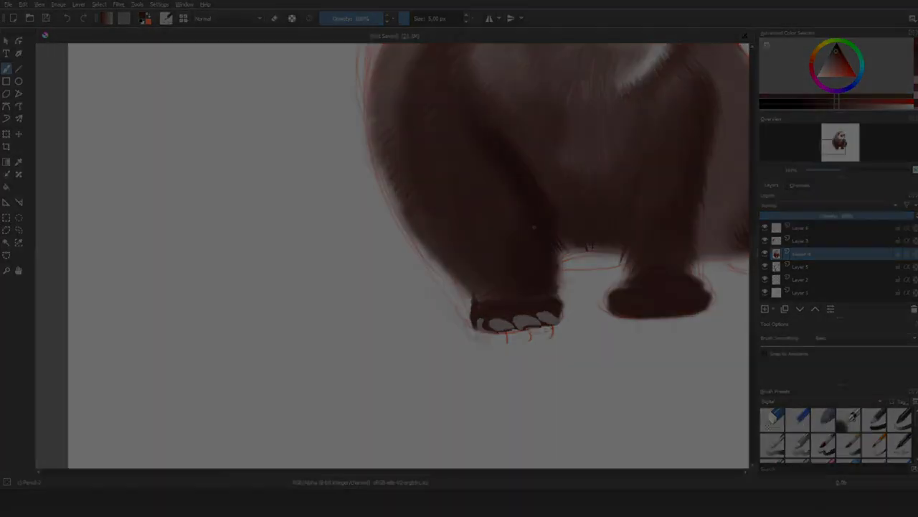
{"action": "left_click_drag", "start_coordinate": [555, 275], "coordinate": [560, 230]}
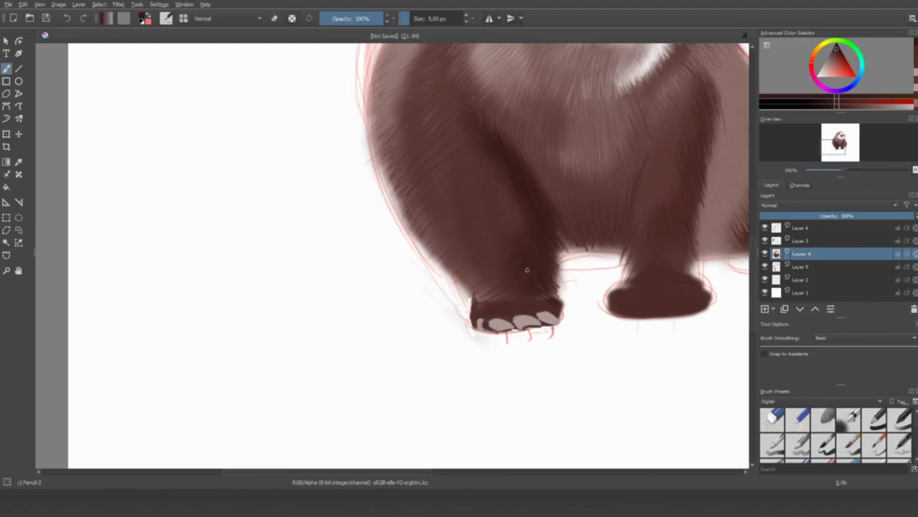
{"action": "left_click", "coordinate": [542, 260], "text": "ctrl"}
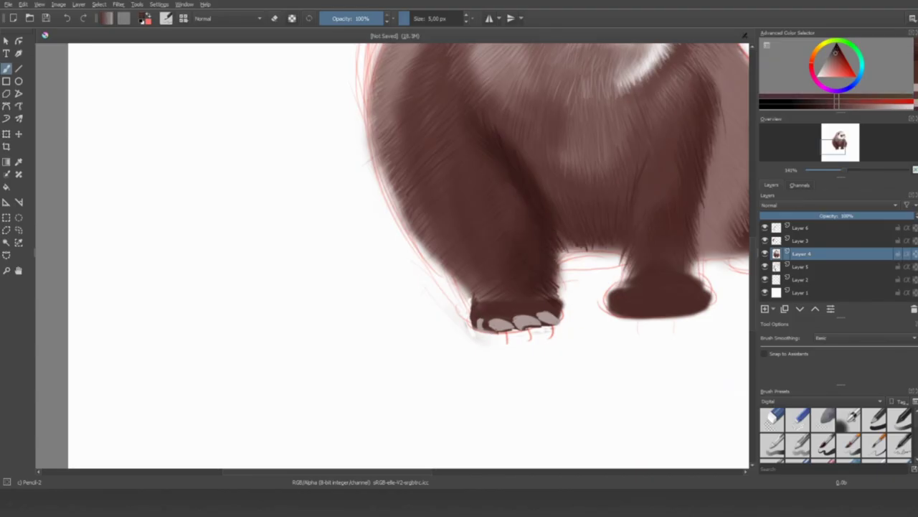
Darken the lower near foreleg at 50 px and merge it into the paw with dark brown strokes at 5 px.
{"action": "left_click_drag", "start_coordinate": [494, 289], "coordinate": [486, 307]}
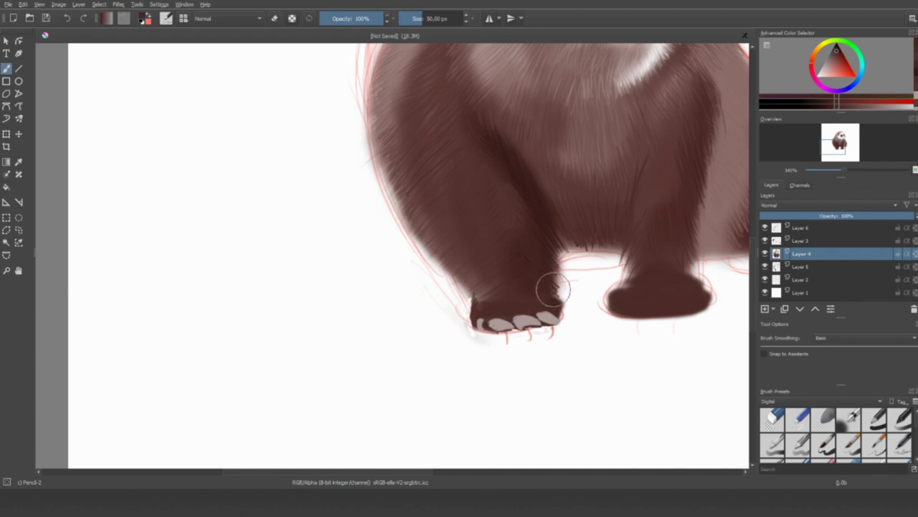
{"action": "left_click", "coordinate": [413, 15]}
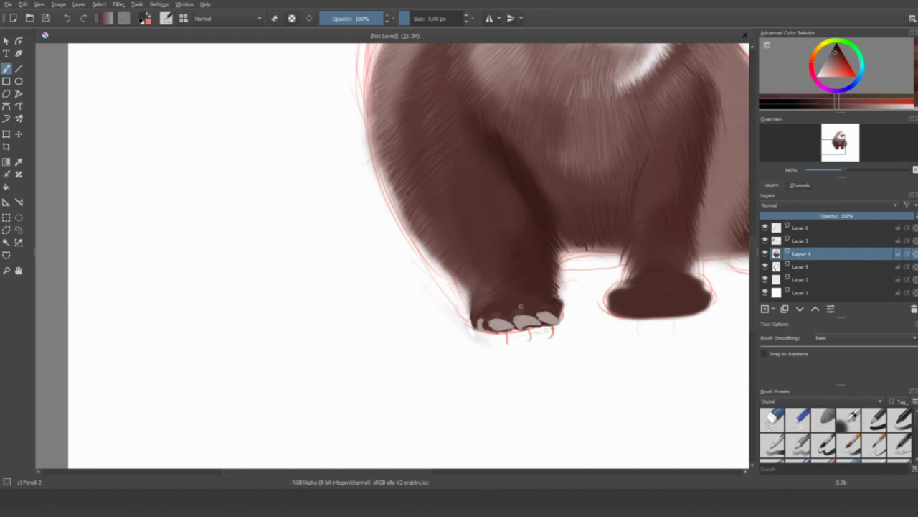
{"action": "left_click", "coordinate": [576, 303], "text": "ctrl"}
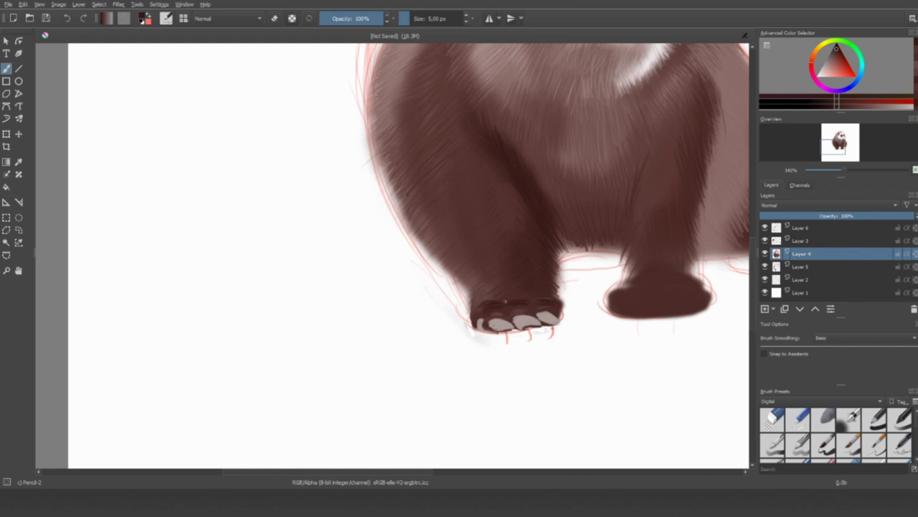
{"action": "left_click_drag", "start_coordinate": [521, 290], "coordinate": [574, 290]}
{"action": "key", "text": "slash"}
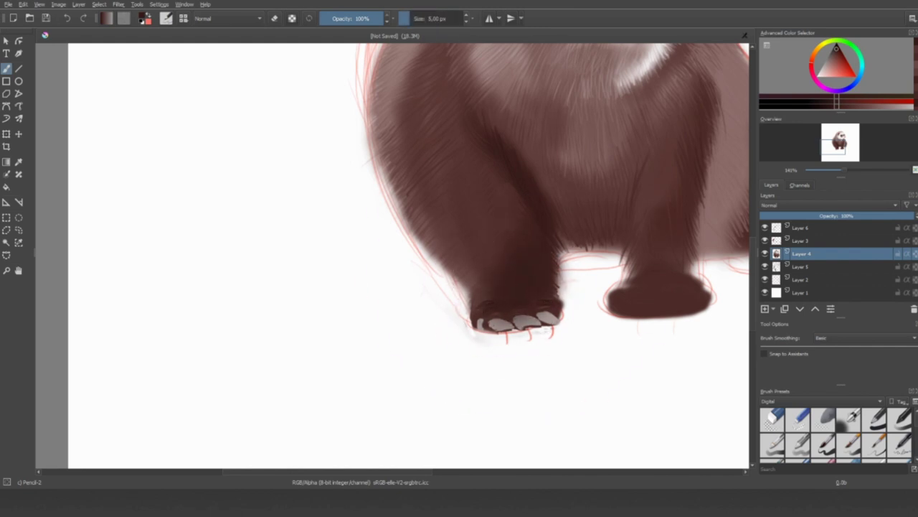
Shade the near paw's toes with sampled grey and dark brown tones to give them volume.
{"action": "left_click", "coordinate": [520, 319], "text": "ctrl"}
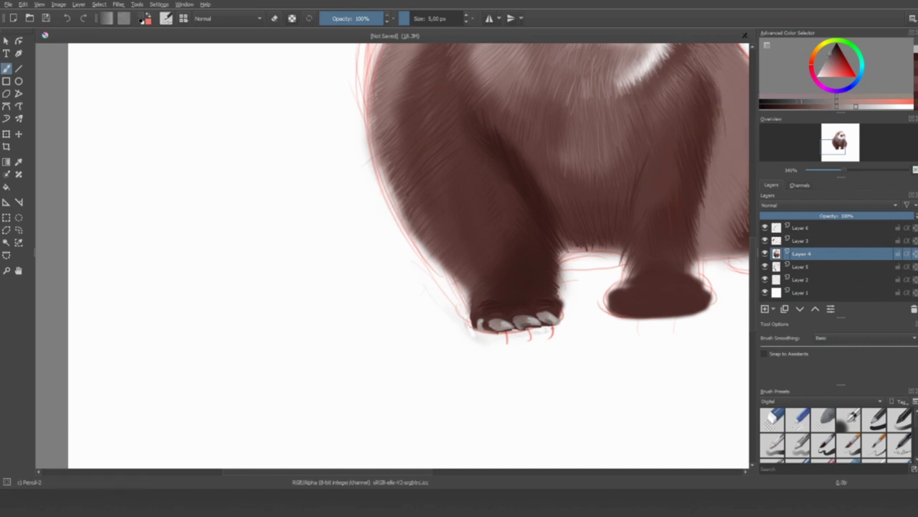
{"action": "left_click", "coordinate": [485, 324], "text": "ctrl"}
{"action": "left_click_drag", "start_coordinate": [485, 324], "coordinate": [515, 324]}
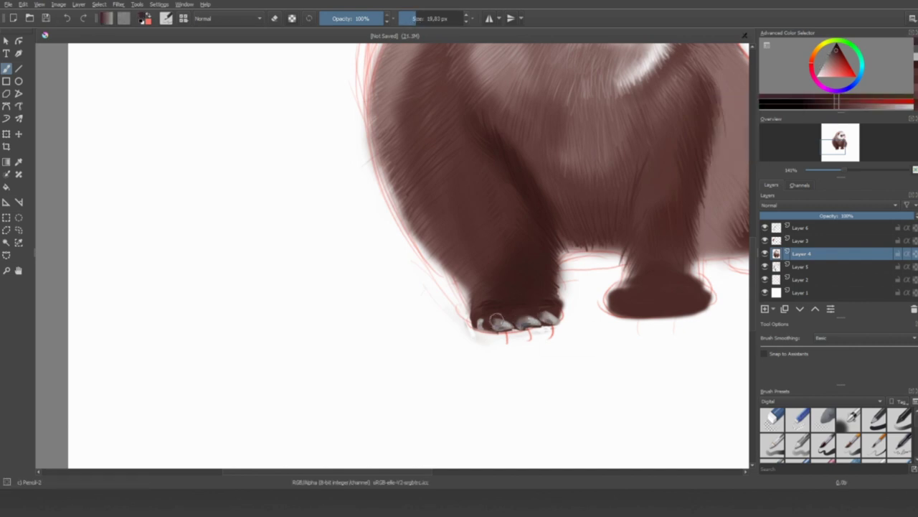
Paint four light grey toes on the other front paw at 5 px.
{"action": "scroll", "coordinate": [667, 195], "scroll_direction": "down", "scroll_amount": 5}
{"action": "scroll", "coordinate": [593, 424], "scroll_direction": "up", "scroll_amount": 6}
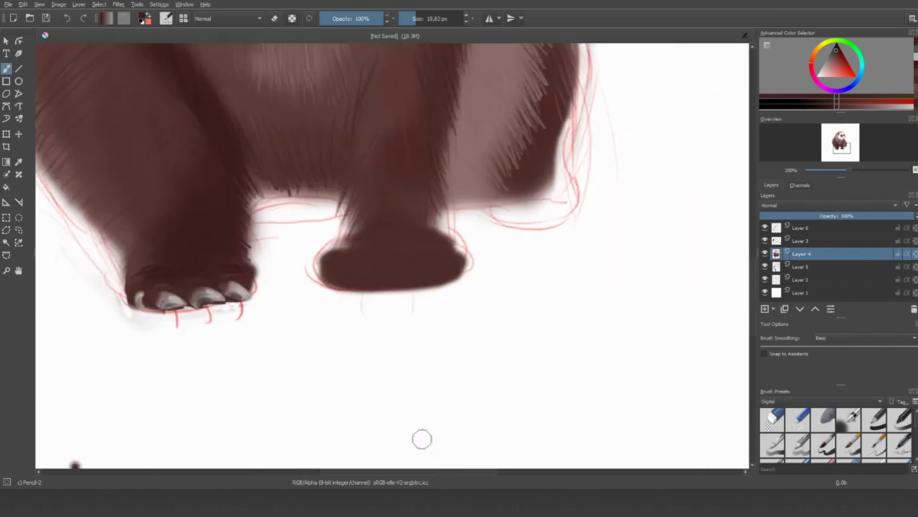
{"action": "left_click", "coordinate": [568, 175], "text": "ctrl"}
{"action": "left_click", "coordinate": [407, 22]}
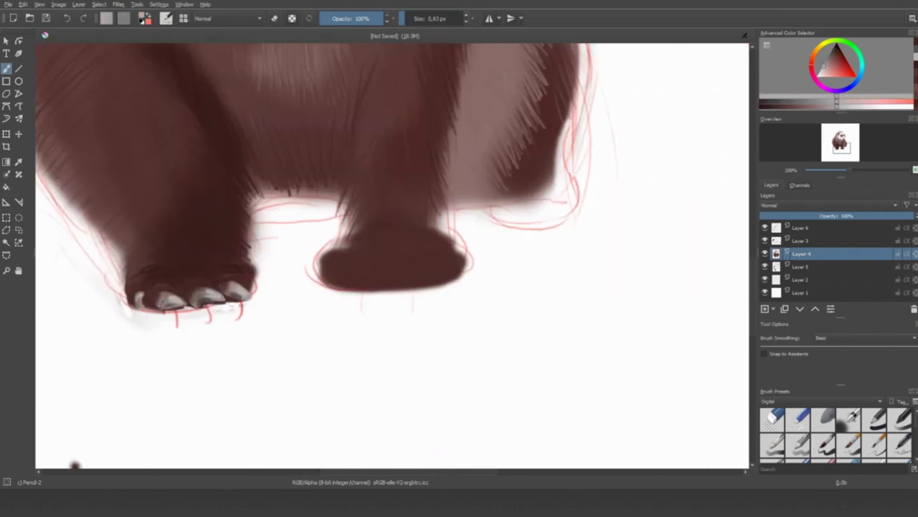
{"action": "double_click", "coordinate": [416, 18]}
{"action": "type", "text": "5"}
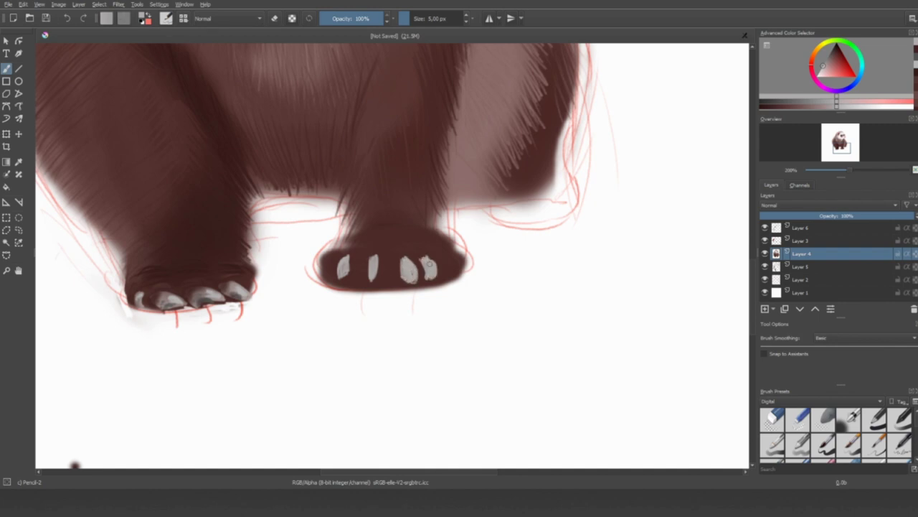
Trim the lower and side contours of the other front paw with the eraser.
{"action": "key", "text": "e"}
{"action": "left_click_drag", "start_coordinate": [328, 285], "coordinate": [332, 245]}
{"action": "mouse_move", "coordinate": [380, 297]}
{"action": "left_mouse_down"}
{"action": "mouse_move", "coordinate": [466, 282]}
{"action": "mouse_move", "coordinate": [373, 292]}
{"action": "mouse_move", "coordinate": [328, 270]}
{"action": "mouse_move", "coordinate": [387, 292]}
{"action": "mouse_move", "coordinate": [347, 283]}
{"action": "mouse_move", "coordinate": [450, 281]}
{"action": "mouse_move", "coordinate": [440, 238]}
{"action": "left_mouse_up"}
{"action": "key", "text": "e"}
Draw fine dark brown hairs along the belly's lower edge and down both sides of the far foreleg to its paw.
{"action": "mouse_move", "coordinate": [267, 188]}
{"action": "left_mouse_down"}
{"action": "mouse_move", "coordinate": [329, 191]}
{"action": "mouse_move", "coordinate": [343, 155]}
{"action": "left_mouse_up"}
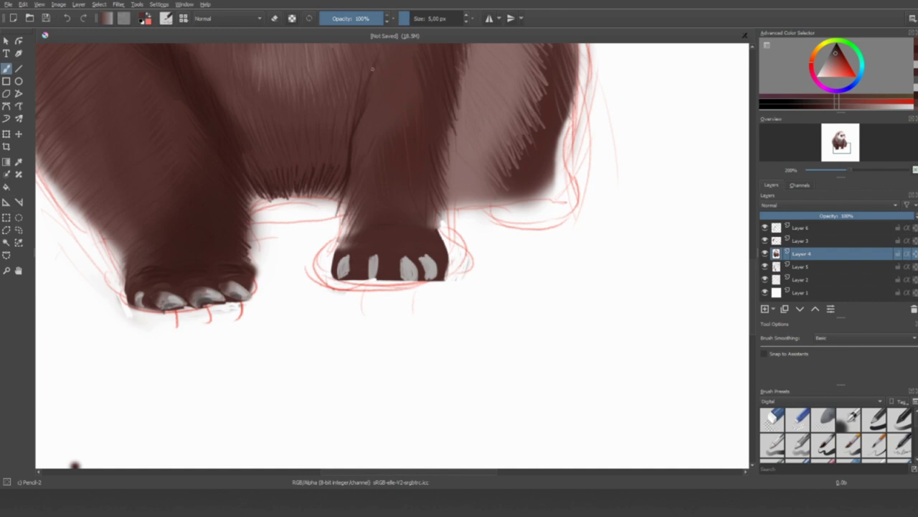
{"action": "left_click", "coordinate": [361, 132], "text": "ctrl"}
{"action": "left_click", "coordinate": [370, 117], "text": "ctrl"}
{"action": "left_click", "coordinate": [383, 265], "text": "ctrl"}
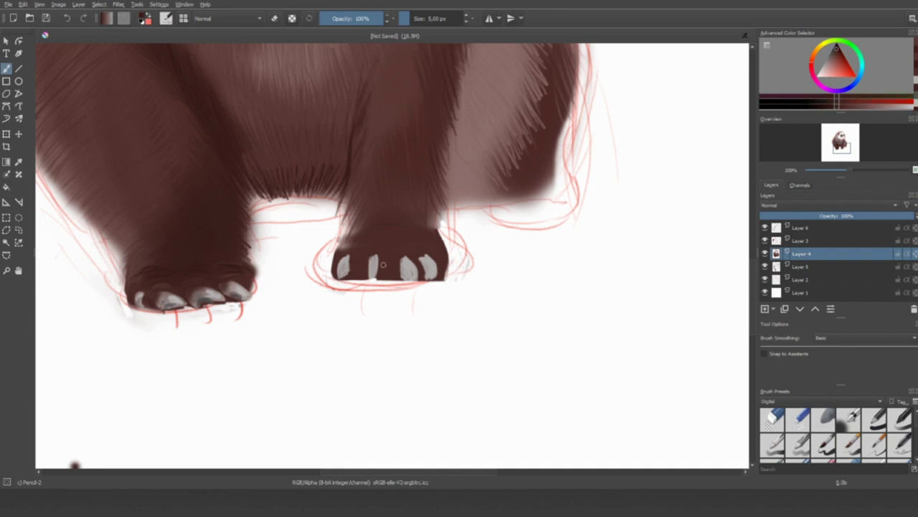
{"action": "mouse_move", "coordinate": [403, 226]}
{"action": "left_mouse_down"}
{"action": "mouse_move", "coordinate": [433, 216]}
{"action": "mouse_move", "coordinate": [440, 152]}
{"action": "left_mouse_up"}
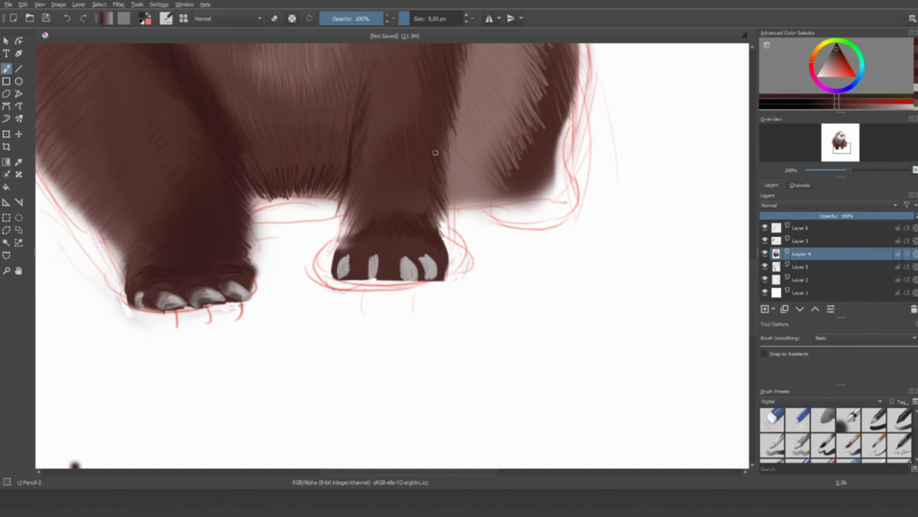
{"action": "left_click", "coordinate": [433, 100], "text": "ctrl"}
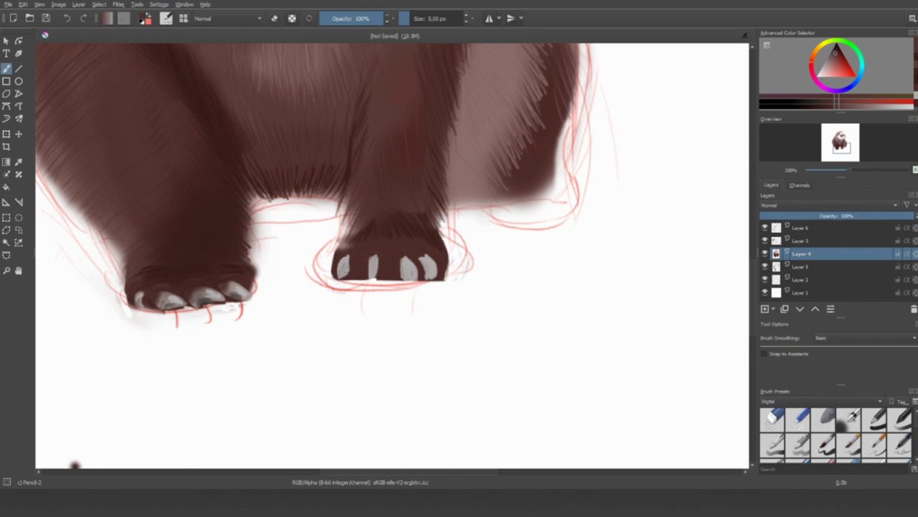
Outline the tops of the far front paw's toes and darken the lower foreleg above them with a large soft brush.
{"action": "left_click", "coordinate": [371, 252], "text": "ctrl"}
{"action": "left_click", "coordinate": [345, 255], "text": "ctrl"}
{"action": "mouse_move", "coordinate": [346, 248]}
{"action": "left_mouse_down"}
{"action": "mouse_move", "coordinate": [343, 198]}
{"action": "mouse_move", "coordinate": [347, 235]}
{"action": "left_mouse_up"}
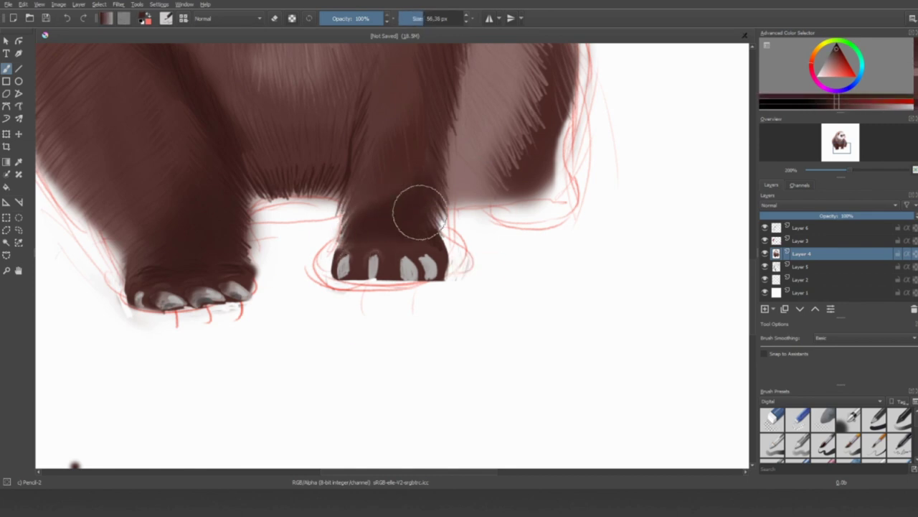
{"action": "mouse_move", "coordinate": [417, 209]}
{"action": "left_mouse_down"}
{"action": "mouse_move", "coordinate": [371, 206]}
{"action": "mouse_move", "coordinate": [364, 245]}
{"action": "left_mouse_up"}
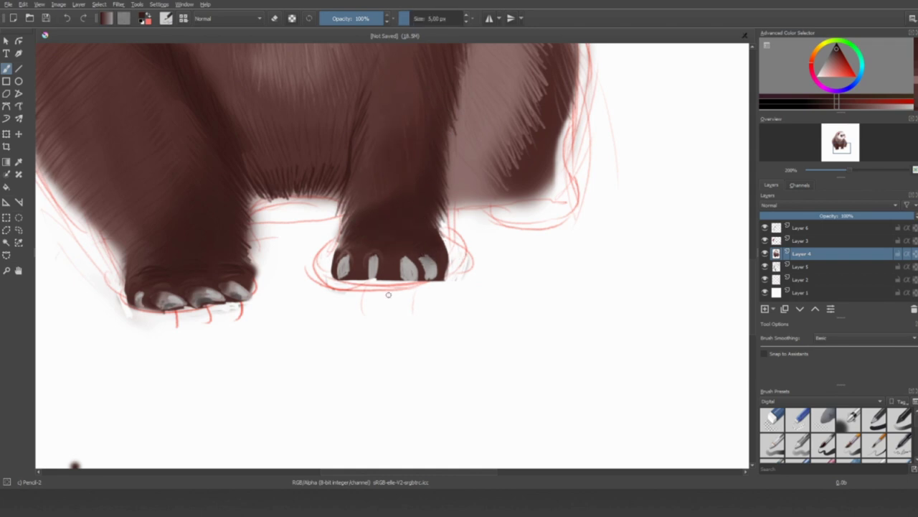
Shade the four toes of the far front paw with dark brown edges and whitish highlights at 5 px.
{"action": "left_click", "coordinate": [511, 193], "text": "ctrl"}
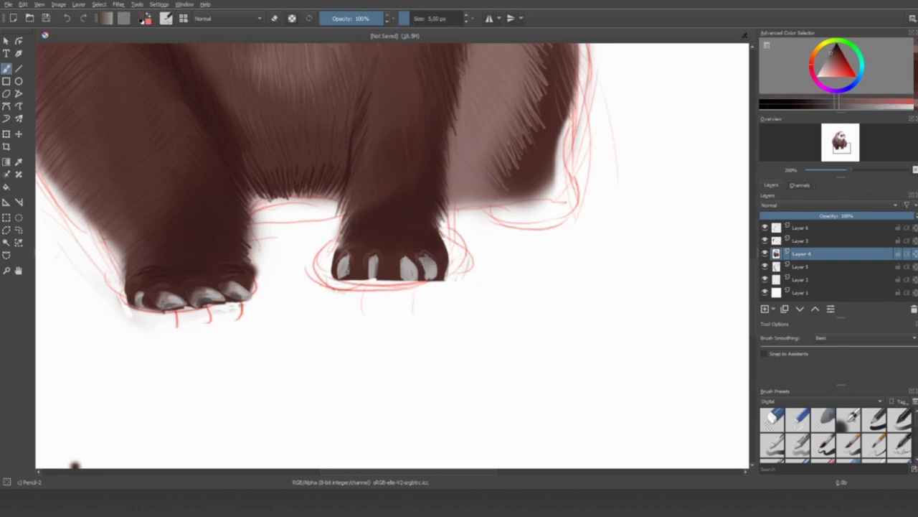
{"action": "left_click", "coordinate": [406, 274], "text": "ctrl"}
{"action": "left_click", "coordinate": [343, 264], "text": "ctrl"}
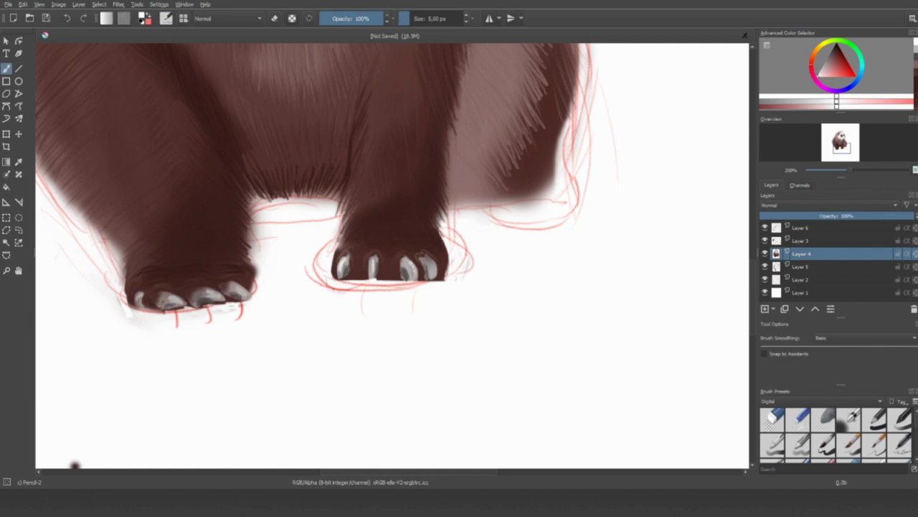
{"action": "left_click", "coordinate": [376, 271], "text": "ctrl"}
{"action": "left_click_drag", "start_coordinate": [376, 271], "coordinate": [468, 216]}
Darken the lower belly between the forelegs and refine the near foreleg's inner edge at 5 px.
{"action": "scroll", "coordinate": [468, 215], "scroll_direction": "down", "scroll_amount": 5}
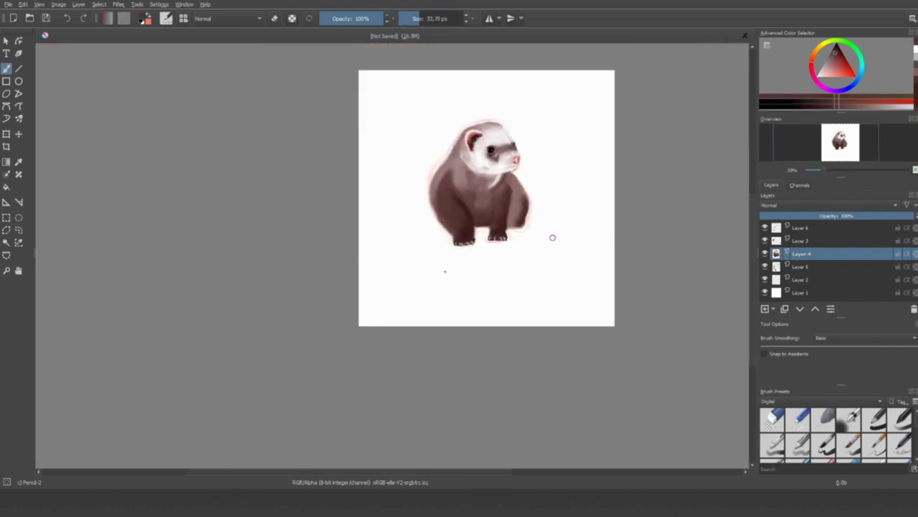
{"action": "scroll", "coordinate": [387, 250], "scroll_direction": "up", "scroll_amount": 4}
{"action": "mouse_move", "coordinate": [387, 249]}
{"action": "left_mouse_down"}
{"action": "mouse_move", "coordinate": [297, 207]}
{"action": "mouse_move", "coordinate": [317, 208]}
{"action": "left_mouse_up"}
{"action": "key", "text": "e"}
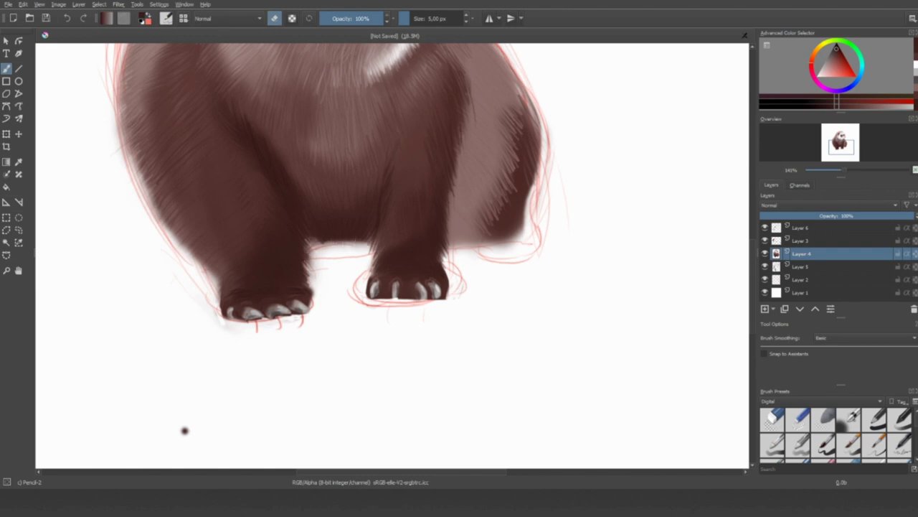
{"action": "key", "text": "e"}
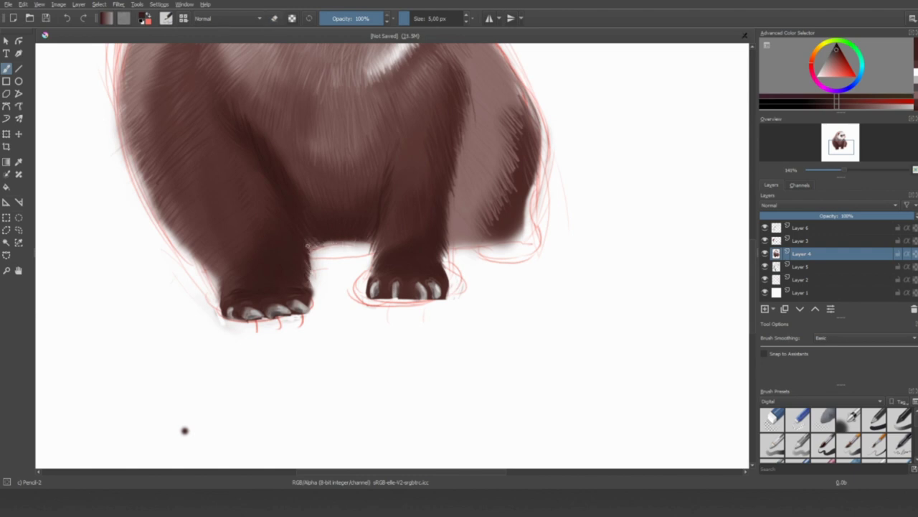
Paint near-black shadows between the toes of the far front paw.
{"action": "left_click", "coordinate": [805, 107]}
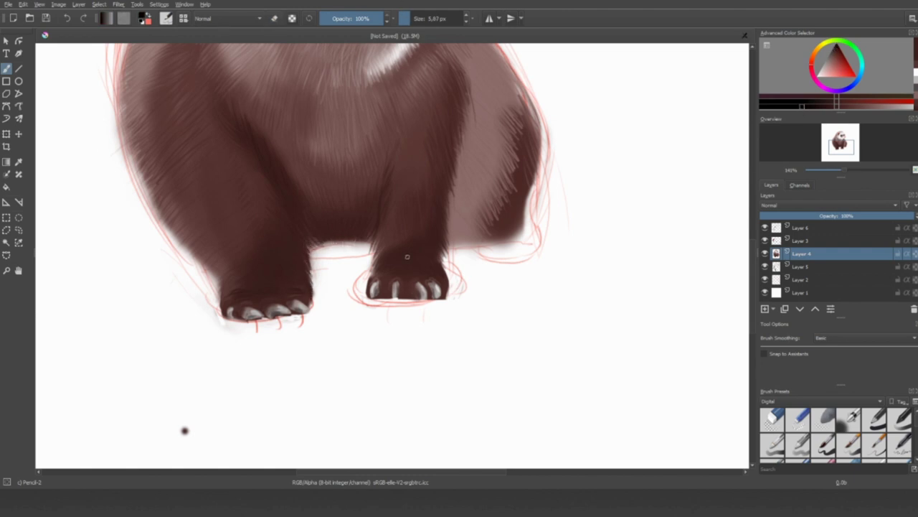
{"action": "mouse_move", "coordinate": [404, 256]}
{"action": "left_mouse_down"}
{"action": "mouse_move", "coordinate": [403, 301]}
{"action": "mouse_move", "coordinate": [414, 295]}
{"action": "mouse_move", "coordinate": [383, 296]}
{"action": "mouse_move", "coordinate": [405, 290]}
{"action": "left_mouse_up"}
Draw fine dark brown hairs at 5 px down the outer side of the near foreleg.
{"action": "scroll", "coordinate": [405, 290], "scroll_direction": "down", "scroll_amount": 5}
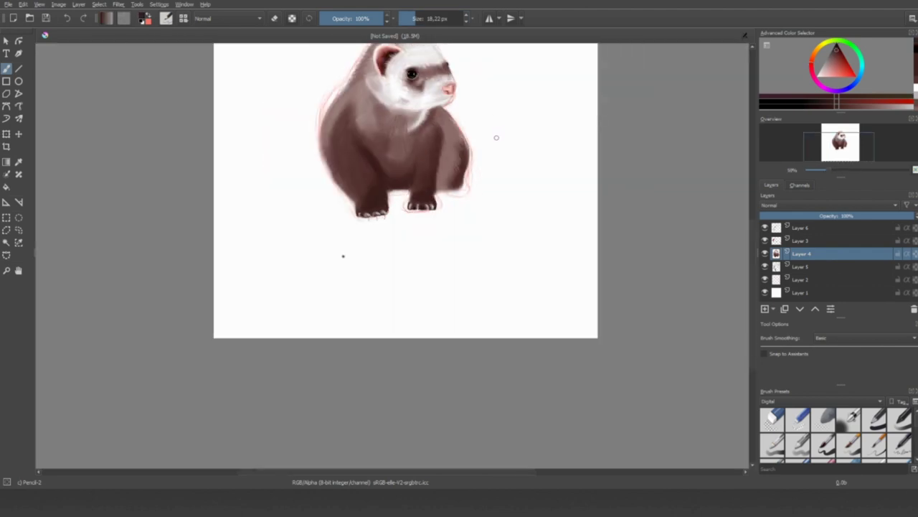
{"action": "scroll", "coordinate": [384, 179], "scroll_direction": "up", "scroll_amount": 4}
{"action": "left_click", "coordinate": [337, 187], "text": "ctrl"}
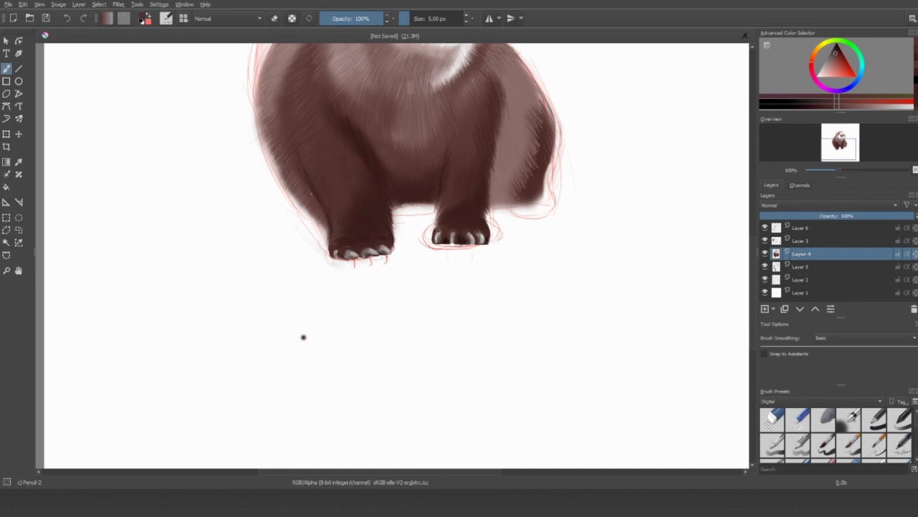
{"action": "scroll", "coordinate": [323, 210], "scroll_direction": "down", "scroll_amount": 4}
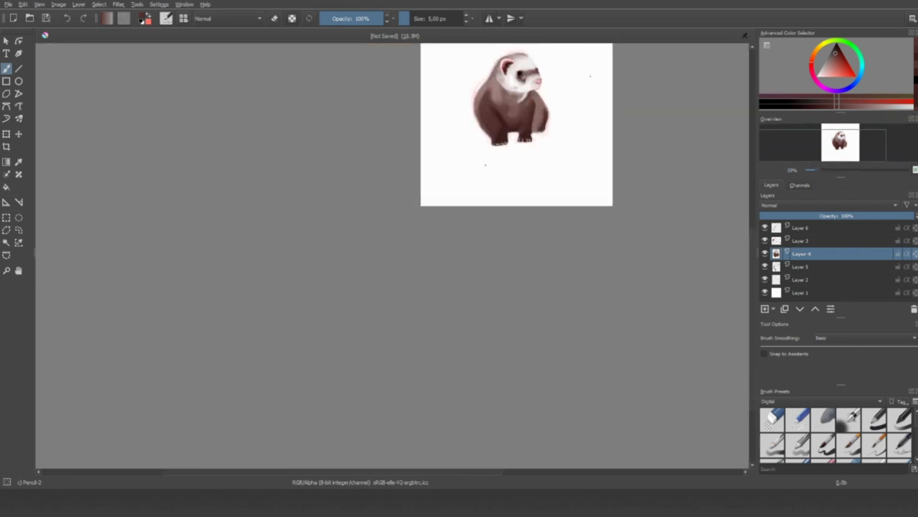
{"action": "scroll", "coordinate": [323, 211], "scroll_direction": "up", "scroll_amount": 3}
{"action": "scroll", "coordinate": [407, 95], "scroll_direction": "up", "scroll_amount": 3}
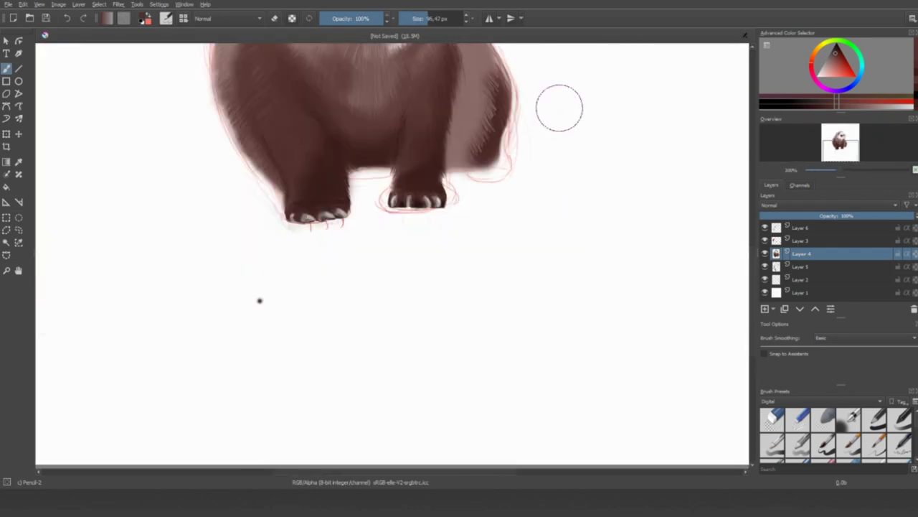
Draw fine hairs at 6 px on the hind leg, blending its dark outer area into the lighter brown flank.
{"action": "key", "text": "["}
{"action": "key", "text": "["}
{"action": "key", "text": "["}
{"action": "key", "text": "["}
{"action": "left_click", "coordinate": [399, 246], "text": "ctrl"}
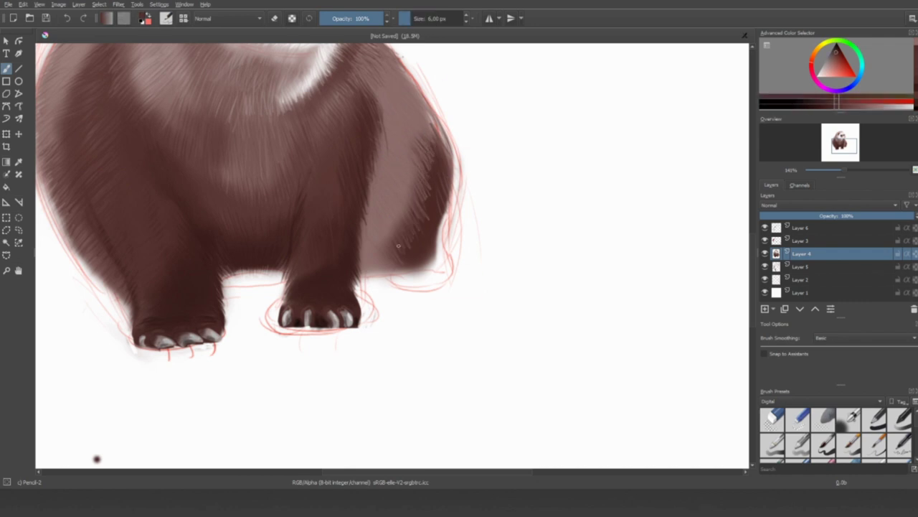
{"action": "left_click_drag", "start_coordinate": [433, 188], "coordinate": [438, 143]}
{"action": "left_click", "coordinate": [420, 281], "text": "ctrl"}
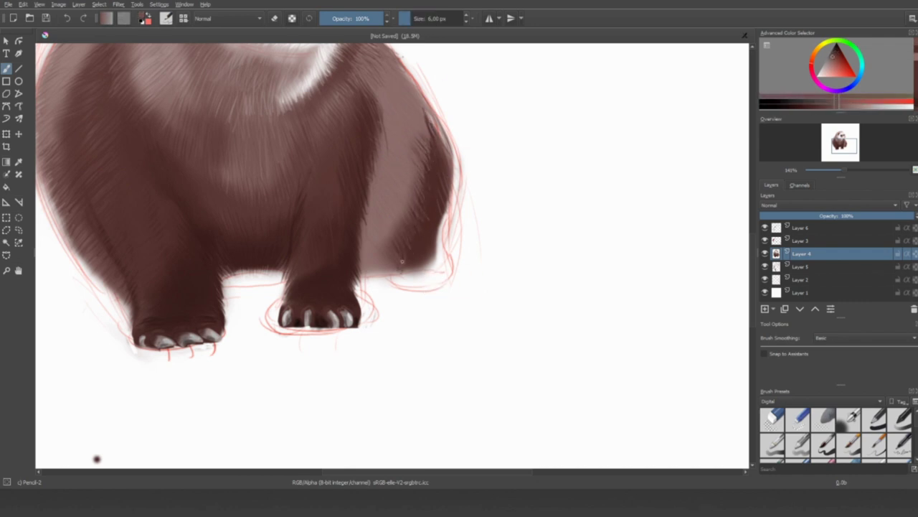
{"action": "left_click", "coordinate": [403, 241], "text": "ctrl"}
{"action": "left_click", "coordinate": [440, 164], "text": "ctrl"}
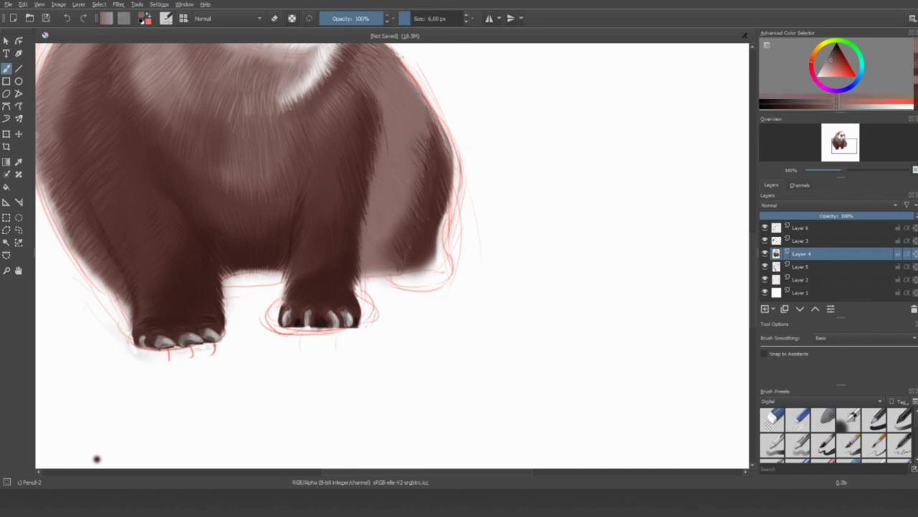
{"action": "left_click", "coordinate": [400, 246], "text": "ctrl"}
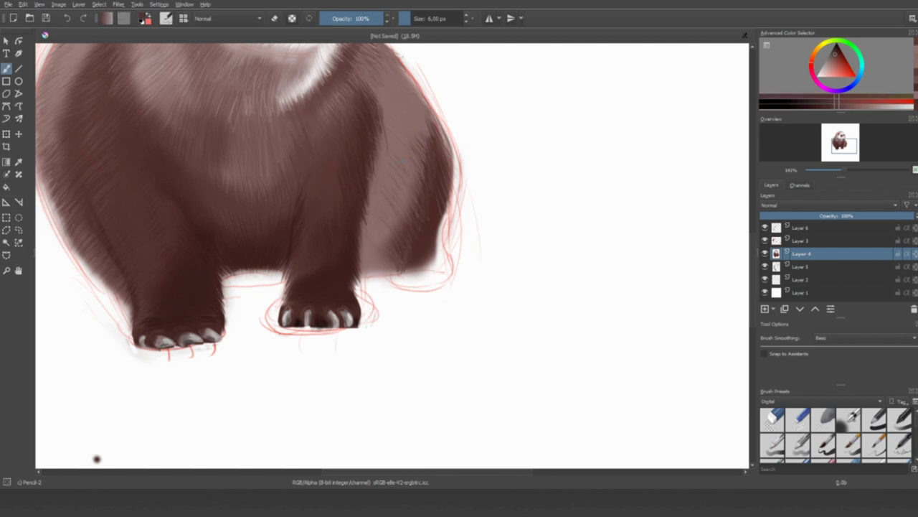
Extend the belly downward between the forelegs with a dark brown strip and give its lower edge a furry fringe at 5 px.
{"action": "scroll", "coordinate": [97, 459], "scroll_direction": "down", "scroll_amount": 5}
{"action": "scroll", "coordinate": [333, 246], "scroll_direction": "up", "scroll_amount": 1}
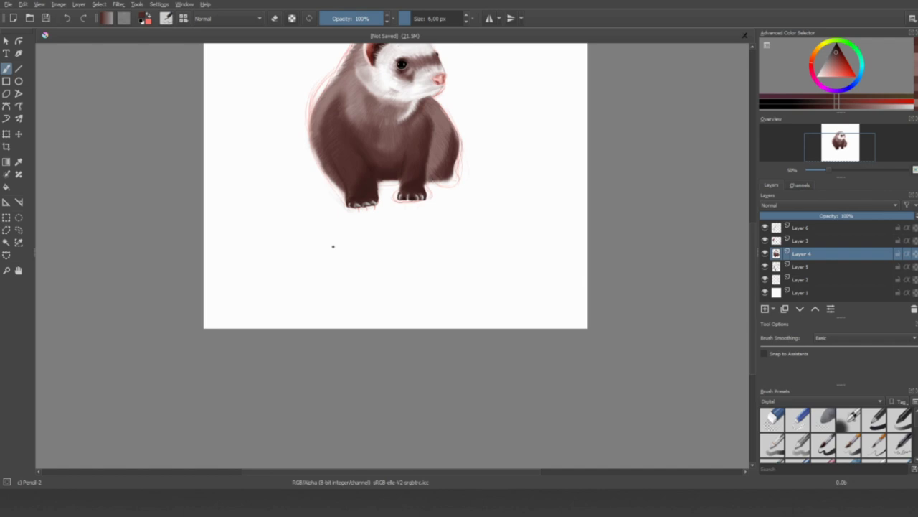
{"action": "scroll", "coordinate": [333, 246], "scroll_direction": "up", "scroll_amount": 3}
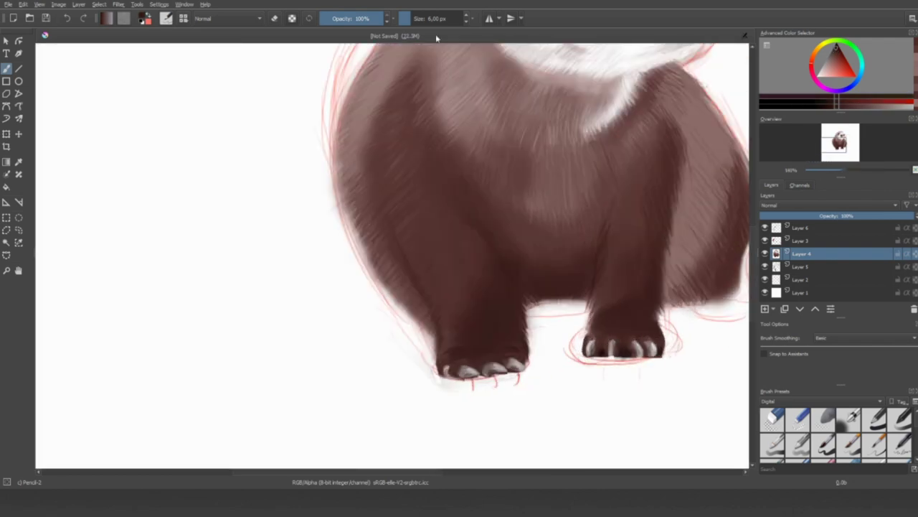
{"action": "key", "text": "Page_Down"}
{"action": "left_click", "coordinate": [775, 257]}
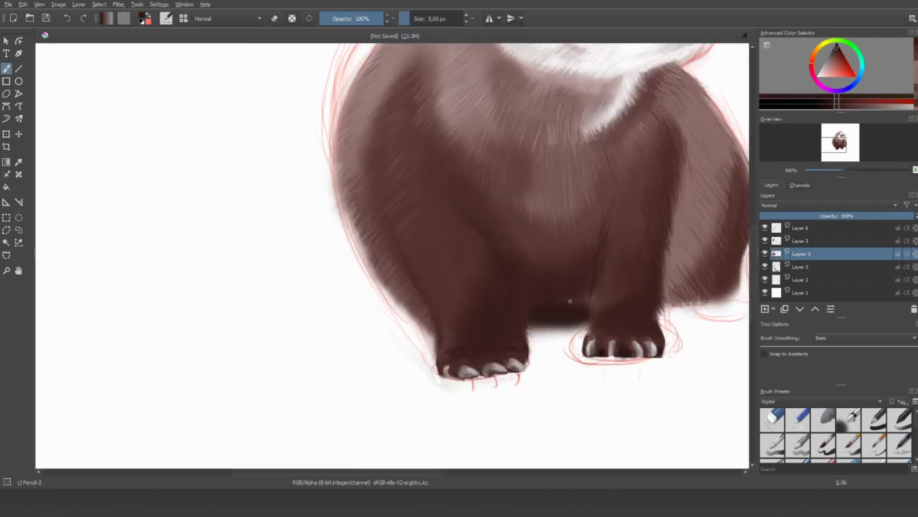
{"action": "key", "text": "e"}
{"action": "mouse_move", "coordinate": [531, 327]}
{"action": "left_mouse_down"}
{"action": "mouse_move", "coordinate": [566, 335]}
{"action": "mouse_move", "coordinate": [587, 325]}
{"action": "left_mouse_up"}
{"action": "key", "text": "e"}
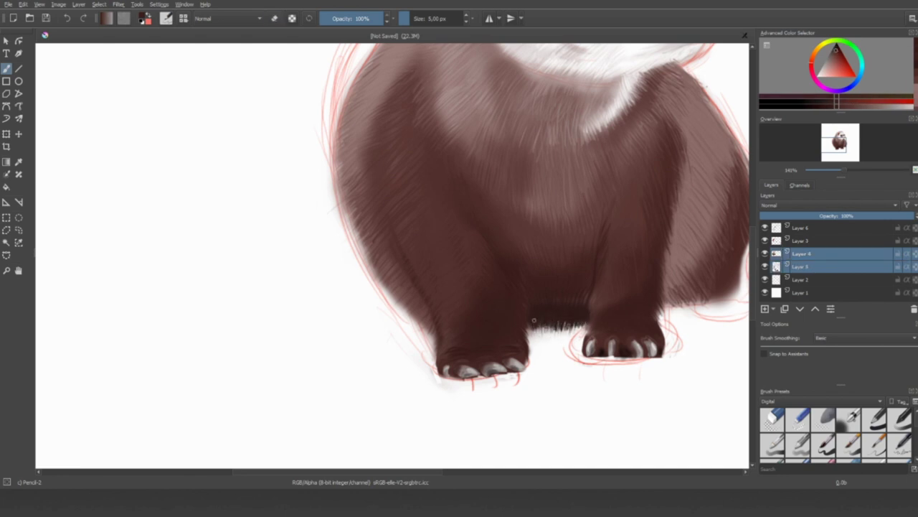
Paint a dark brown oval hind paw below the hind leg and draw 5 px hairs along the leg's outer edge.
{"action": "scroll", "coordinate": [567, 297], "scroll_direction": "down", "scroll_amount": 3}
{"action": "scroll", "coordinate": [574, 301], "scroll_direction": "up", "scroll_amount": 4}
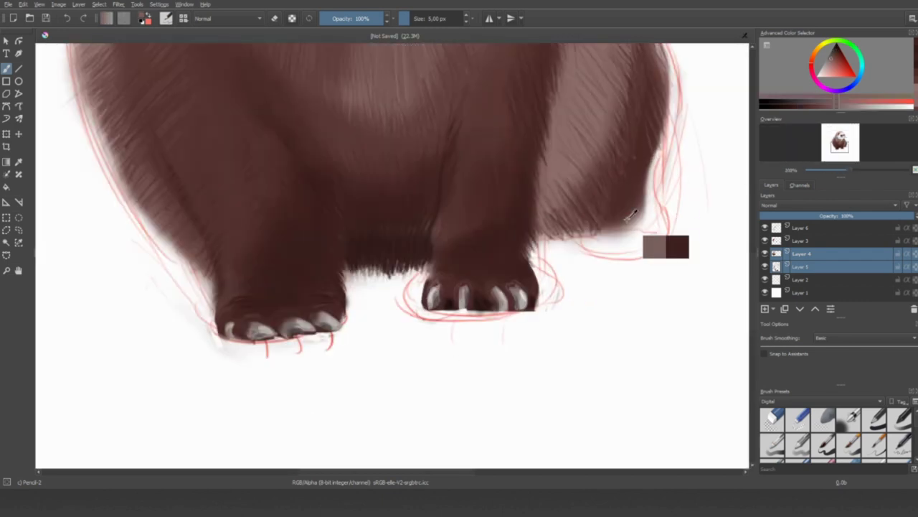
{"action": "mouse_move", "coordinate": [595, 244]}
{"action": "left_mouse_down"}
{"action": "mouse_move", "coordinate": [656, 234]}
{"action": "mouse_move", "coordinate": [657, 127]}
{"action": "left_mouse_up"}
{"action": "key", "text": "bracketleft"}
{"action": "key", "text": "bracketleft"}
{"action": "key", "text": "bracketleft"}
{"action": "key", "text": "bracketleft"}
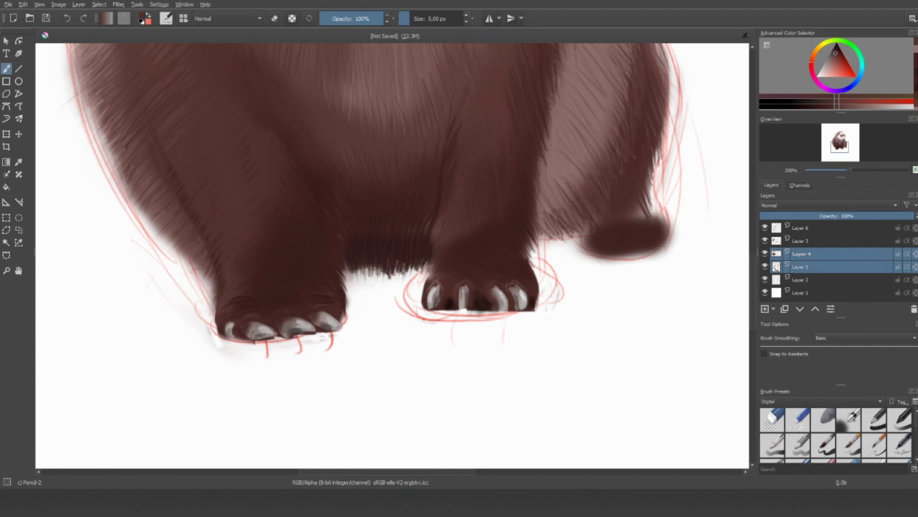
Paint three greyish toes on the hind paw at 5 px and mute them with a larger dark brown brush.
{"action": "left_click", "coordinate": [597, 247], "text": "ctrl"}
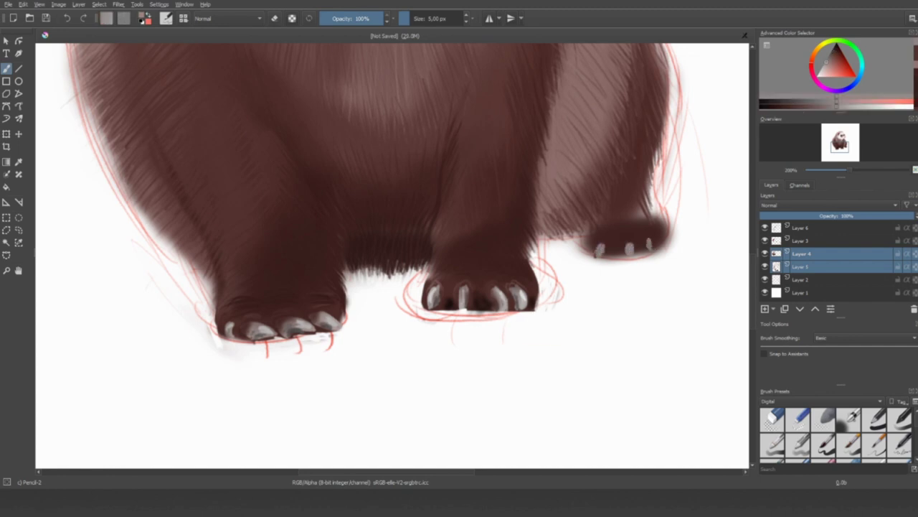
{"action": "key", "text": "bracketright"}
{"action": "key", "text": "bracketright"}
{"action": "key", "text": "bracketright"}
{"action": "key", "text": "bracketright"}
{"action": "left_click_drag", "start_coordinate": [615, 242], "coordinate": [635, 240]}
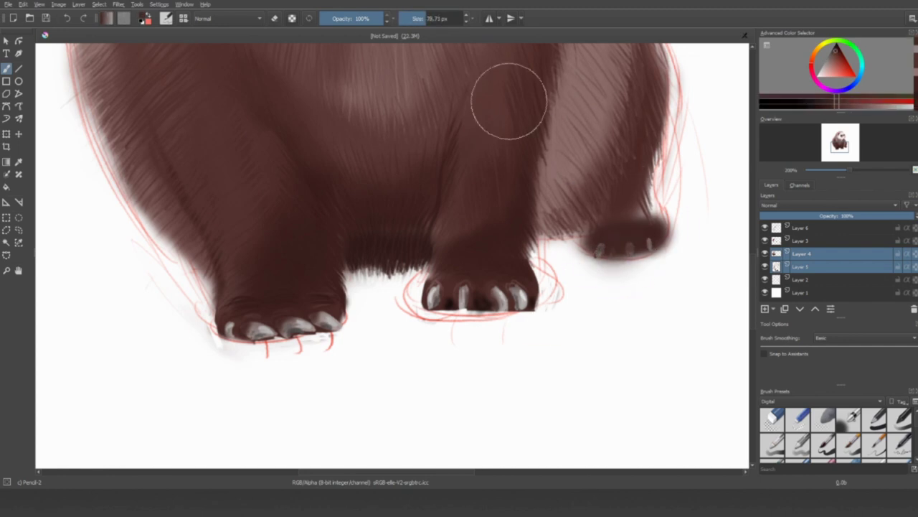
Darken the lower hind leg and merge it smoothly into the hind paw.
{"action": "key", "text": "bracketleft"}
{"action": "key", "text": "bracketleft"}
{"action": "left_click_drag", "start_coordinate": [657, 183], "coordinate": [624, 230]}
{"action": "mouse_move", "coordinate": [601, 186]}
{"action": "left_mouse_down"}
{"action": "mouse_move", "coordinate": [583, 237]}
{"action": "mouse_move", "coordinate": [593, 239]}
{"action": "left_mouse_up"}
{"action": "left_click", "coordinate": [633, 106], "text": "ctrl"}
Clean up the contours of the hind paw and its heel with the eraser.
{"action": "left_click", "coordinate": [612, 272], "text": "ctrl"}
{"action": "key", "text": "e"}
{"action": "key", "text": "e"}
{"action": "left_click", "coordinate": [617, 273], "text": "ctrl"}
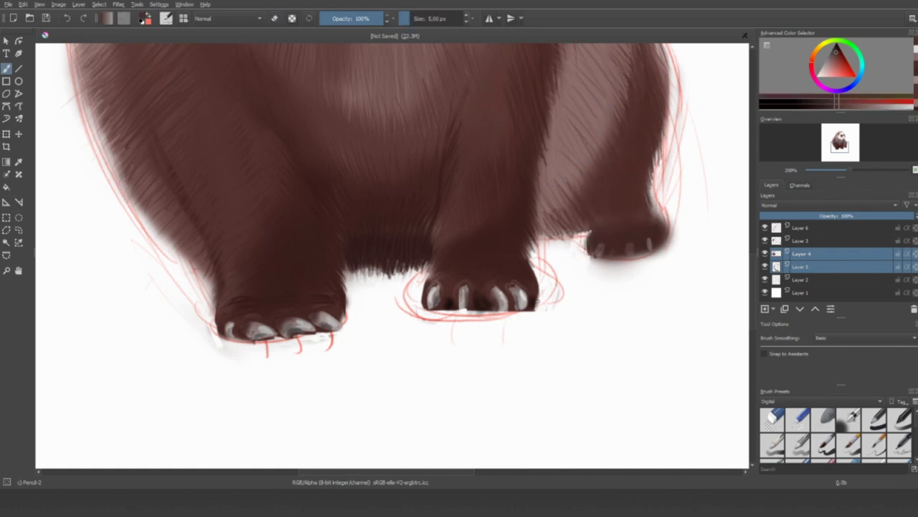
Touch up the outer edge of the middle front paw and hide the red sketch on Layer 2.
{"action": "left_click_drag", "start_coordinate": [538, 308], "coordinate": [532, 251]}
{"action": "key", "text": "bracketright"}
{"action": "key", "text": "bracketright"}
{"action": "key", "text": "bracketright"}
{"action": "key", "text": "bracketright"}
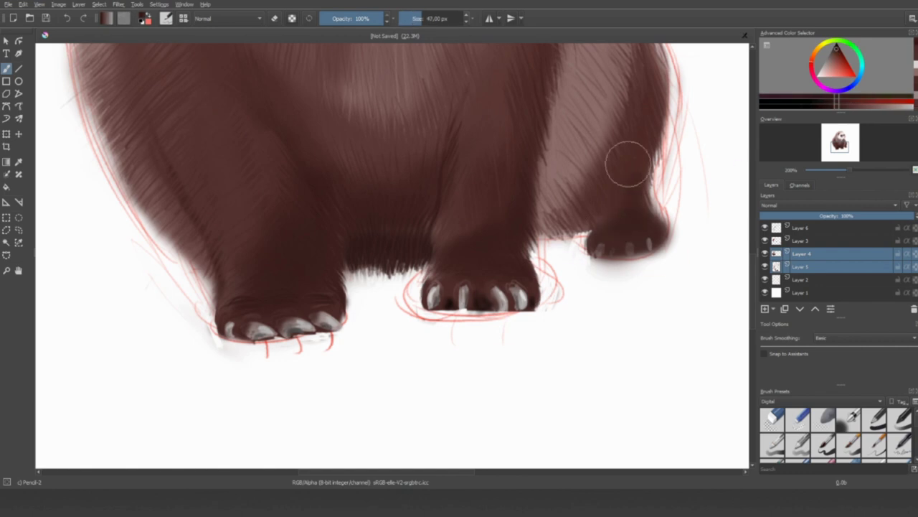
{"action": "scroll", "coordinate": [676, 195], "scroll_direction": "down", "scroll_amount": 4}
{"action": "scroll", "coordinate": [678, 201], "scroll_direction": "up", "scroll_amount": 3}
{"action": "left_click_drag", "start_coordinate": [534, 277], "coordinate": [493, 157]}
{"action": "mouse_move", "coordinate": [517, 203]}
{"action": "left_mouse_down"}
{"action": "mouse_move", "coordinate": [502, 266]}
{"action": "mouse_move", "coordinate": [474, 114]}
{"action": "left_mouse_up"}
{"action": "left_click_drag", "start_coordinate": [506, 161], "coordinate": [485, 154]}
{"action": "left_click", "coordinate": [765, 279]}
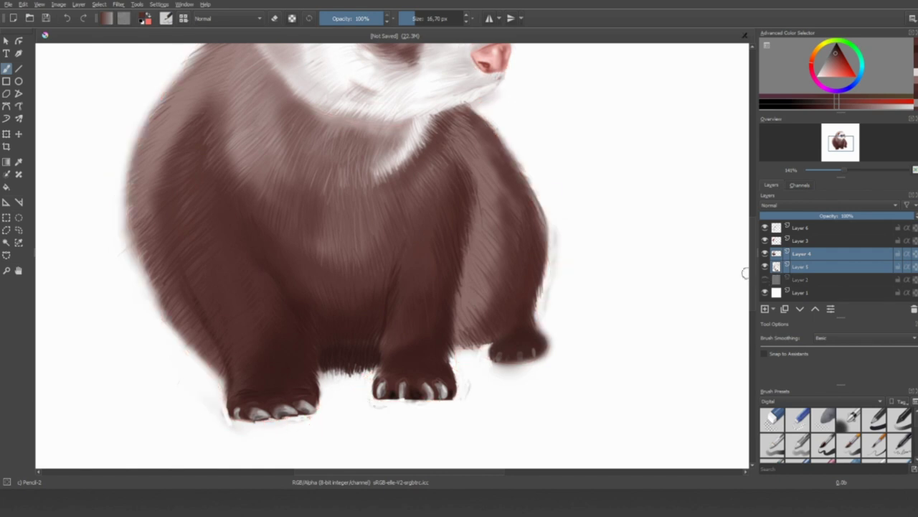
Refine the back contour of the hind leg and trim its heel with the eraser at 16.70 px.
{"action": "key", "text": "bracketleft"}
{"action": "key", "text": "bracketleft"}
{"action": "key", "text": "bracketleft"}
{"action": "key", "text": "e"}
{"action": "left_click_drag", "start_coordinate": [537, 192], "coordinate": [544, 209]}
{"action": "key", "text": "e"}
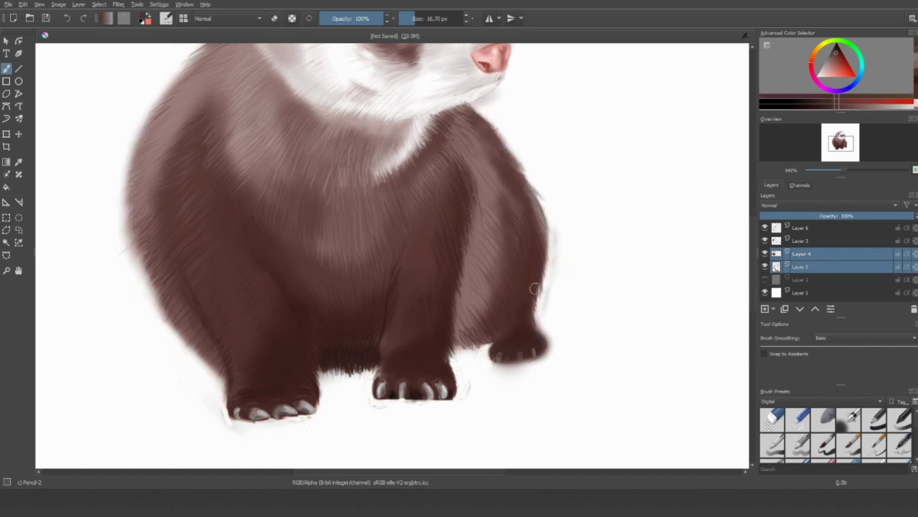
{"action": "key", "text": "e"}
{"action": "mouse_move", "coordinate": [538, 326]}
{"action": "left_mouse_down"}
{"action": "mouse_move", "coordinate": [546, 357]}
{"action": "mouse_move", "coordinate": [543, 228]}
{"action": "left_mouse_up"}
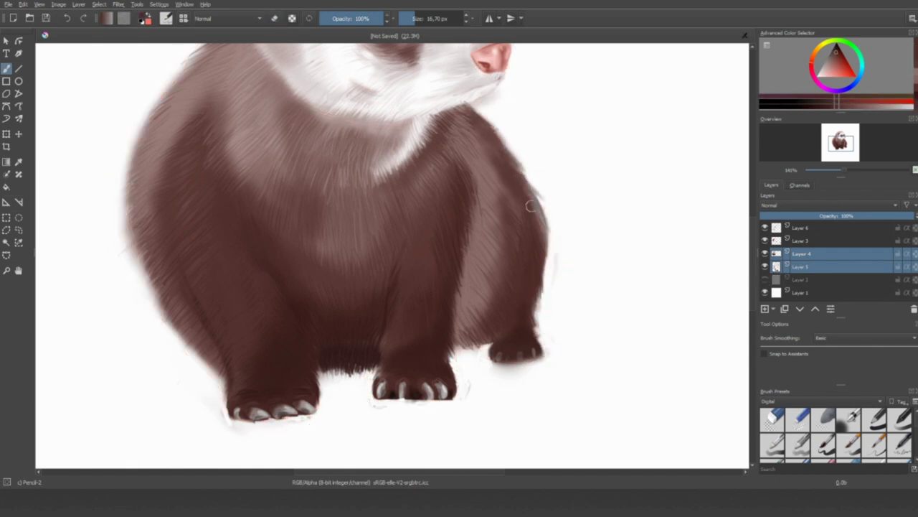
Blend the light and mid brown fur on the hind leg's inner side using colors sampled from the leg.
{"action": "key", "text": "e"}
{"action": "key", "text": "bracketright"}
{"action": "key", "text": "bracketright"}
{"action": "key", "text": "bracketright"}
{"action": "key", "text": "bracketright"}
{"action": "key", "text": "bracketright"}
{"action": "key", "text": "bracketright"}
{"action": "left_click", "coordinate": [466, 240], "text": "ctrl"}
{"action": "key", "text": "bracketleft"}
{"action": "key", "text": "bracketleft"}
{"action": "key", "text": "bracketleft"}
{"action": "key", "text": "bracketleft"}
{"action": "key", "text": "bracketleft"}
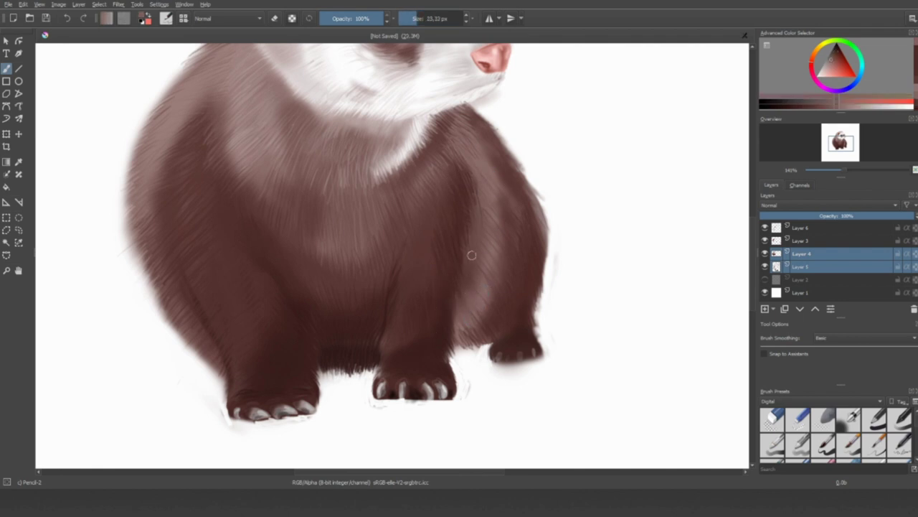
{"action": "left_click", "coordinate": [503, 314], "text": "ctrl"}
{"action": "left_click", "coordinate": [527, 201], "text": "ctrl"}
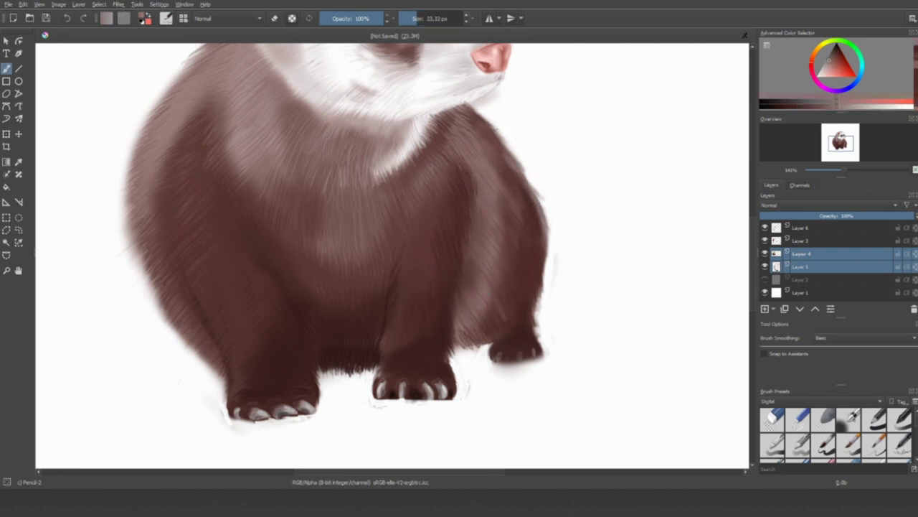
Smooth the shading of the lower hind leg with larger soft strokes in browns sampled from its fur.
{"action": "left_click", "coordinate": [529, 277], "text": "ctrl"}
{"action": "key", "text": "bracketright"}
{"action": "key", "text": "bracketright"}
{"action": "key", "text": "bracketright"}
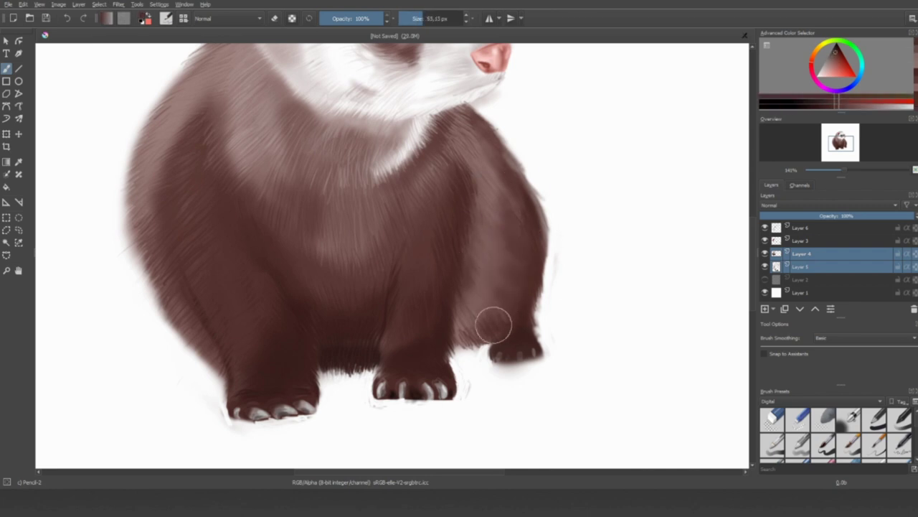
{"action": "left_click", "coordinate": [494, 324], "text": "ctrl"}
{"action": "key", "text": "bracketleft"}
{"action": "key", "text": "bracketleft"}
{"action": "key", "text": "bracketleft"}
{"action": "key", "text": "bracketleft"}
{"action": "key", "text": "bracketleft"}
{"action": "key", "text": "bracketleft"}
{"action": "key", "text": "bracketleft"}
{"action": "key", "text": "bracketleft"}
{"action": "key", "text": "bracketright"}
{"action": "key", "text": "bracketright"}
{"action": "key", "text": "bracketright"}
{"action": "key", "text": "minus"}
{"action": "key", "text": "minus"}
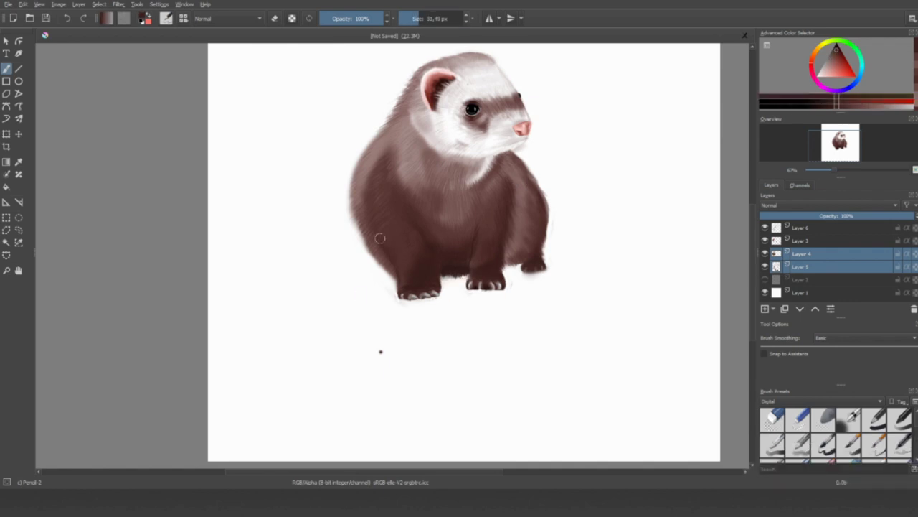
Soften the shoulder fur with a sampled light brown and clean the outer front paw's edge with a small eraser.
{"action": "left_click", "coordinate": [399, 135], "text": "ctrl"}
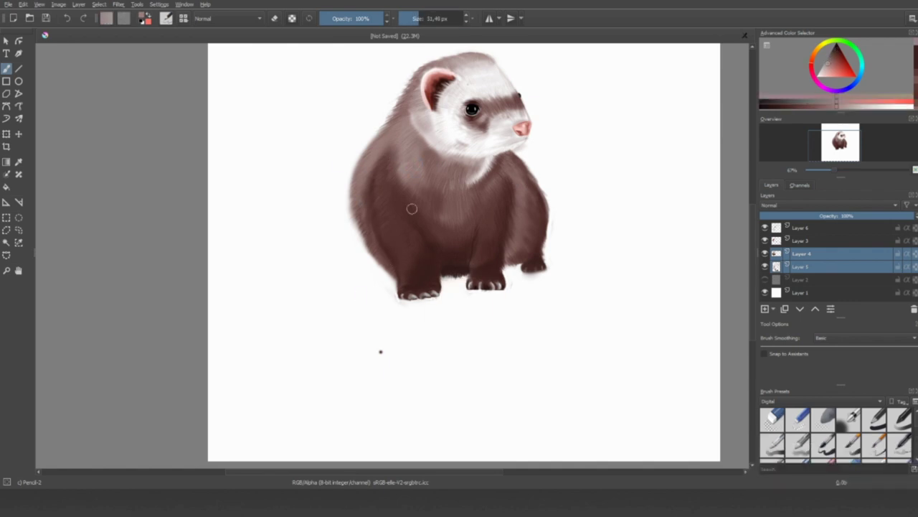
{"action": "key", "text": "minus"}
{"action": "key", "text": "plus"}
{"action": "key", "text": "plus"}
{"action": "key", "text": "plus"}
{"action": "key", "text": "e"}
{"action": "left_click_drag", "start_coordinate": [274, 345], "coordinate": [275, 322]}
{"action": "key", "text": "e"}
{"action": "left_click", "coordinate": [281, 343], "text": "ctrl"}
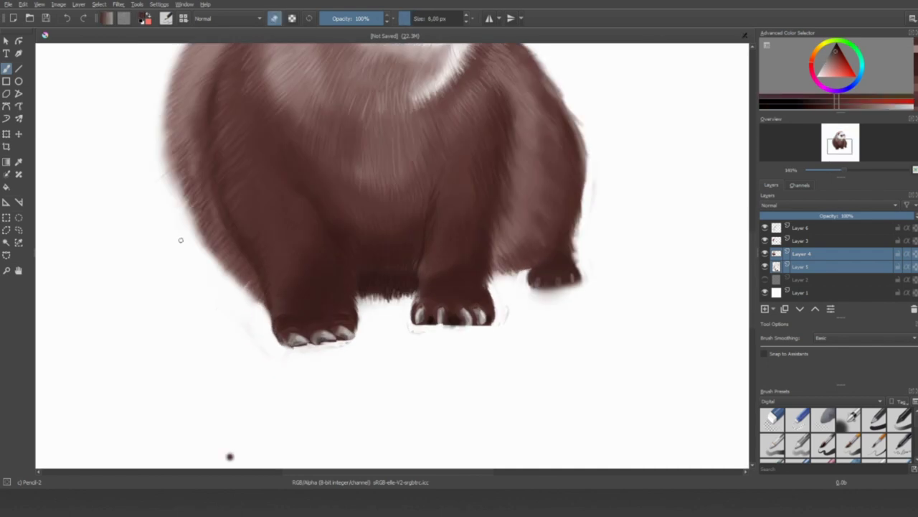
Erase the stray dark dot below the ferret and trim the head's upper outline on Layer 4 with the 56.38 px eraser.
{"action": "key", "text": "minus"}
{"action": "key", "text": "e"}
{"action": "key", "text": "minus"}
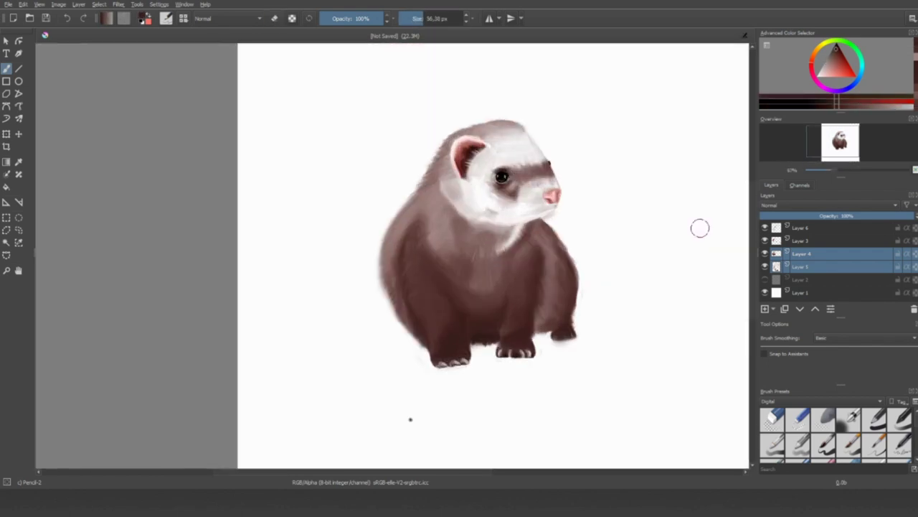
{"action": "key", "text": "e"}
{"action": "left_click", "coordinate": [532, 131]}
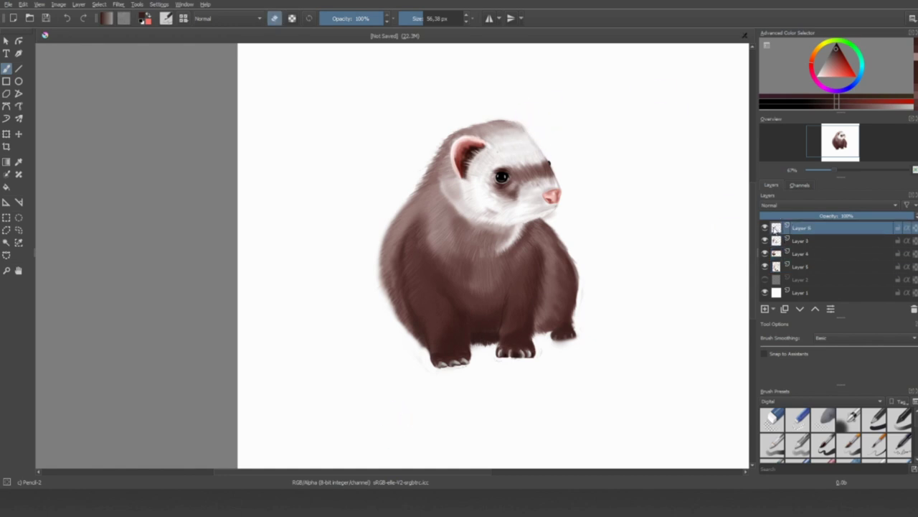
{"action": "key", "text": "Page_Down"}
{"action": "key", "text": "Page_Down"}
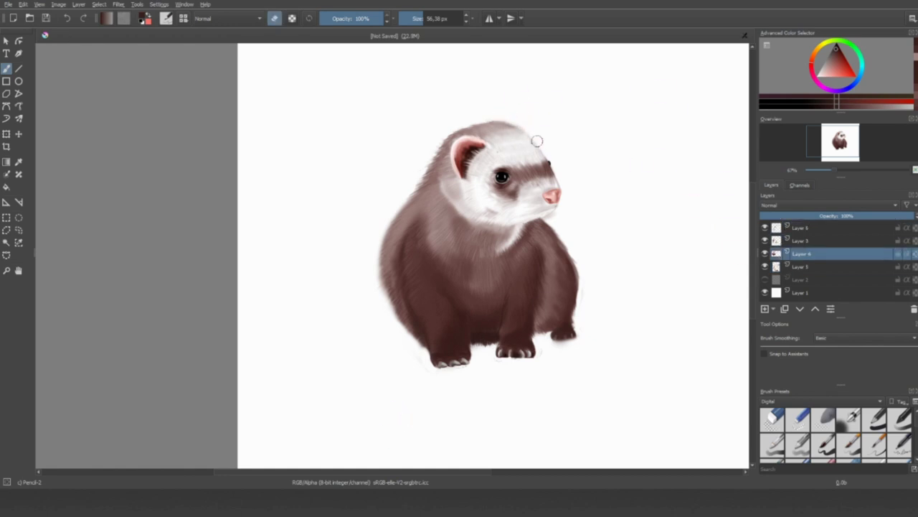
Draw fine 5 px hairs along the top edge of the head in a sampled pale brown on Layer 4.
{"action": "key", "text": "e"}
{"action": "left_click", "coordinate": [512, 107], "text": "ctrl"}
{"action": "left_click_drag", "start_coordinate": [426, 13], "coordinate": [409, 13]}
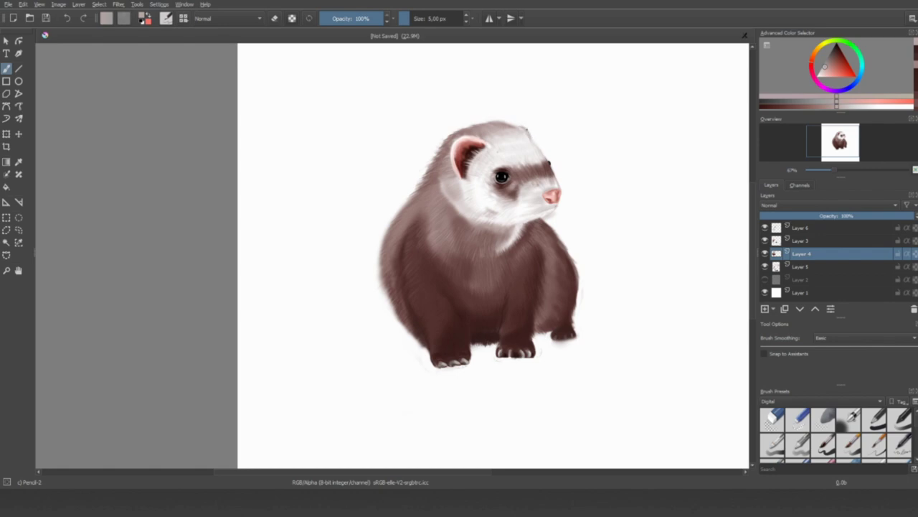
{"action": "scroll", "coordinate": [593, 123], "scroll_direction": "down", "scroll_amount": 1}
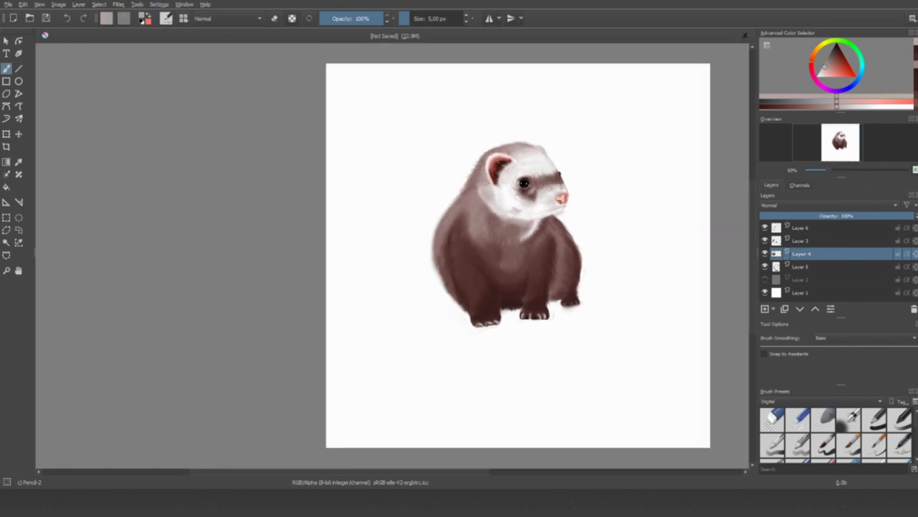